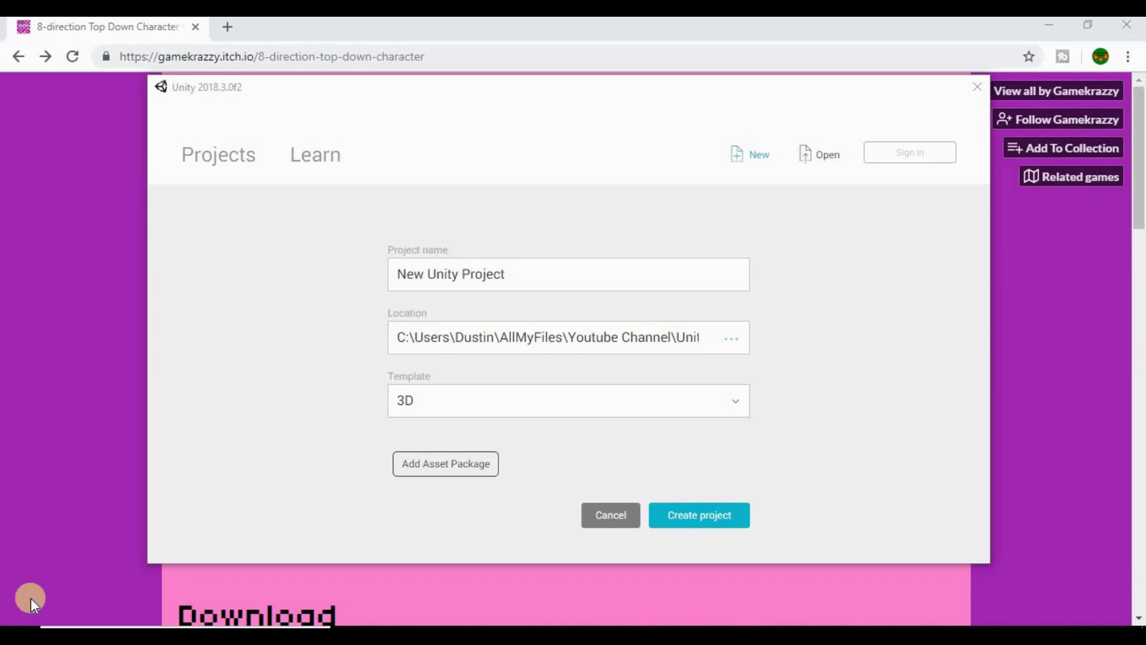
# Step: Switch to the browser and review the 8-direction Top Down Character page on itch.io, including its download, development log and comments sections
pyautogui.click(1107, 337)
pyautogui.click(571, 55)
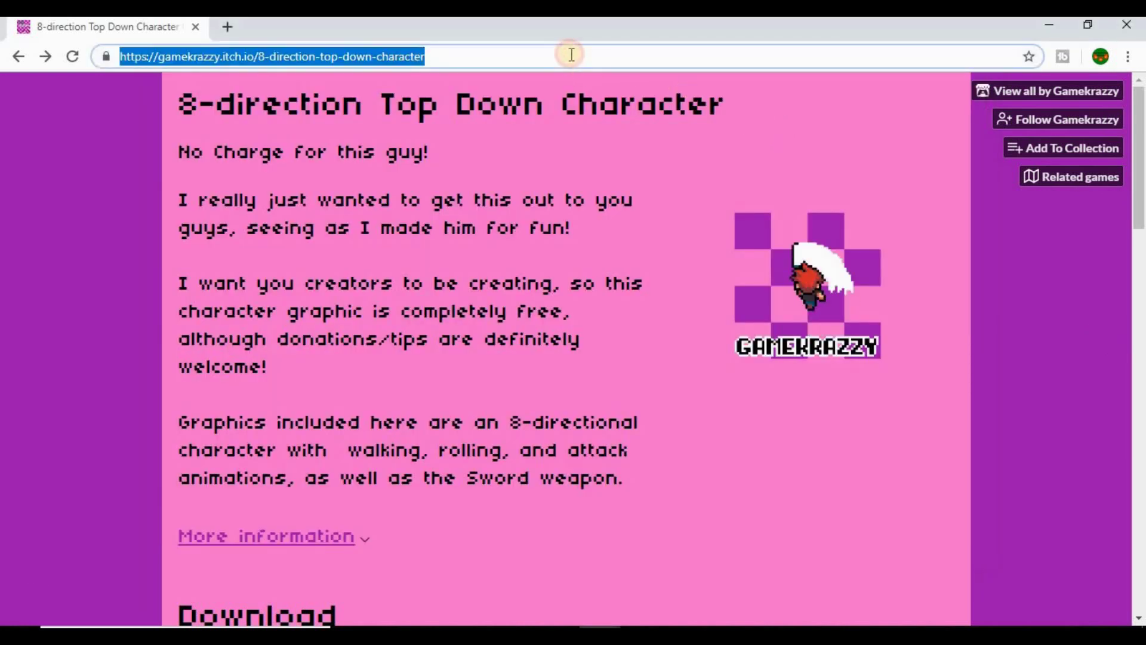
pyautogui.click(716, 205)
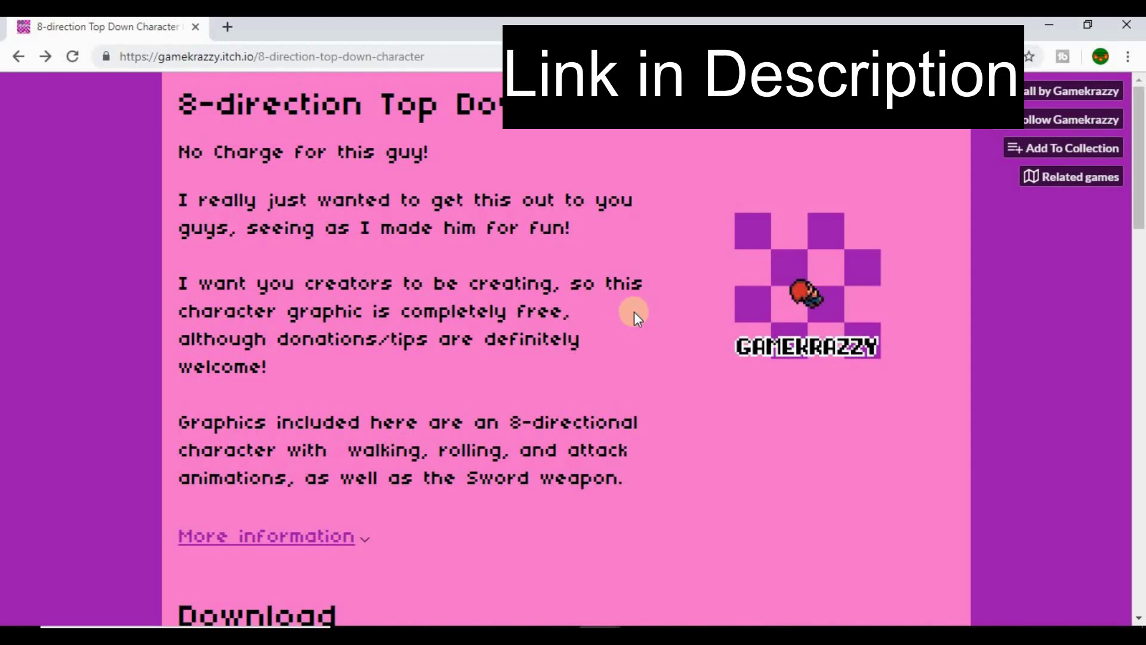
pyautogui.scroll(-5, 634, 311)
pyautogui.scroll(-2, 635, 310)
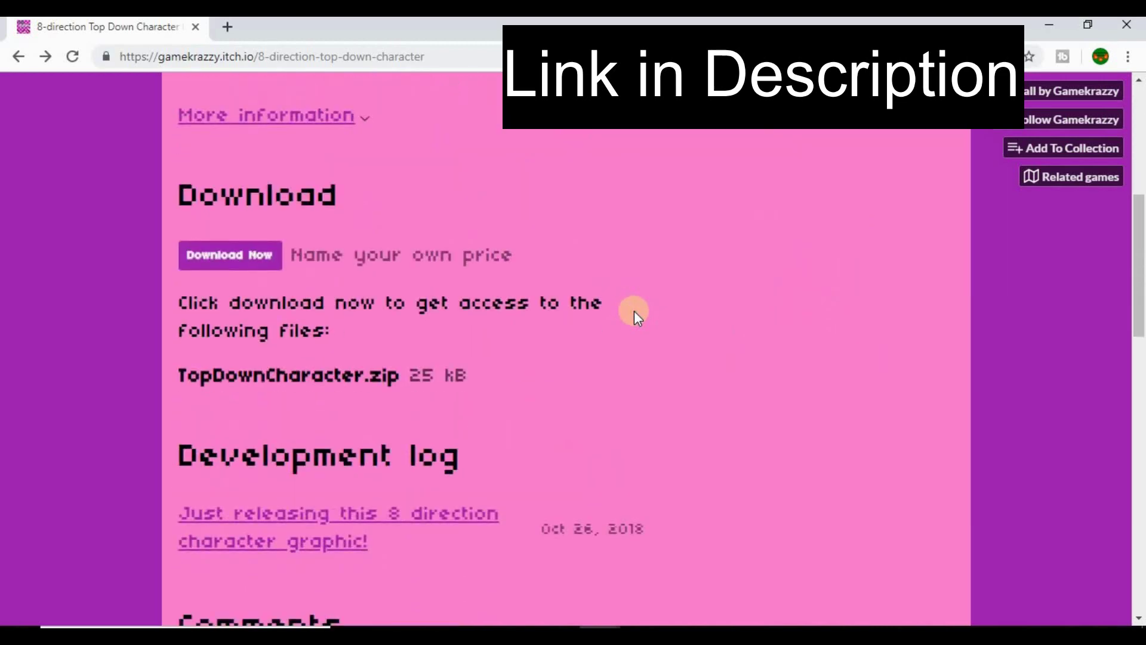
pyautogui.scroll(-7, 634, 310)
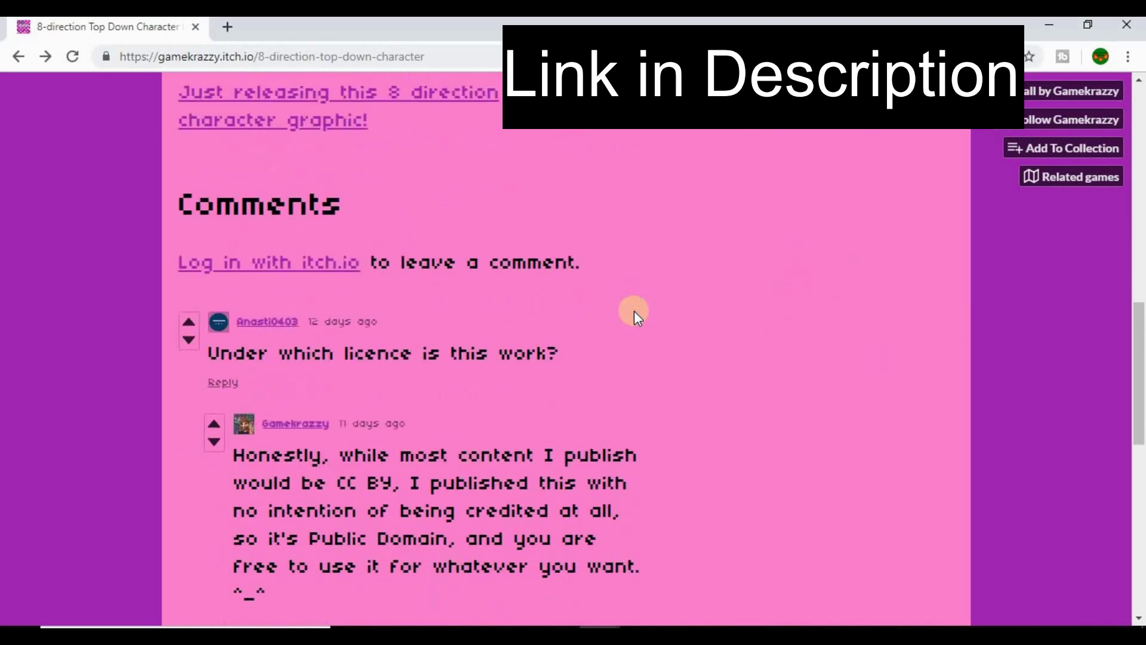
pyautogui.press('Home')
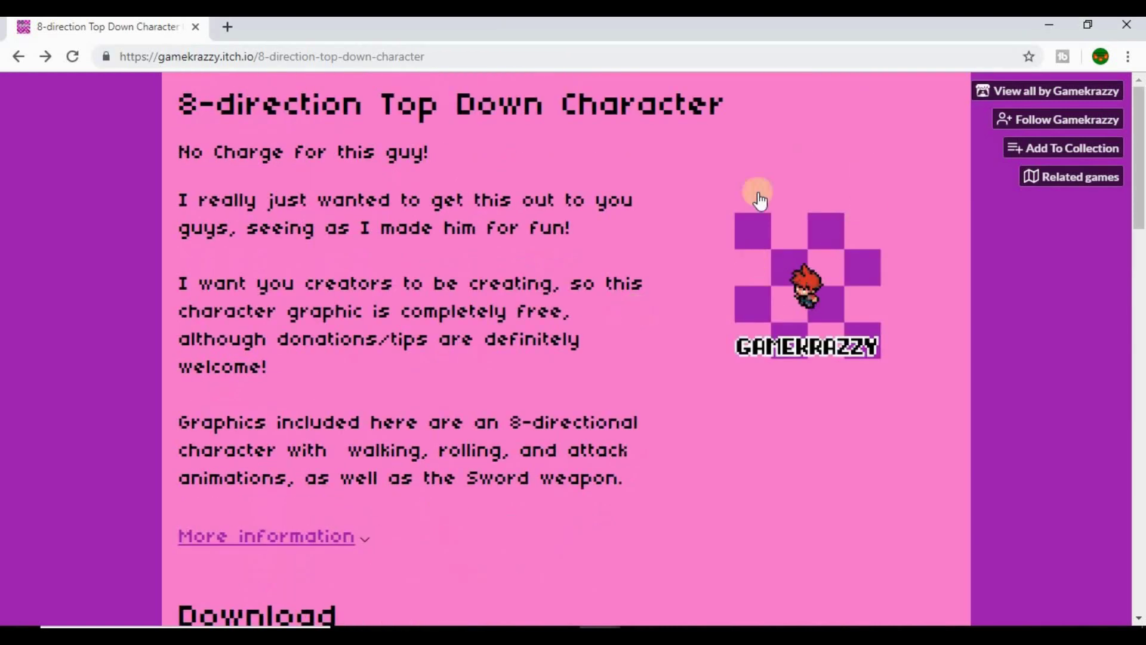
pyautogui.scroll(-5, 478, 343)
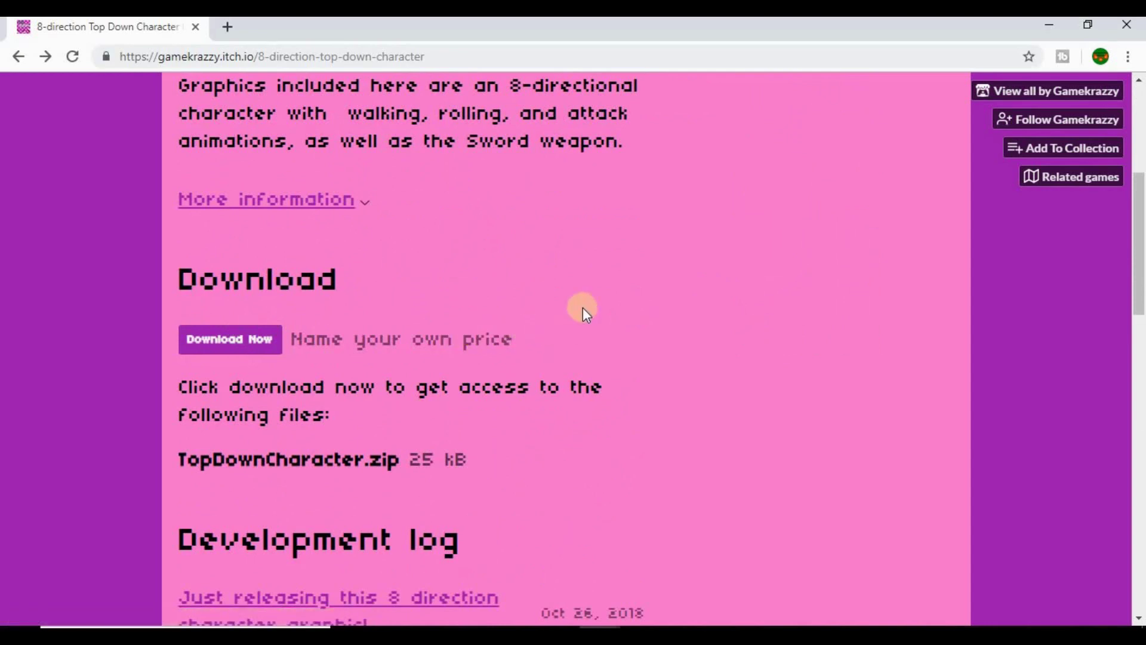
pyautogui.scroll(5, 621, 337)
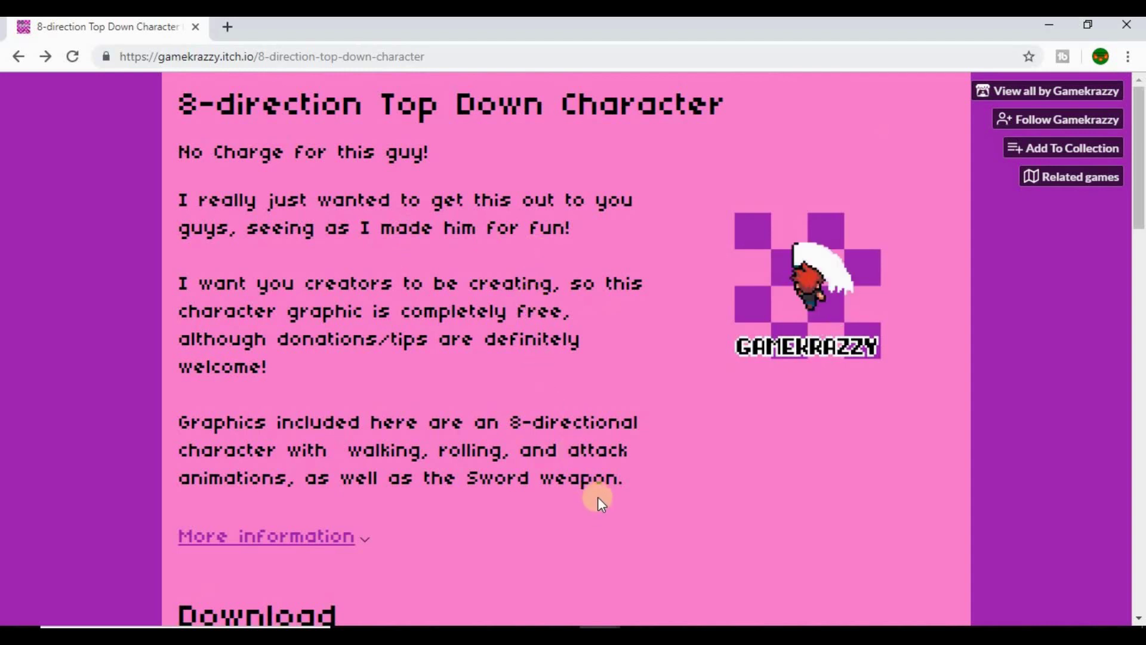
# Step: Switch to the Unity launcher and name the new project TopdownRPG
pyautogui.hotkey('alt', 'Tab')
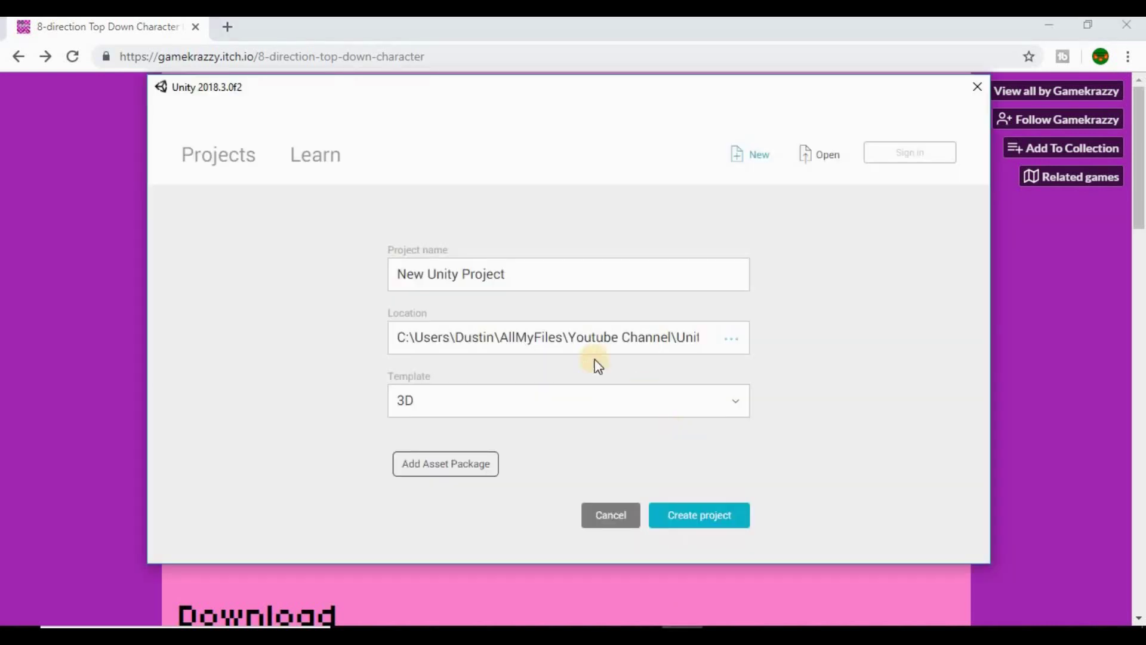
pyautogui.click(585, 273)
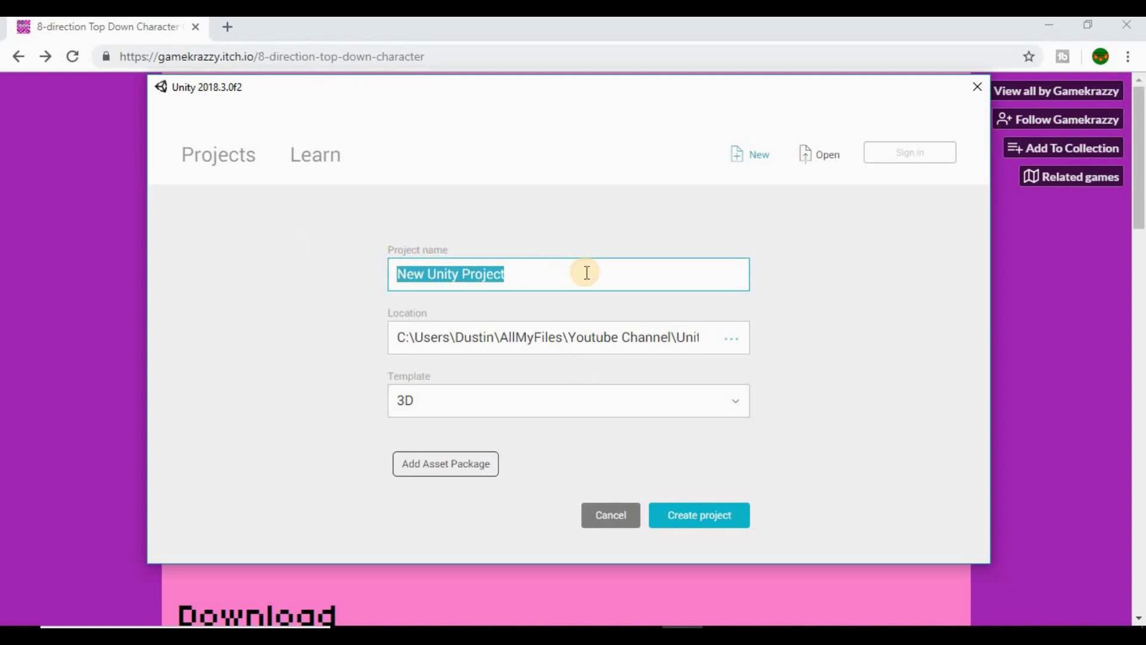
pyautogui.write('Top')
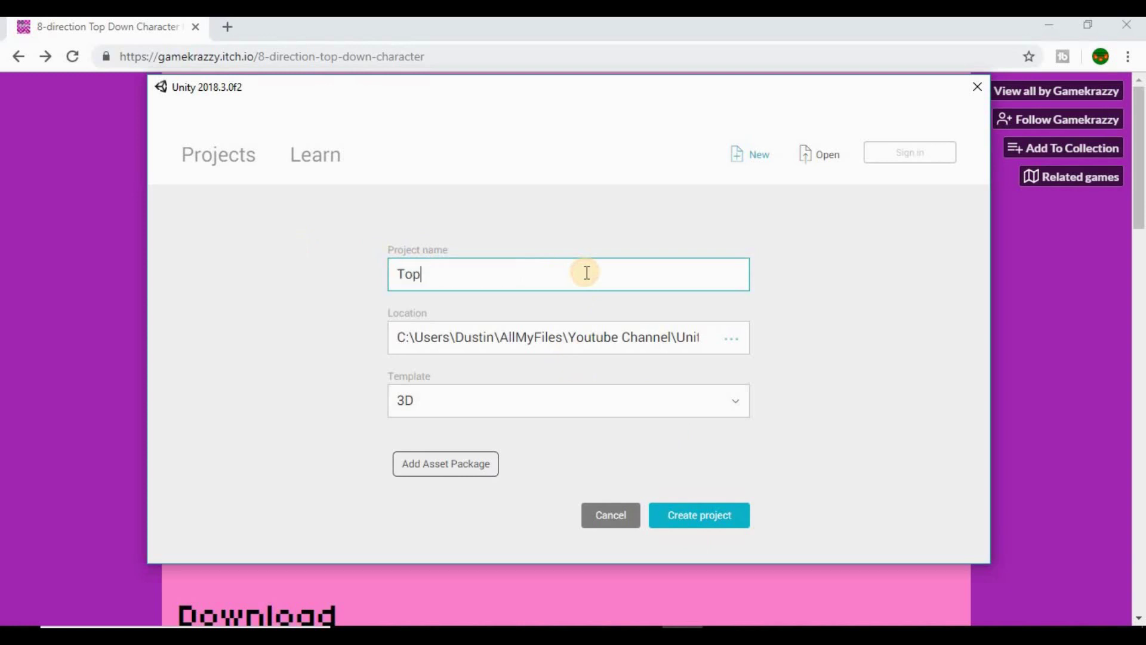
pyautogui.write('downRPG')
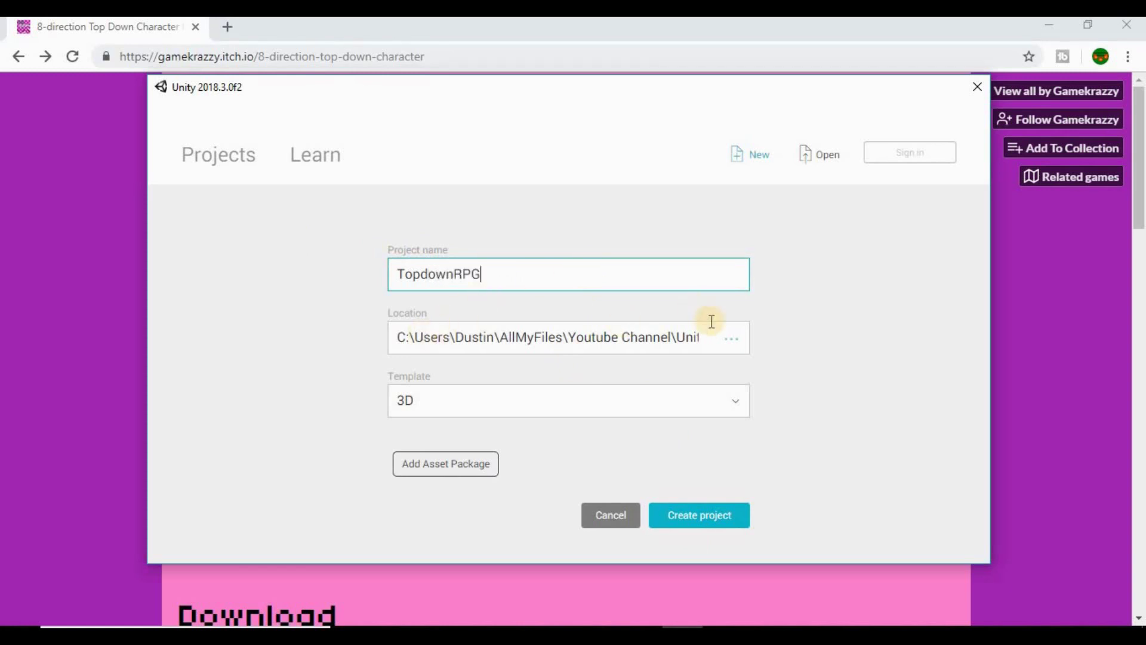
# Step: Set the project template to 2D and create the project
pyautogui.click(684, 406)
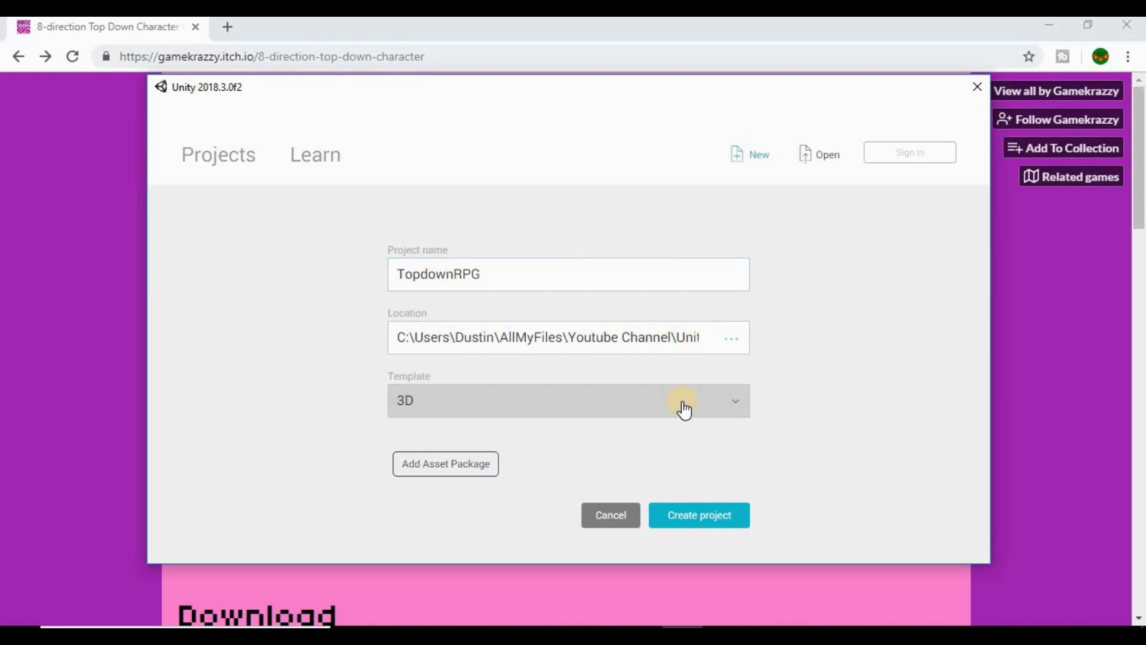
pyautogui.click(675, 409)
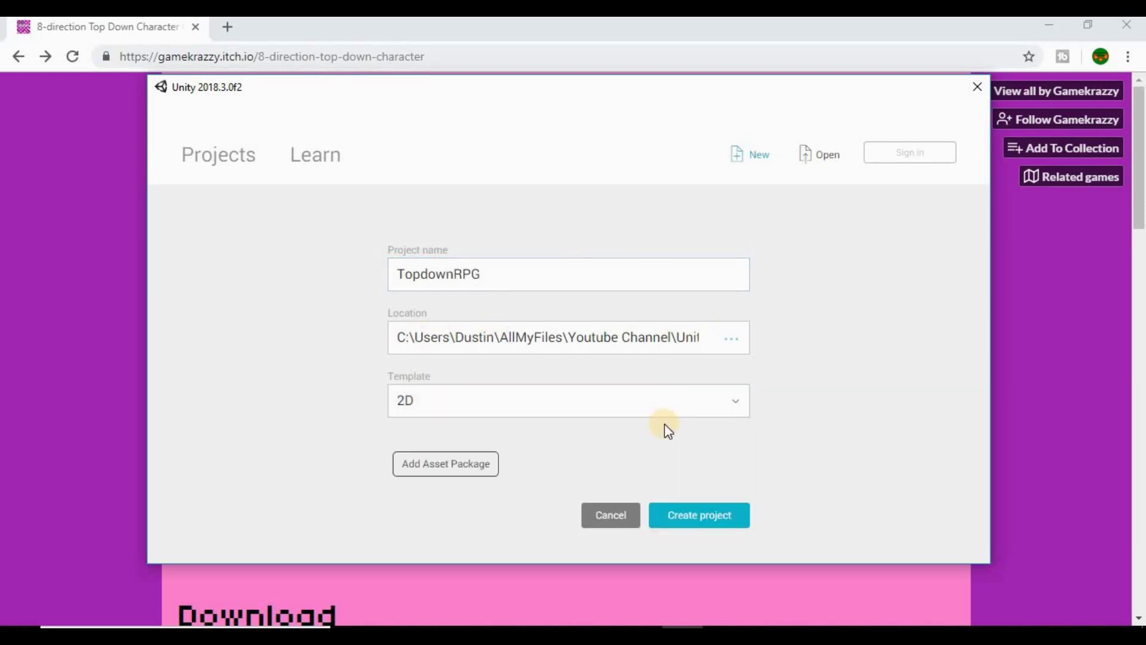
pyautogui.click(662, 400)
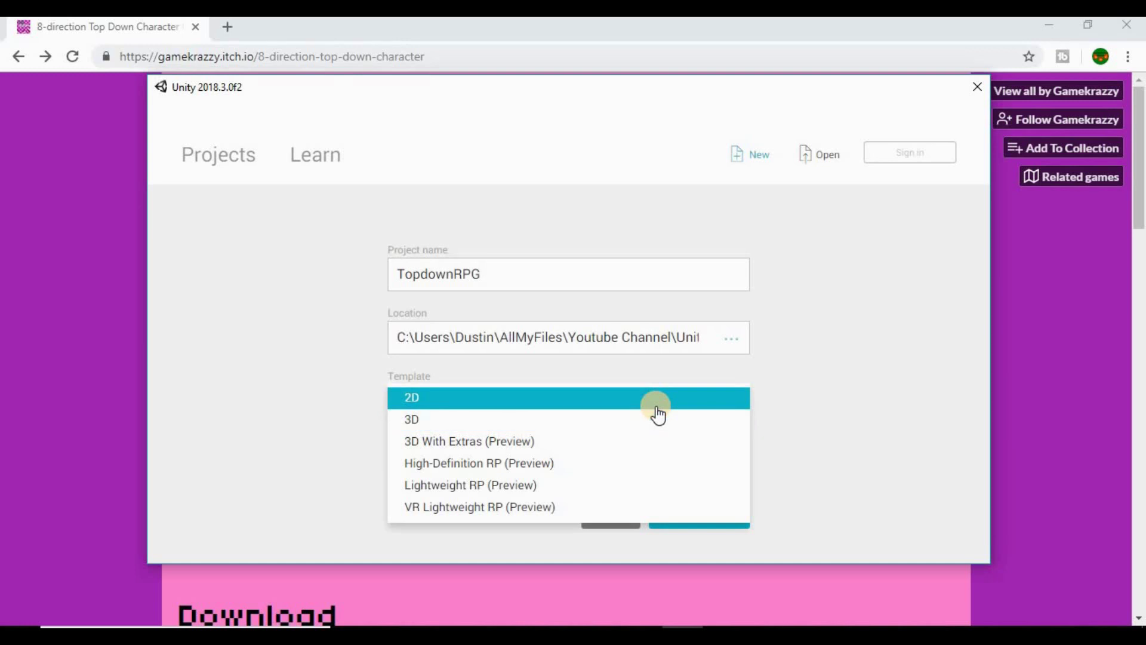
pyautogui.click(657, 406)
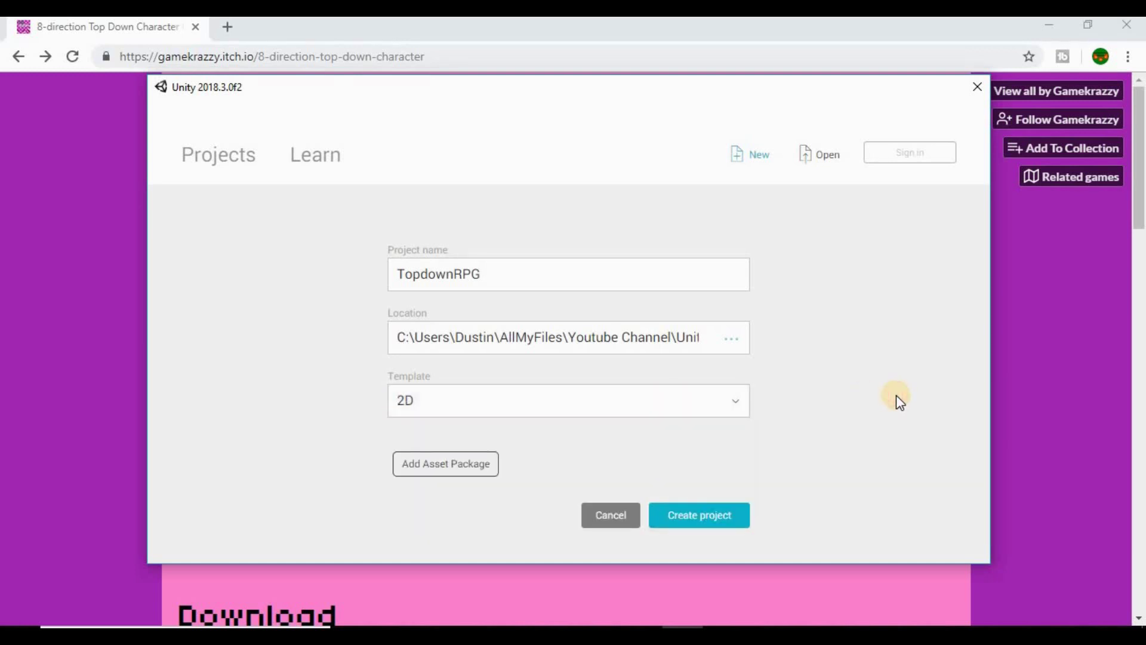
pyautogui.click(672, 510)
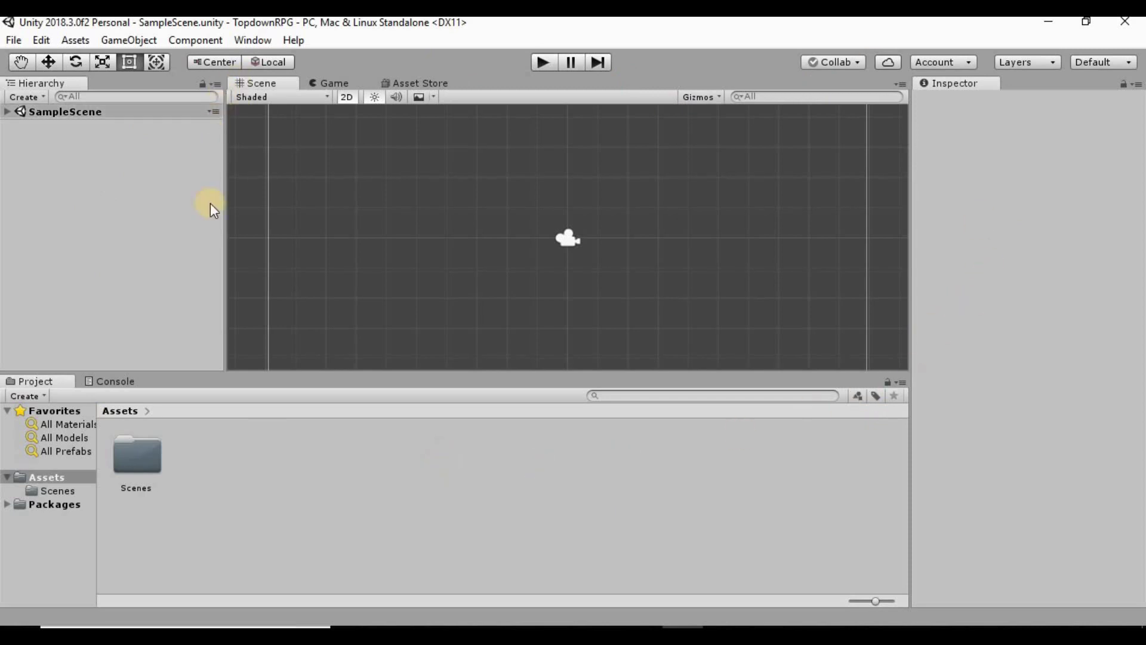
# Step: Compare the Scene view and the Game view of the empty sample scene by alternating between them
pyautogui.click(325, 82)
pyautogui.click(262, 85)
pyautogui.click(316, 82)
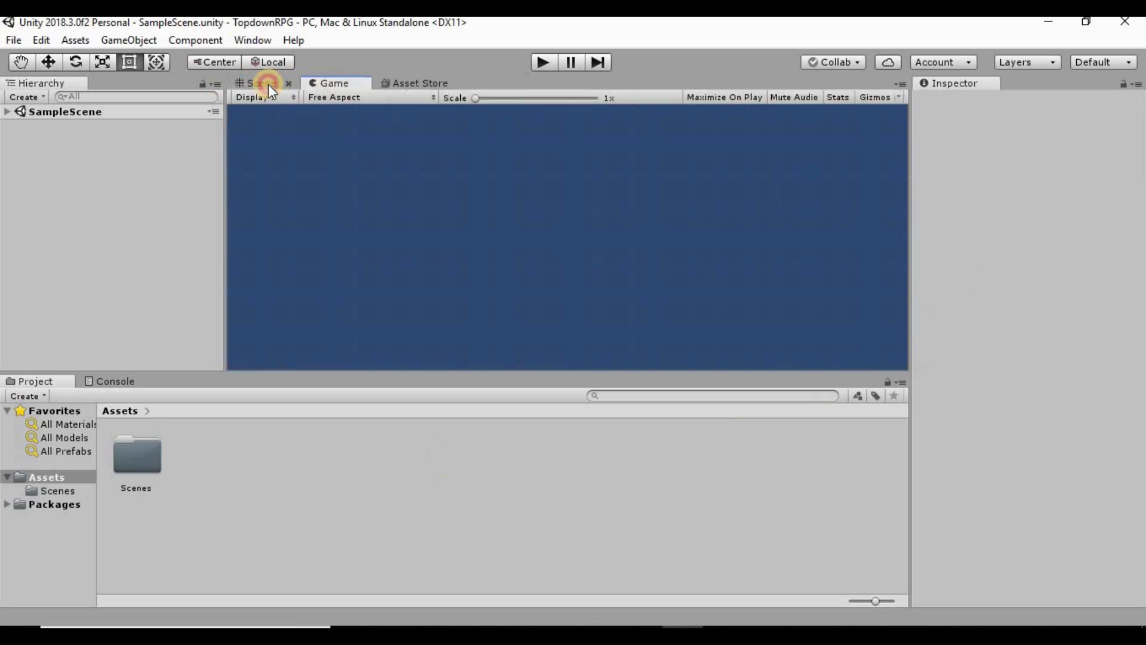
pyautogui.click(268, 85)
pyautogui.click(325, 85)
pyautogui.click(271, 82)
pyautogui.click(336, 80)
pyautogui.click(257, 82)
pyautogui.click(310, 82)
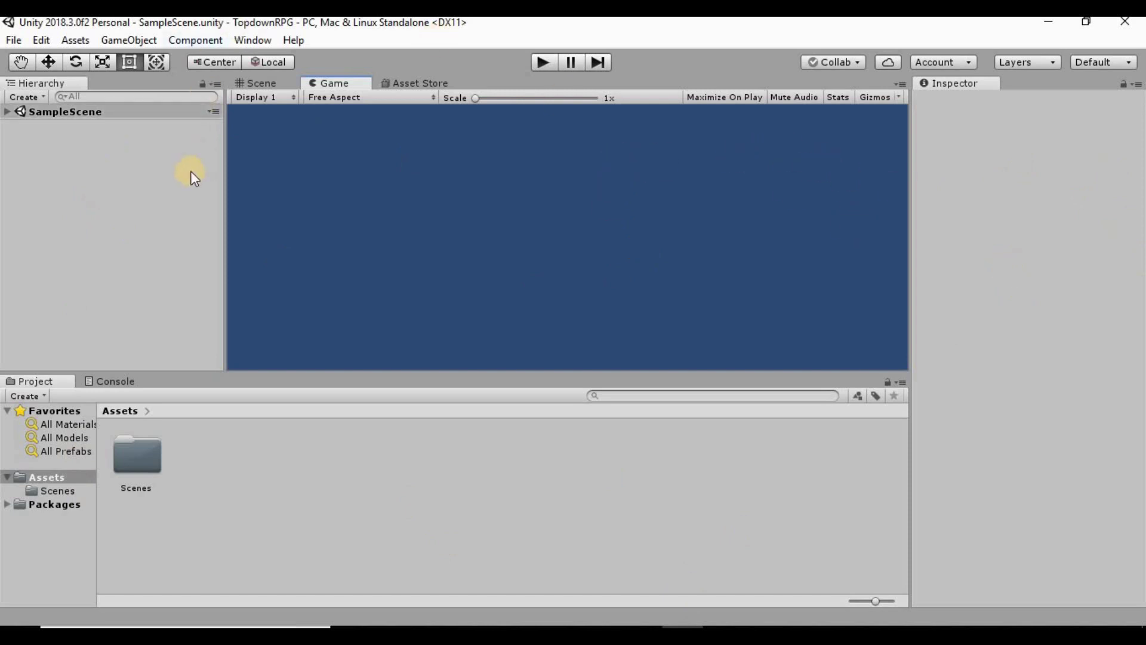
# Step: Try the 2 by 3 and 4 Split editor layouts
pyautogui.click(245, 38)
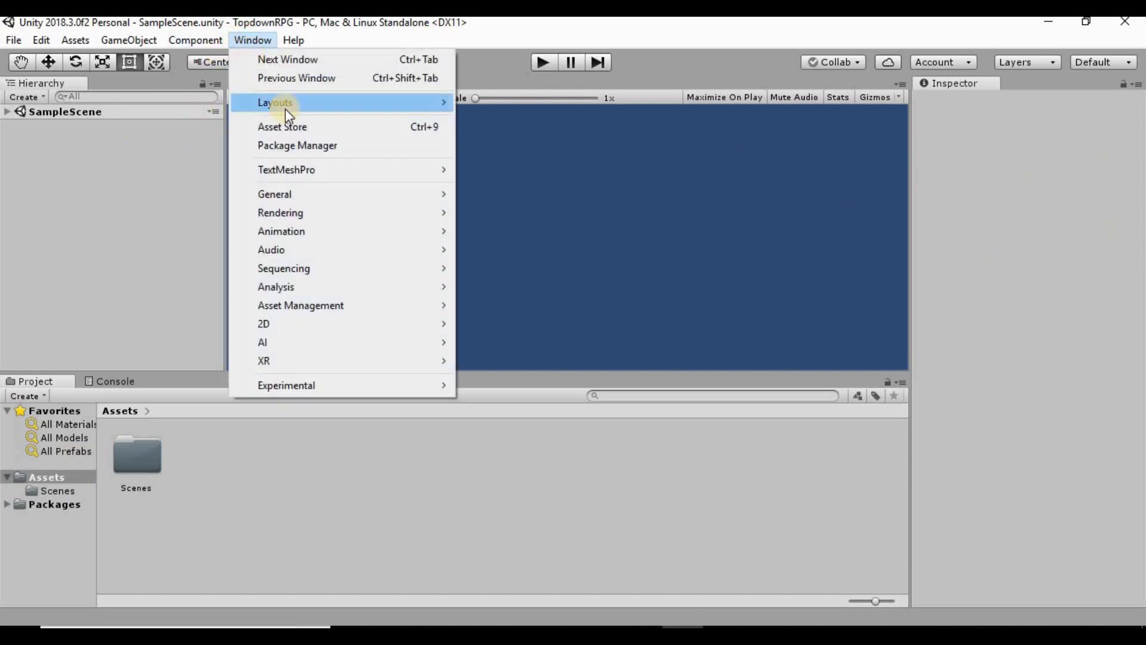
pyautogui.moveTo(384, 108)
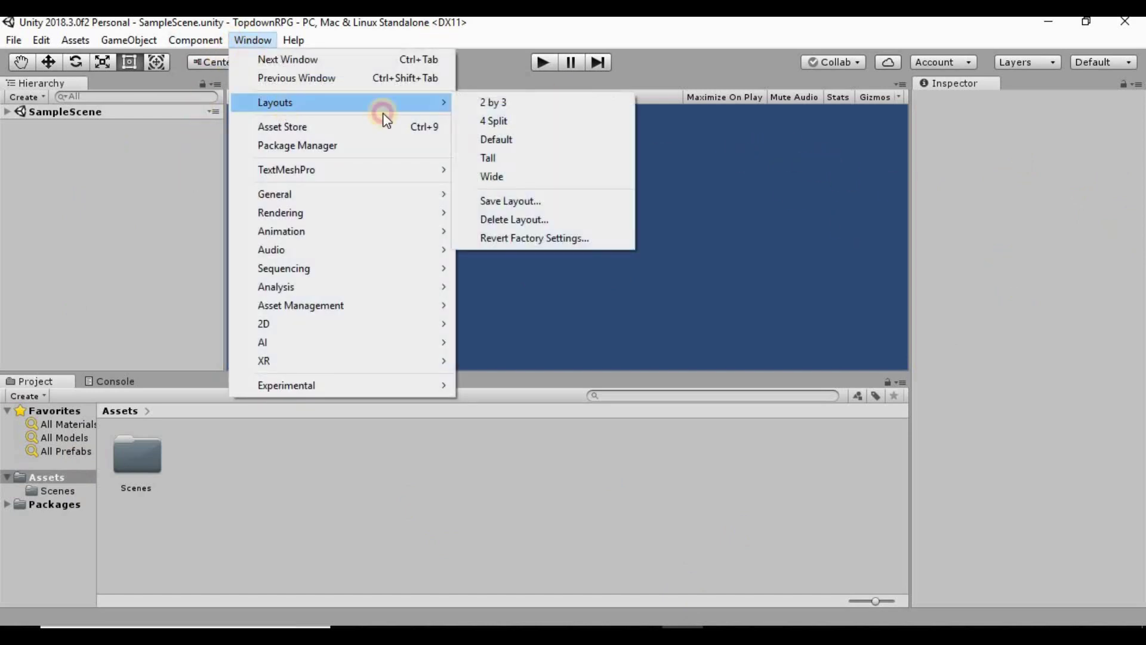
pyautogui.click(533, 104)
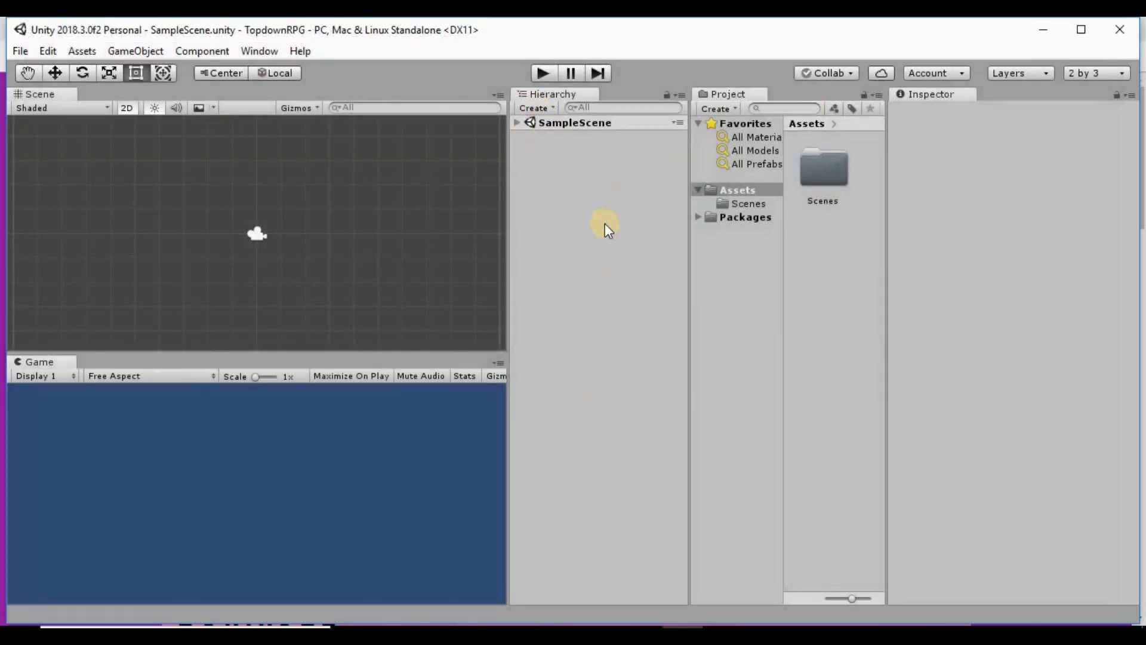
pyautogui.click(259, 51)
pyautogui.moveTo(288, 113)
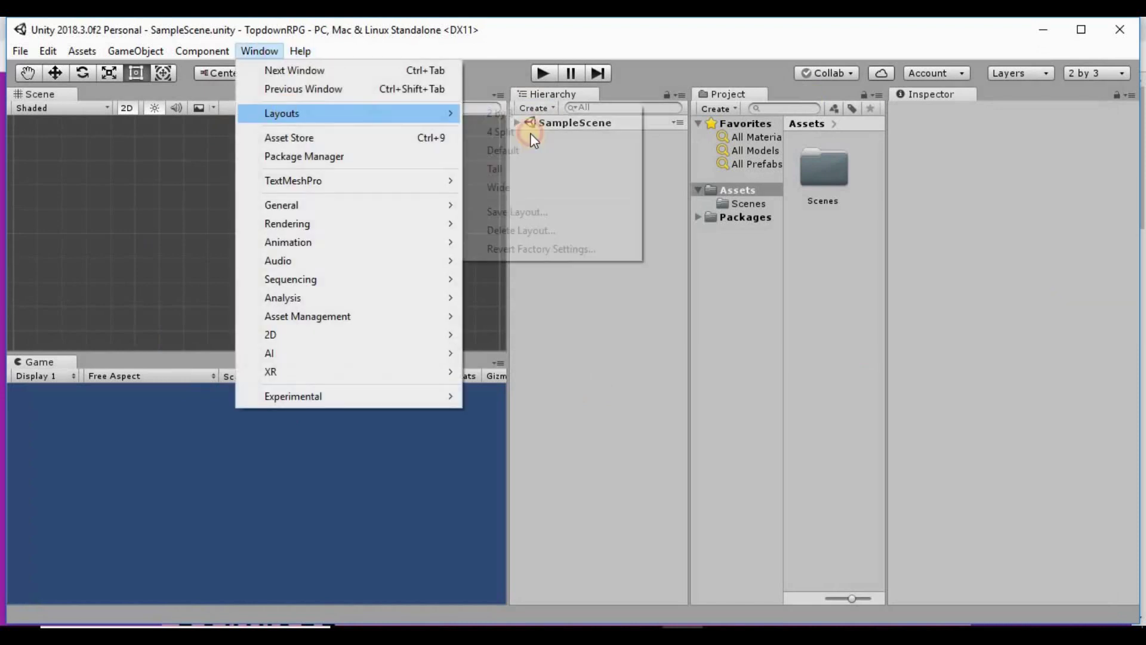
pyautogui.click(505, 131)
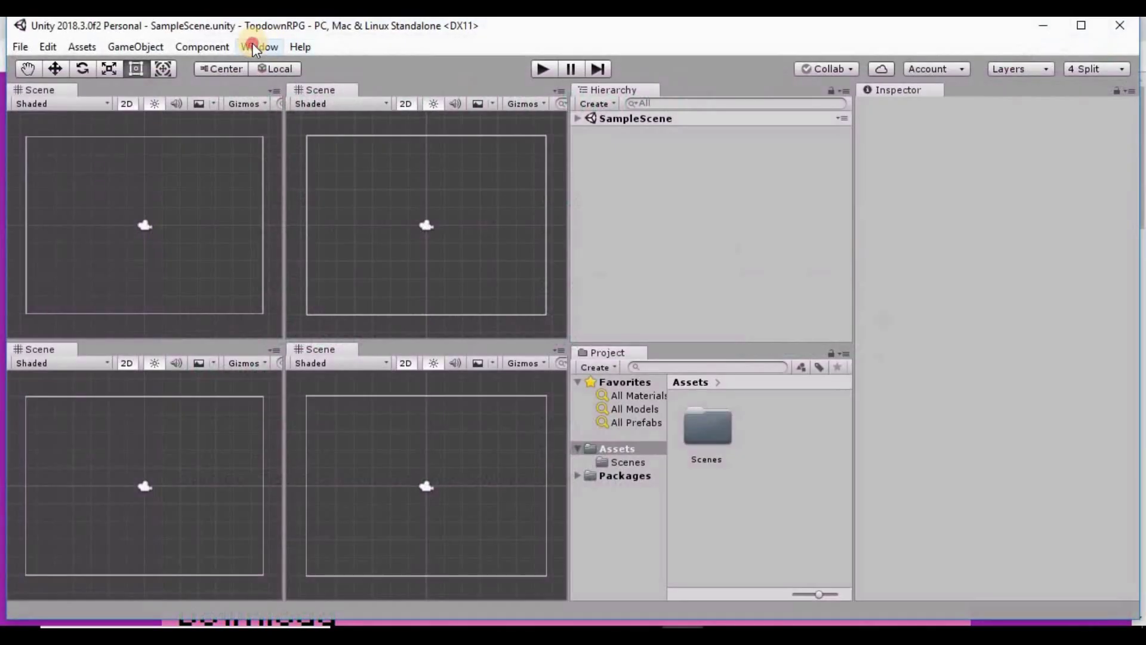
pyautogui.click(255, 48)
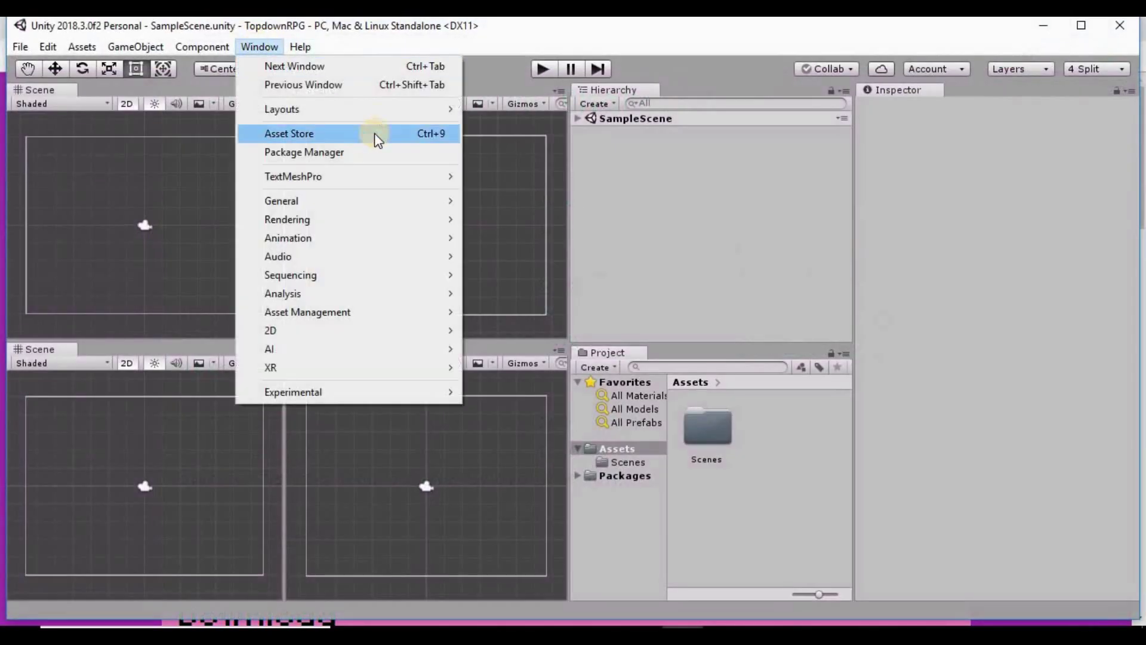
pyautogui.click(443, 149)
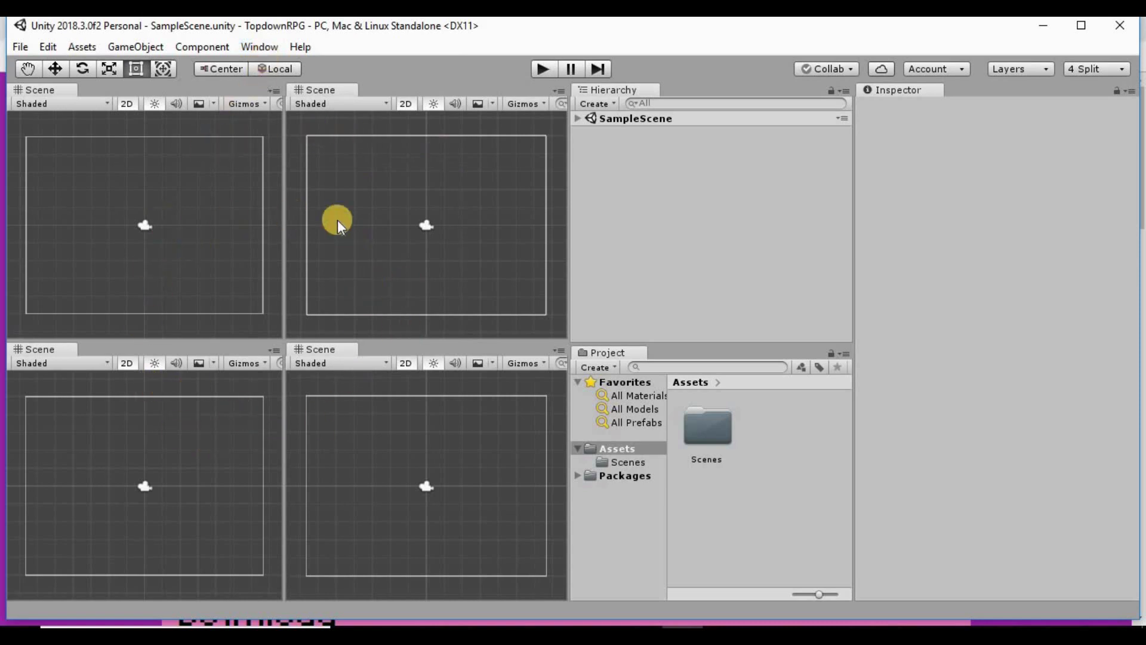
# Step: Try the Tall and Wide editor layouts
pyautogui.click(267, 49)
pyautogui.moveTo(288, 108)
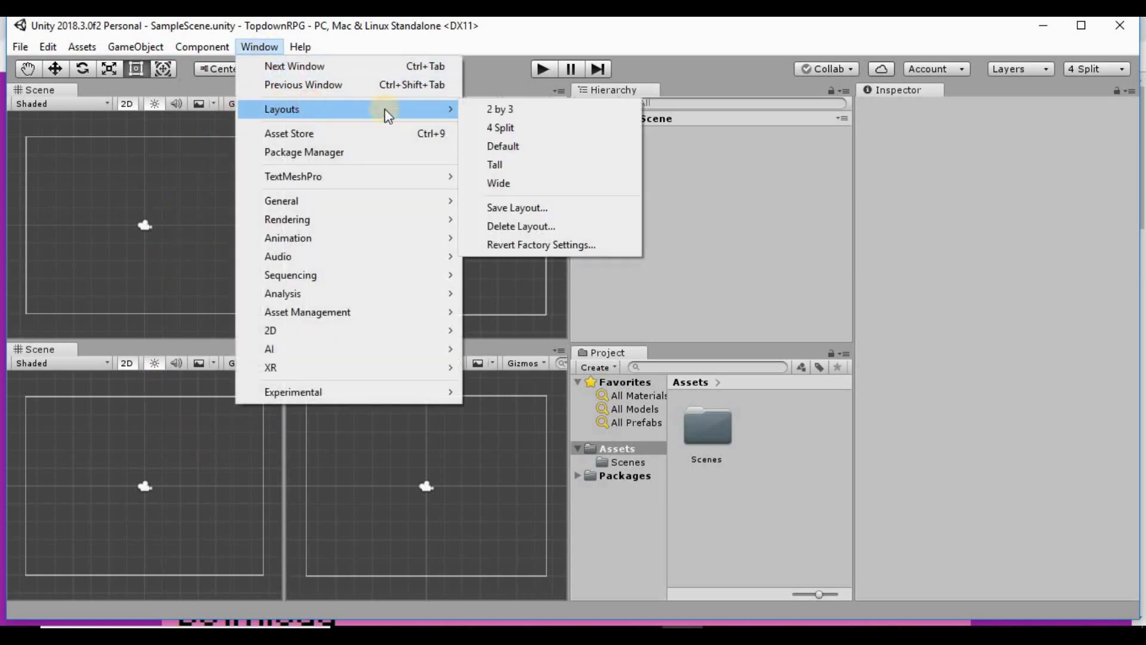
pyautogui.click(558, 162)
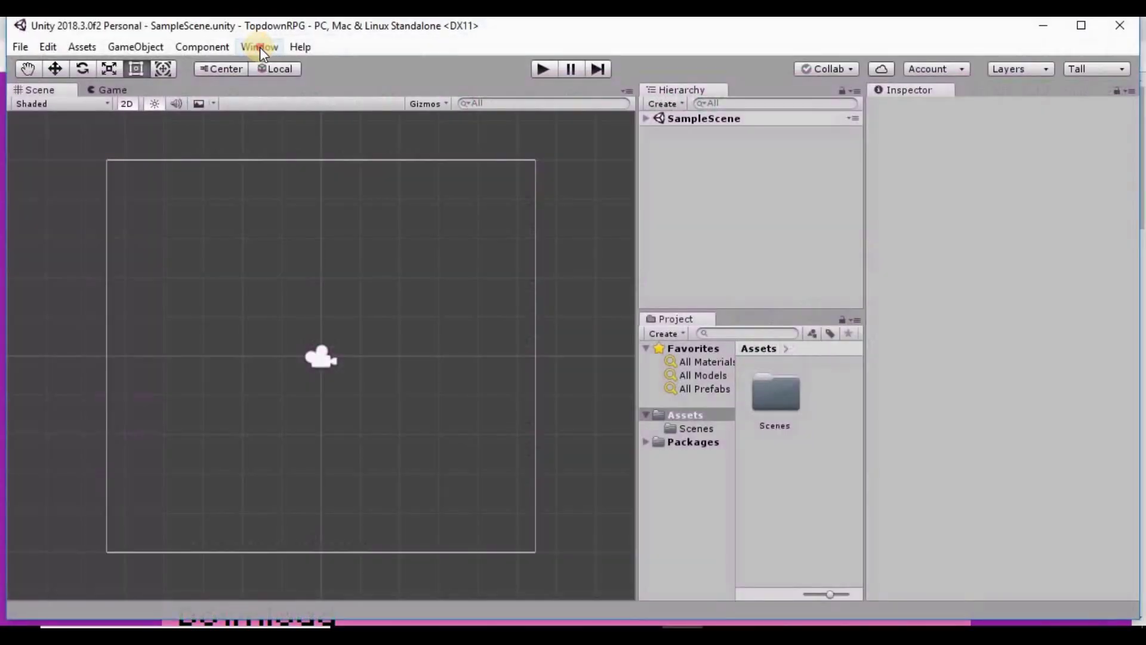
pyautogui.click(260, 47)
pyautogui.moveTo(349, 111)
pyautogui.click(537, 187)
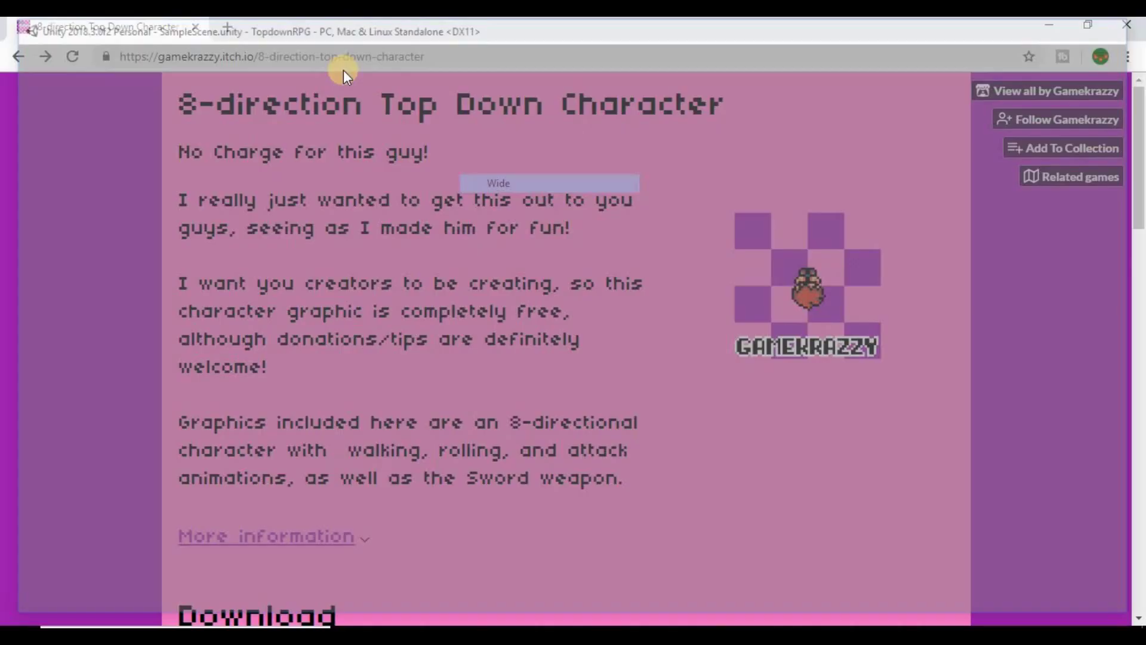
# Step: Try docking the Game view beside the Scene view and detaching it as a floating window
pyautogui.click(277, 51)
pyautogui.click(175, 101)
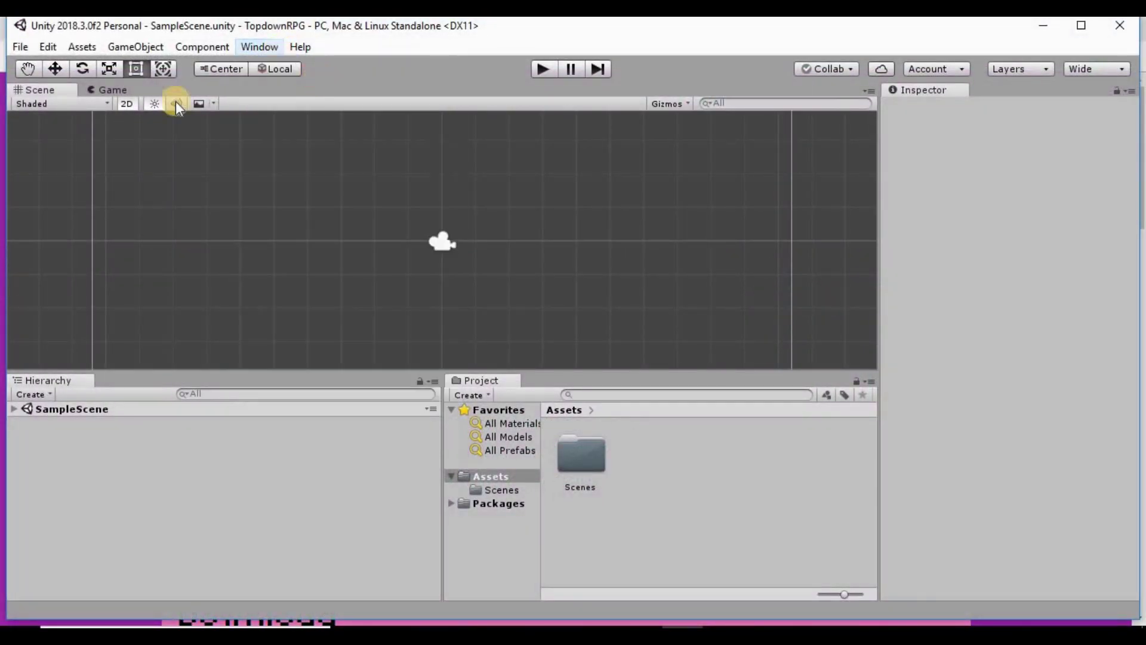
pyautogui.click(203, 216)
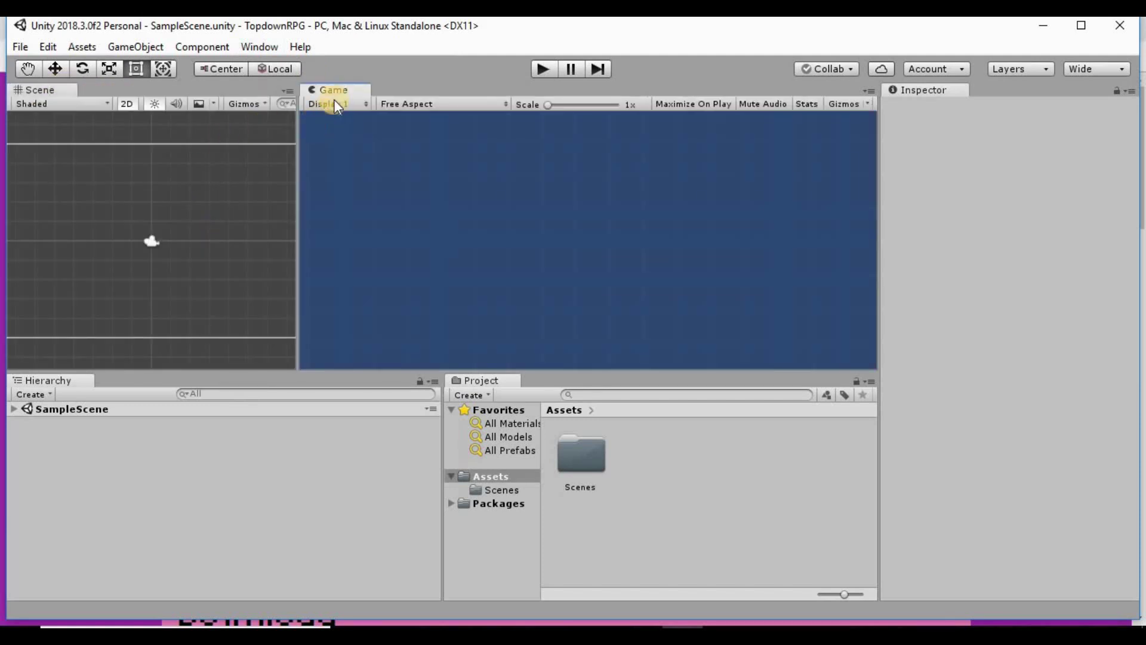
pyautogui.moveTo(333, 89); pyautogui.dragTo(184, 468)
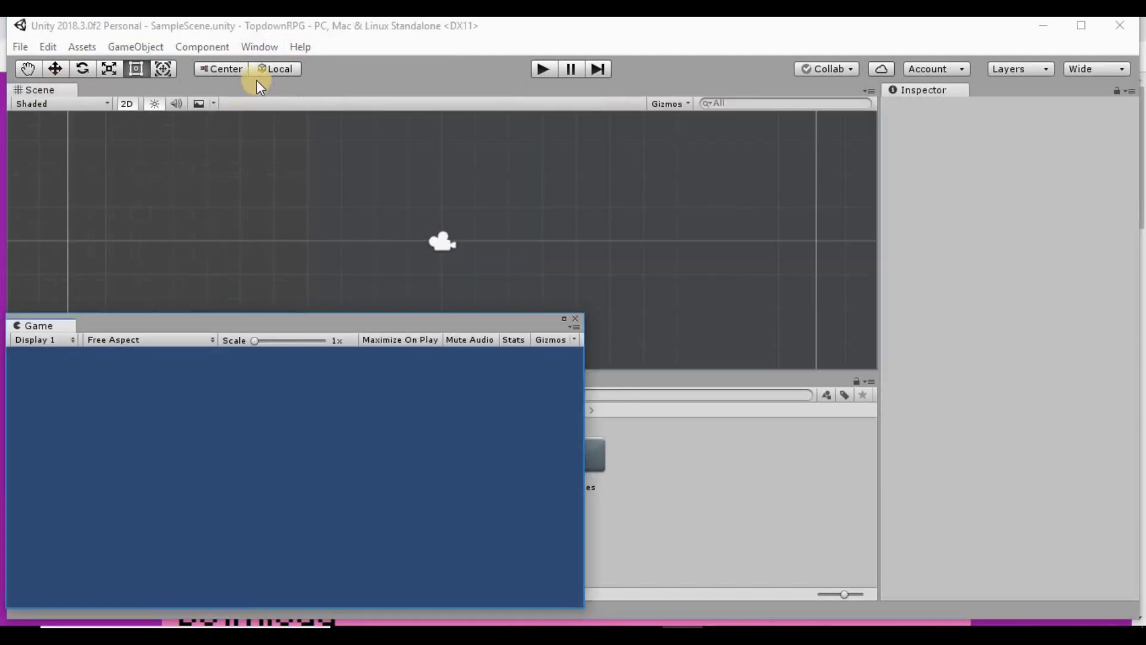
# Step: Apply the 2 by 3 editor layout and maximize the editor window
pyautogui.click(251, 47)
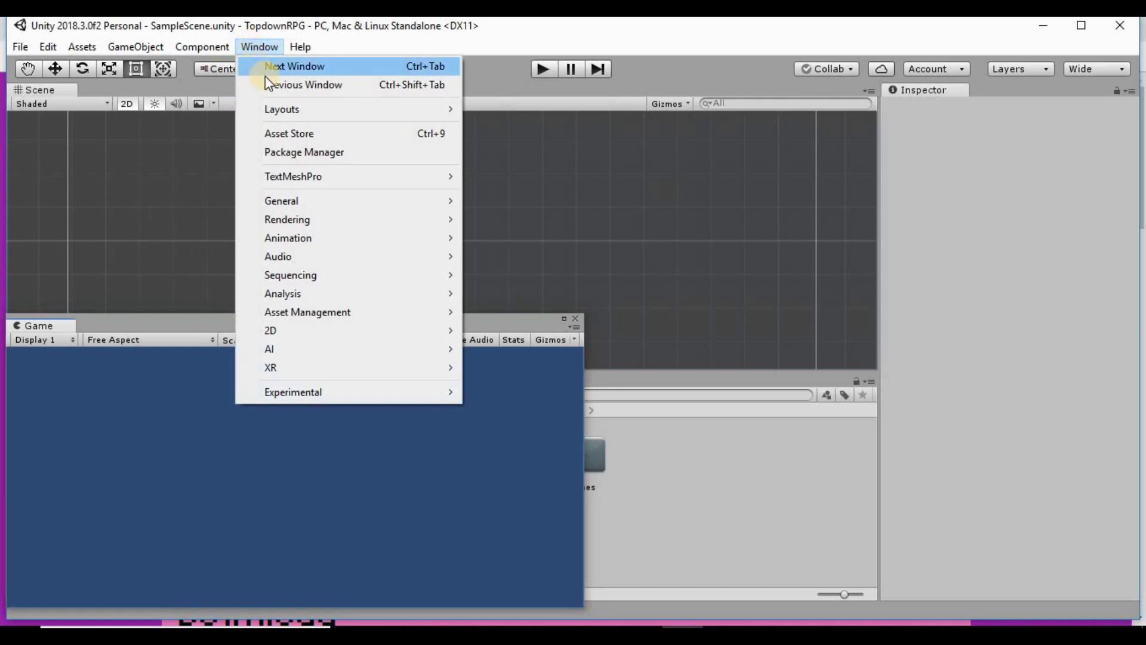
pyautogui.moveTo(282, 115)
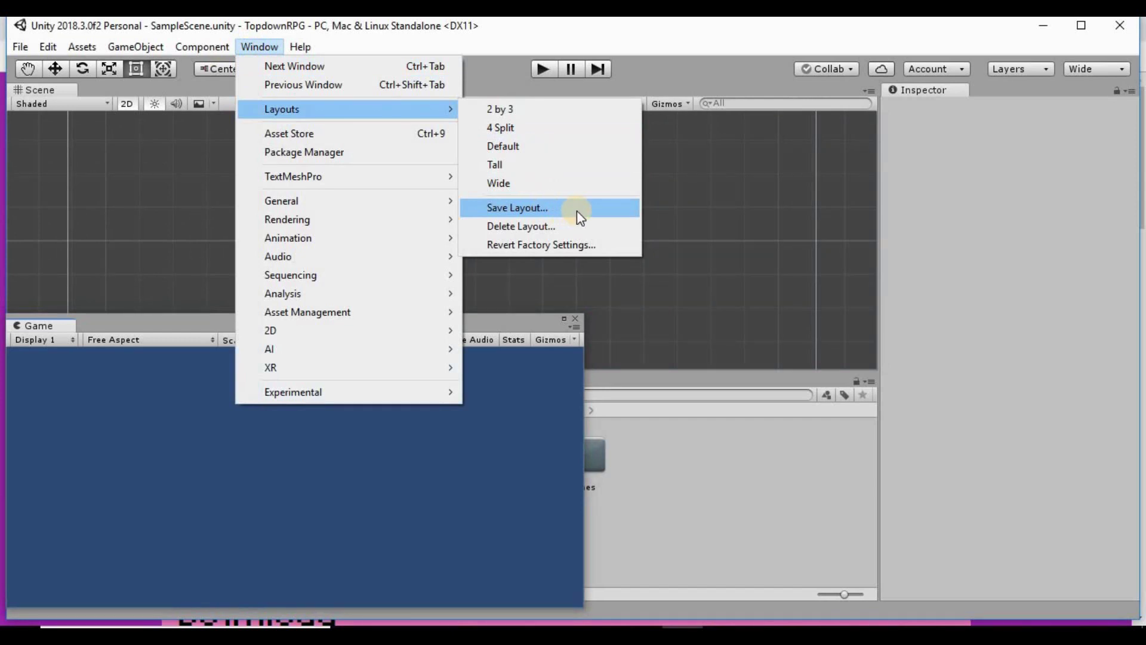
pyautogui.click(590, 110)
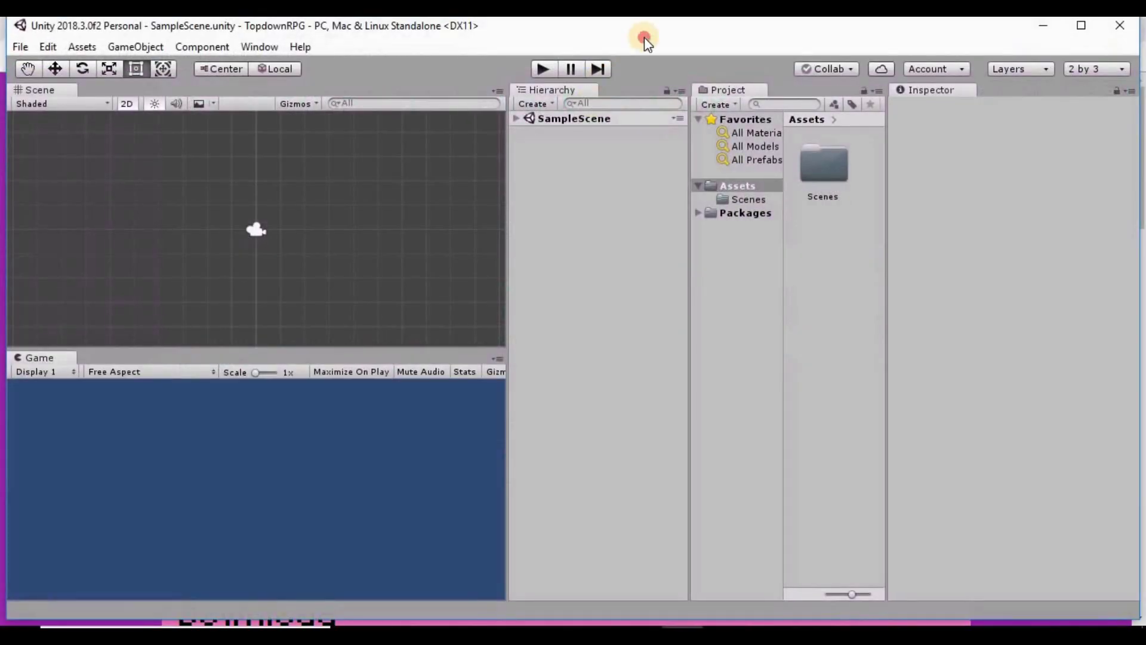
pyautogui.doubleClick(643, 37)
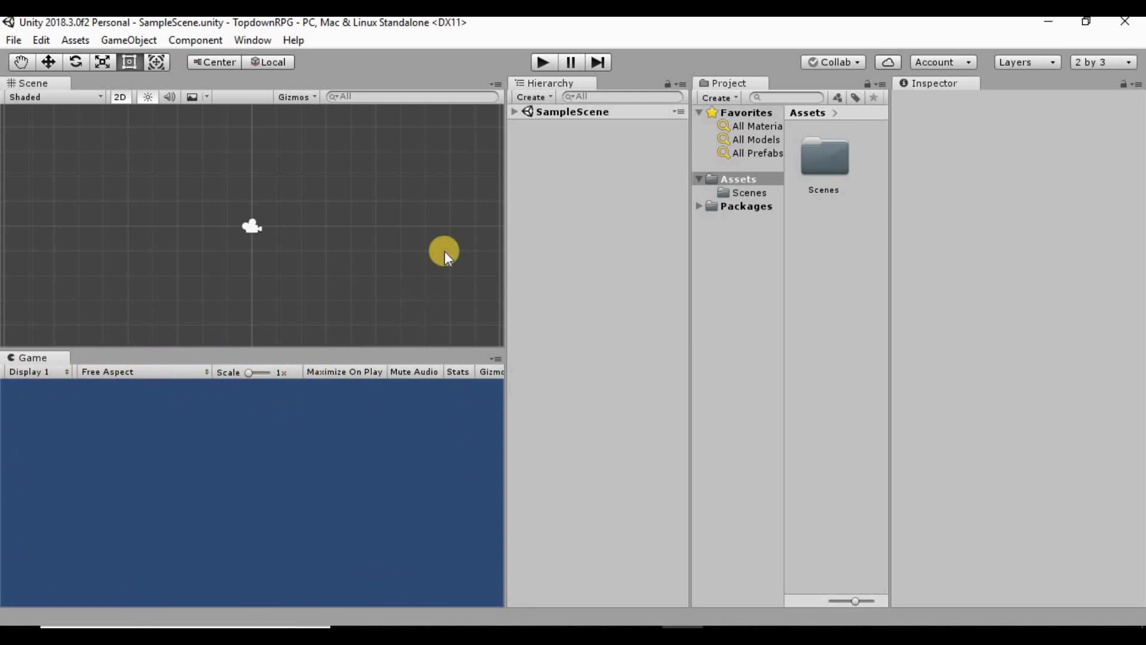
# Step: Resize the editor panels so the Scene view is taller than the Game view and the Hierarchy column is narrow
pyautogui.moveTo(506, 211); pyautogui.dragTo(237, 234)
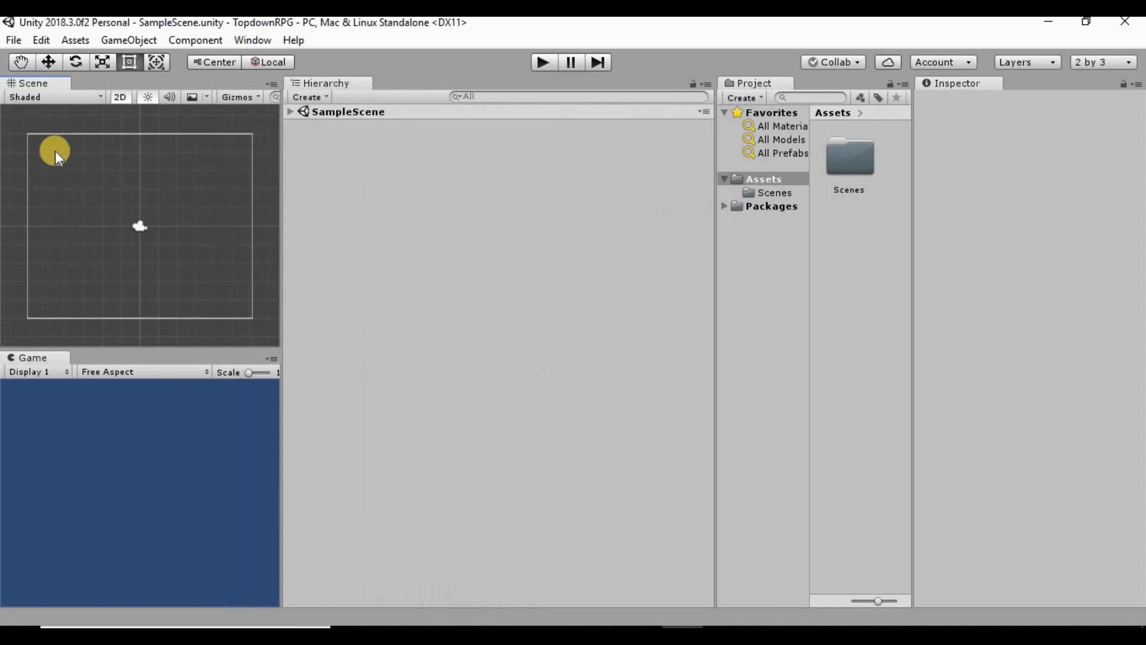
pyautogui.moveTo(199, 357); pyautogui.dragTo(210, 405)
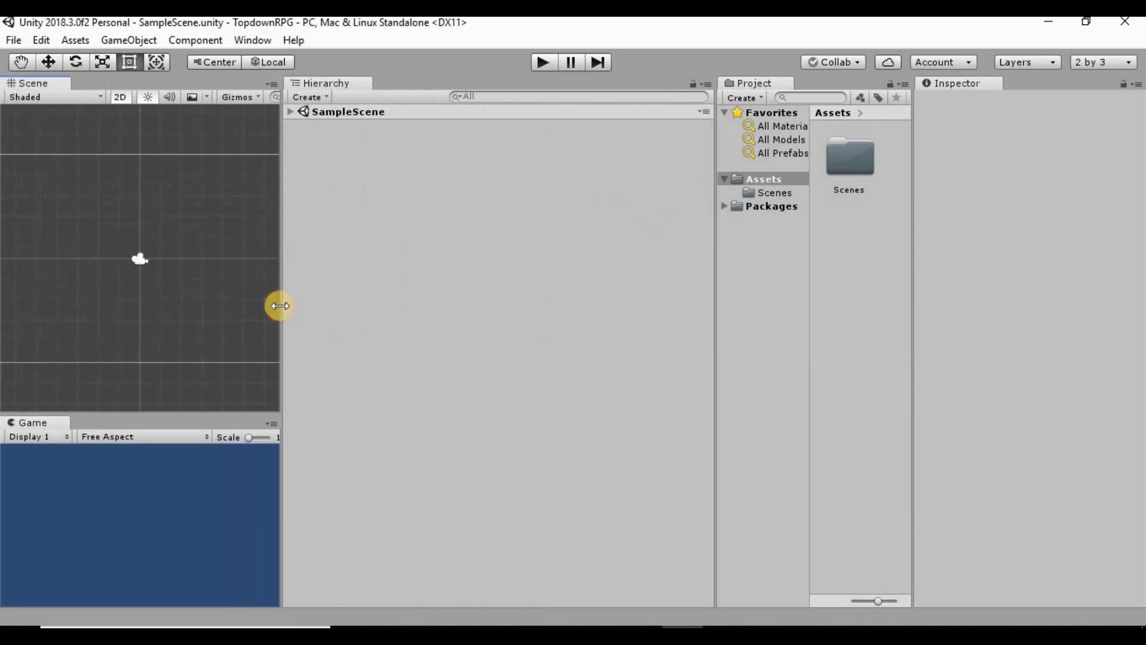
pyautogui.moveTo(279, 305); pyautogui.dragTo(544, 304)
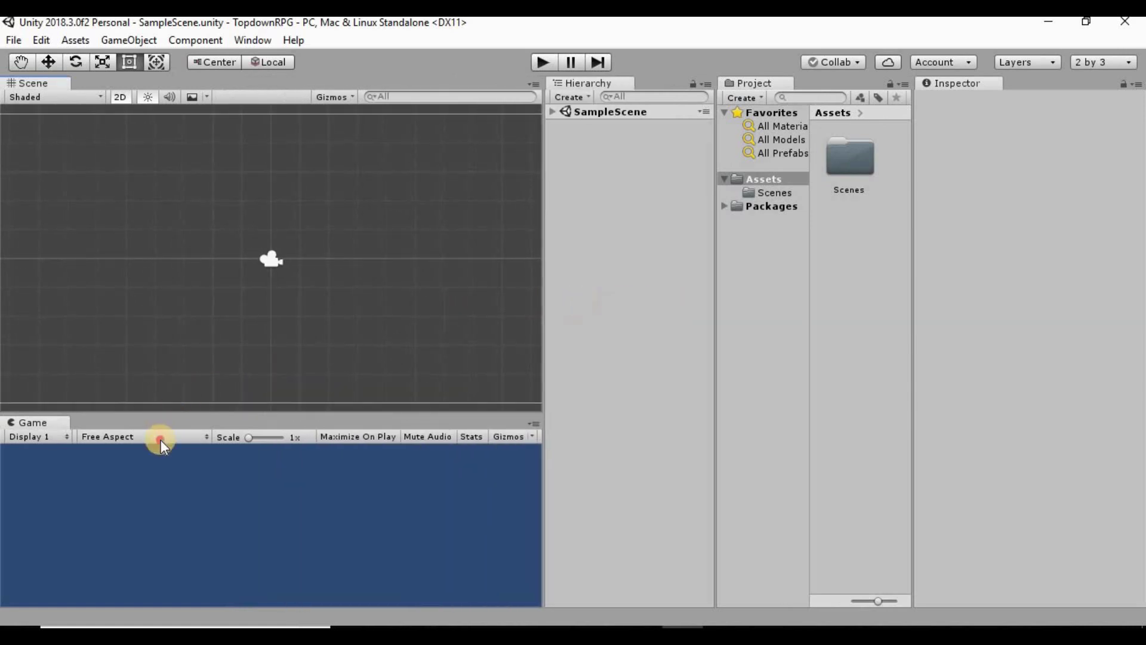
# Step: Set the Game view's resolution to 1920x1080 without adding a custom resolution
pyautogui.click(160, 440)
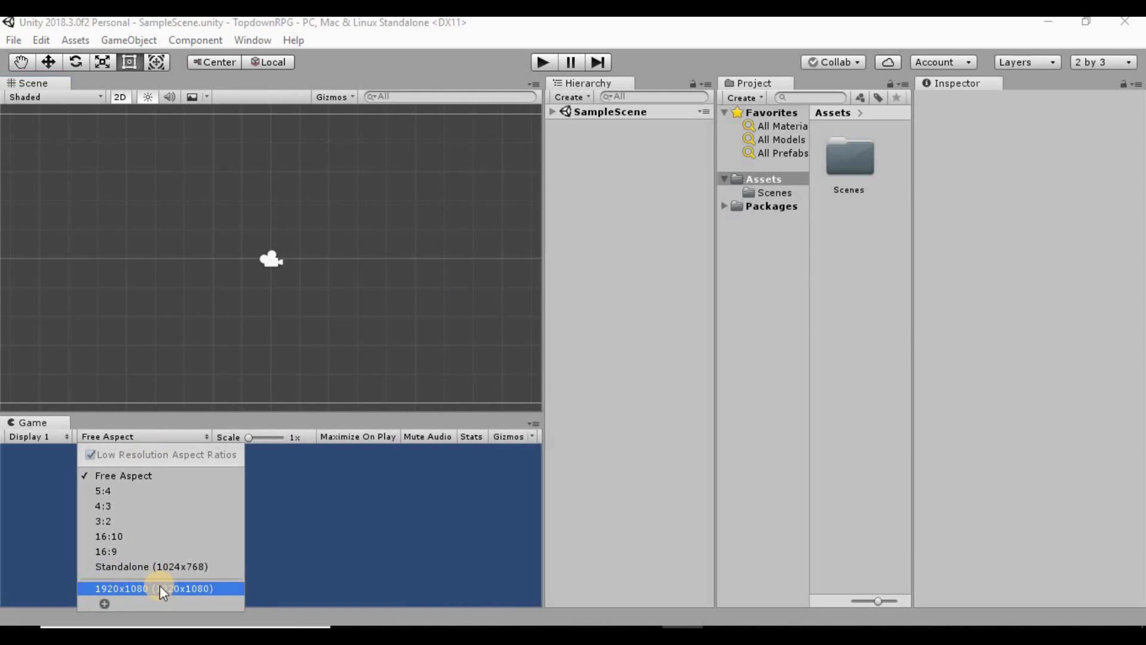
pyautogui.click(105, 603)
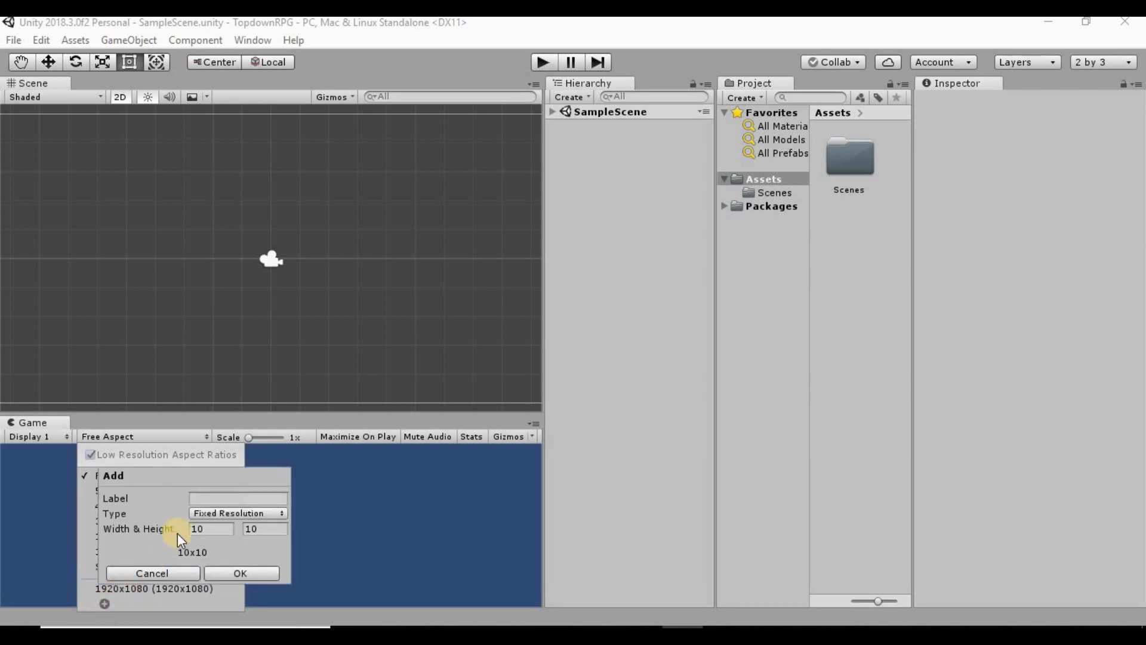
pyautogui.click(283, 529)
pyautogui.click(175, 573)
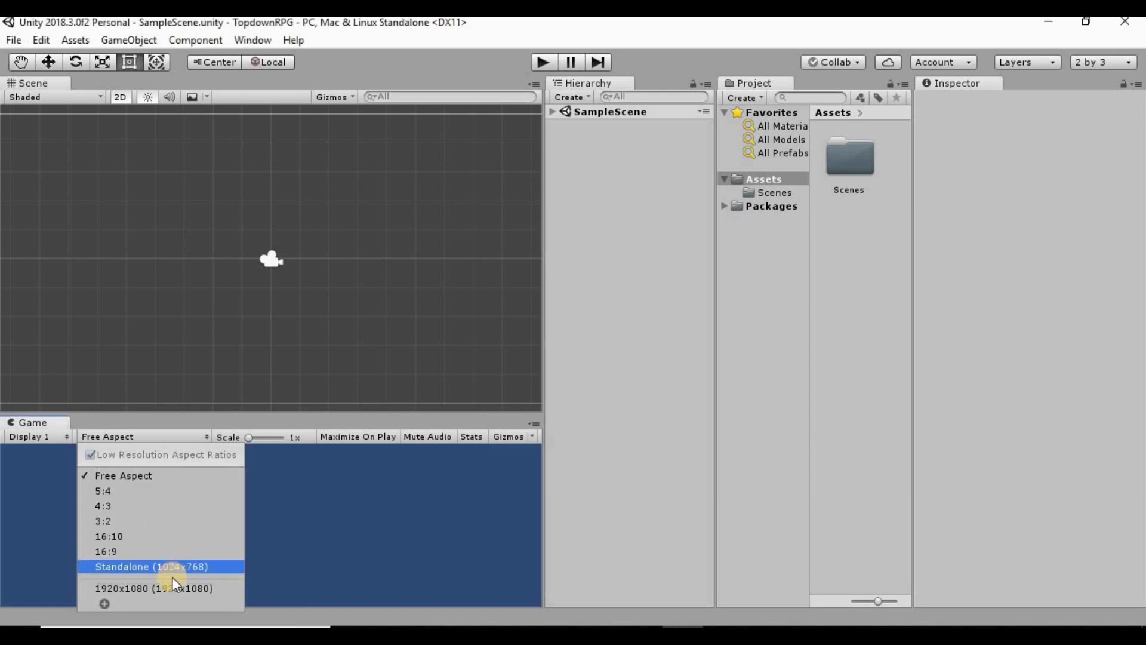
pyautogui.click(163, 590)
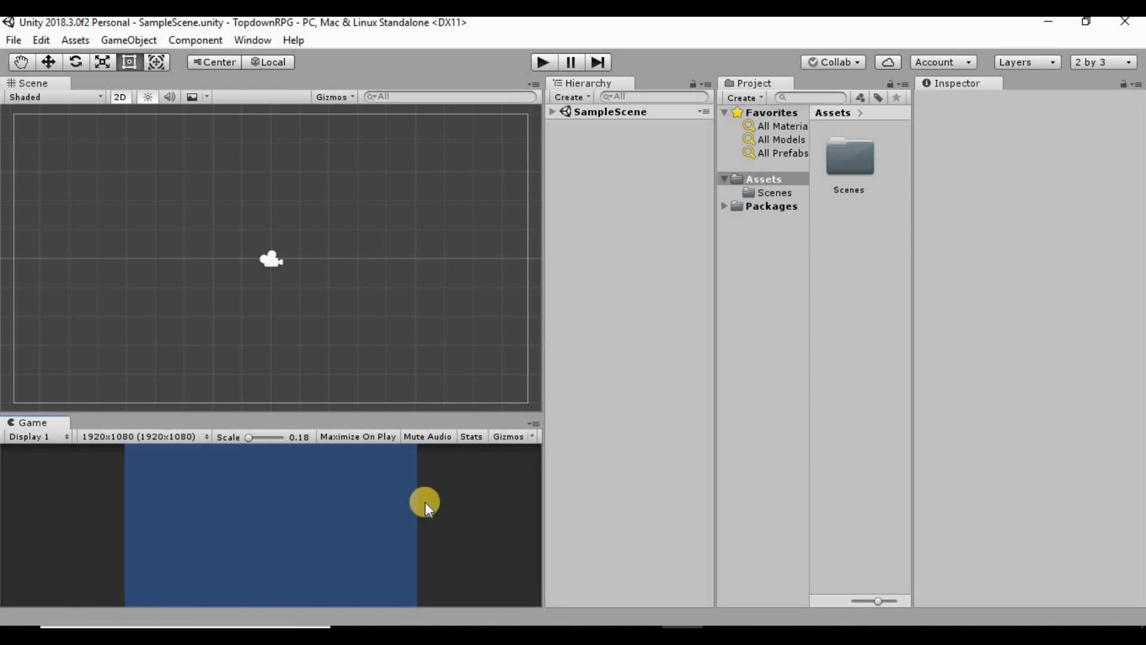
# Step: Rename the SampleScene asset in the Scenes folder as Test
pyautogui.click(595, 113)
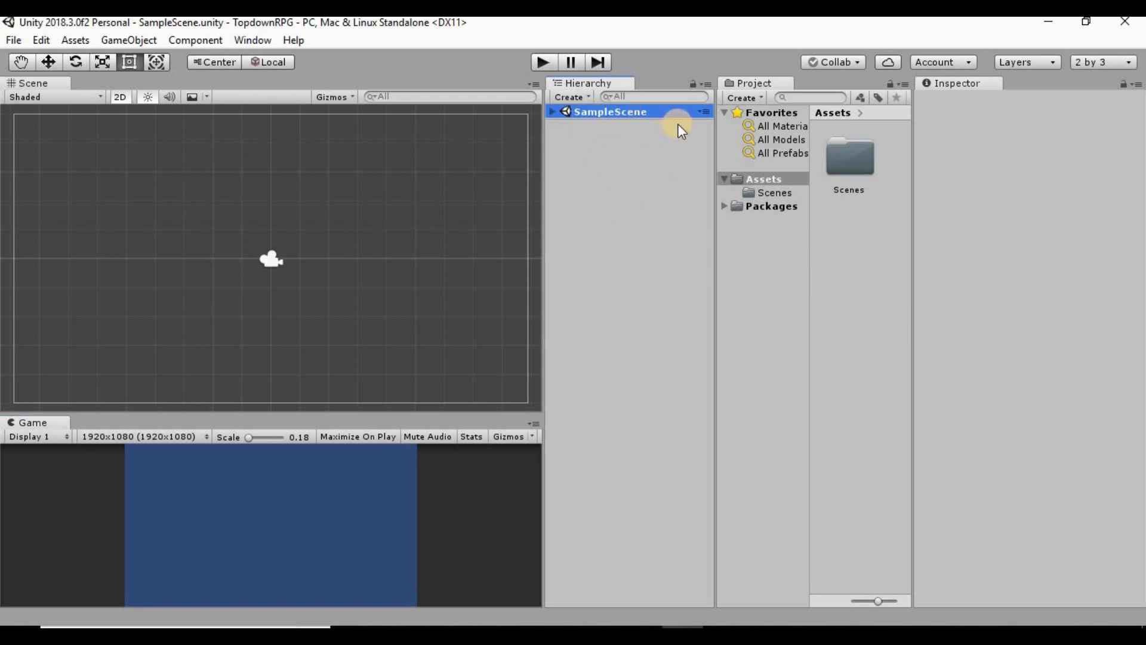
pyautogui.doubleClick(839, 159)
pyautogui.click(849, 190)
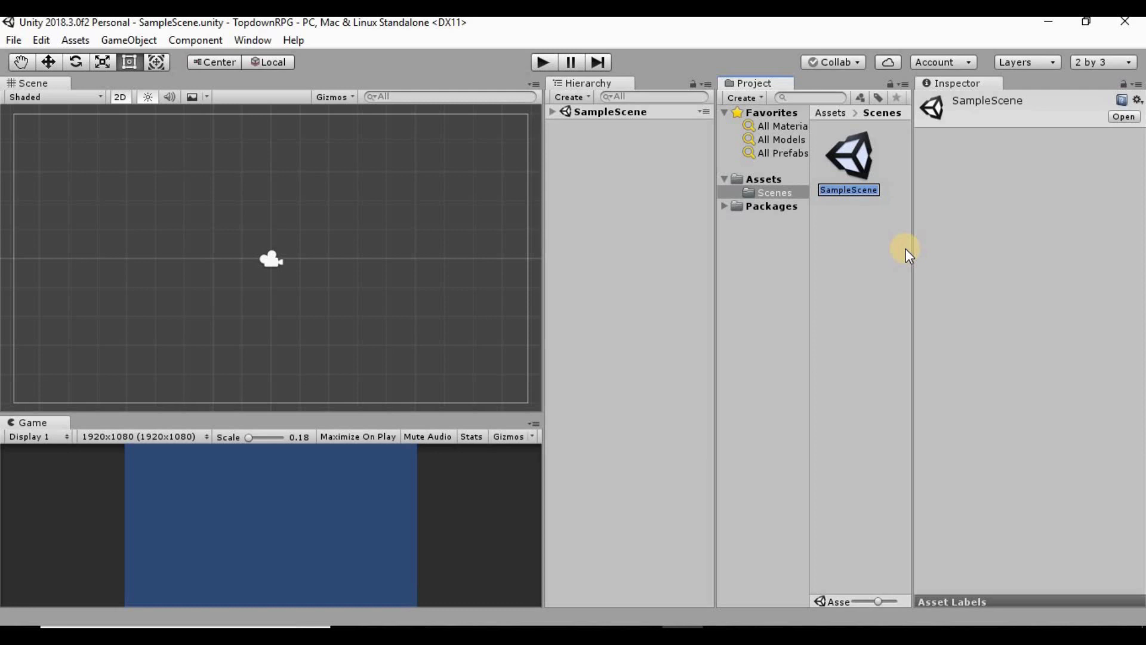
pyautogui.write('Test')
pyautogui.press('Return')
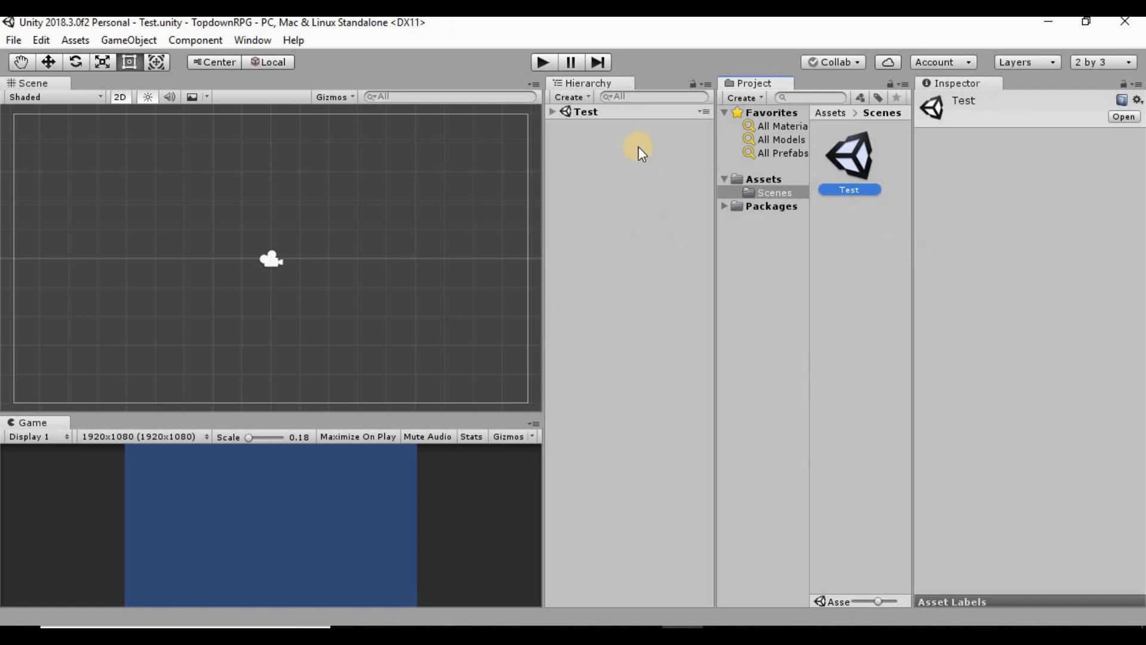
pyautogui.click(595, 115)
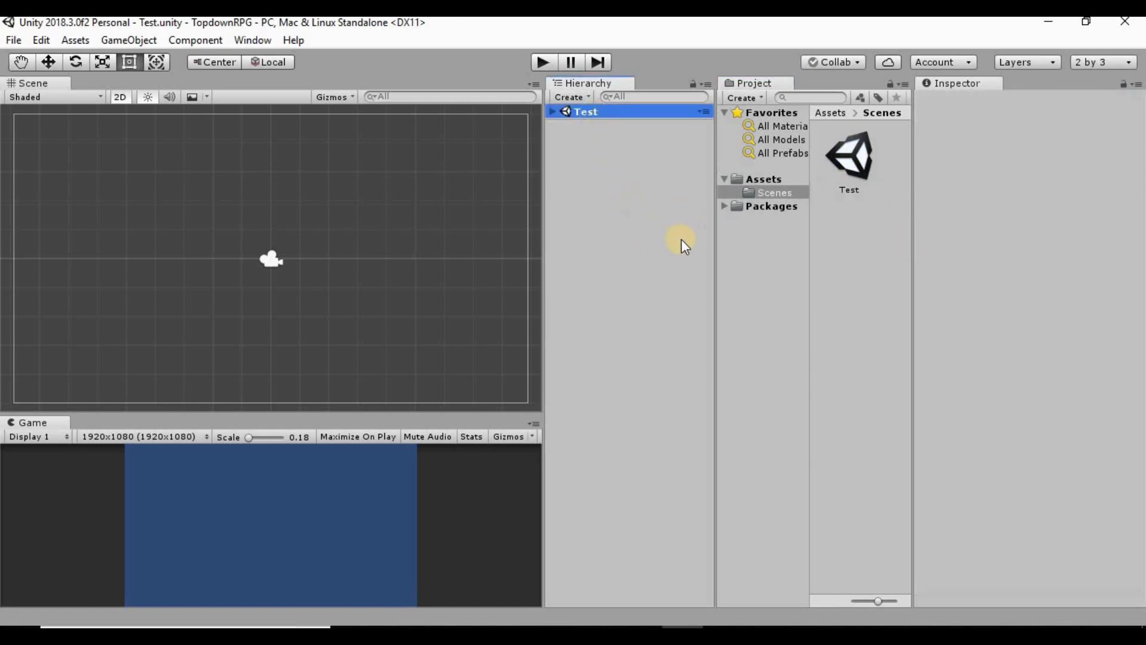
# Step: Create a folder named Scripts directly under Assets
pyautogui.click(757, 179)
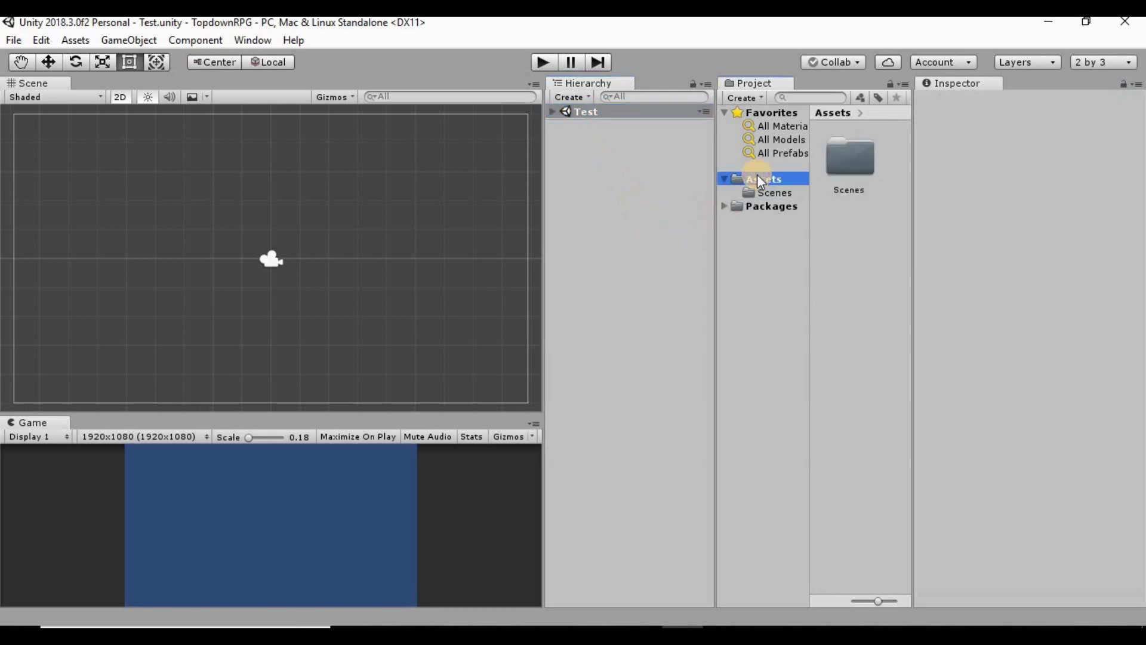
pyautogui.rightClick(843, 231)
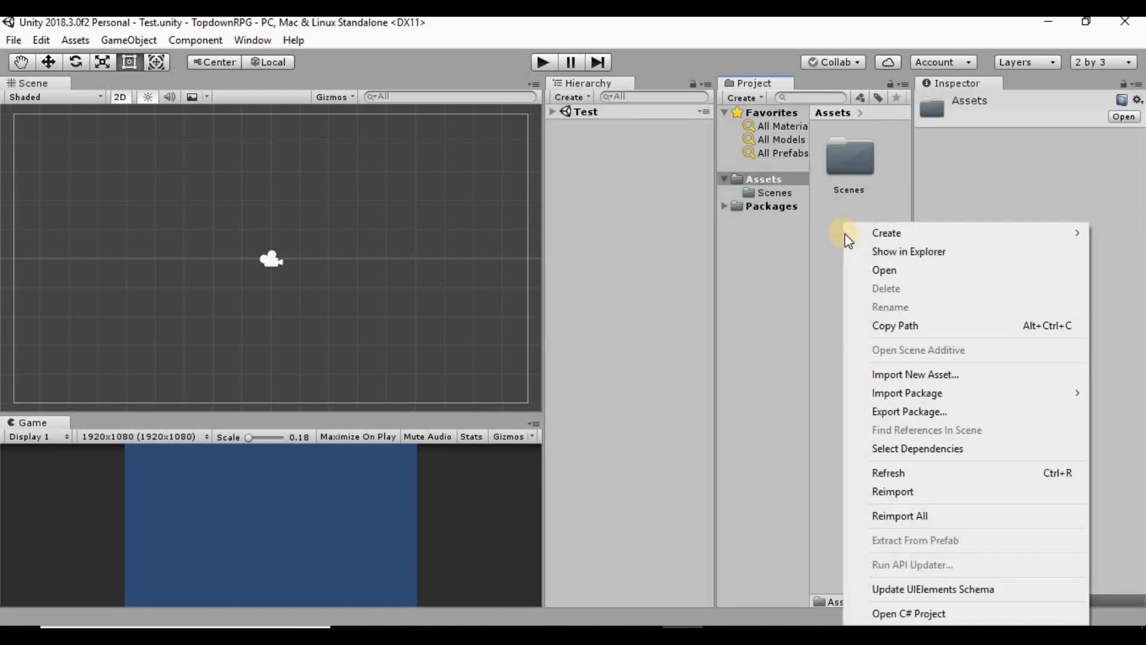
pyautogui.moveTo(883, 232)
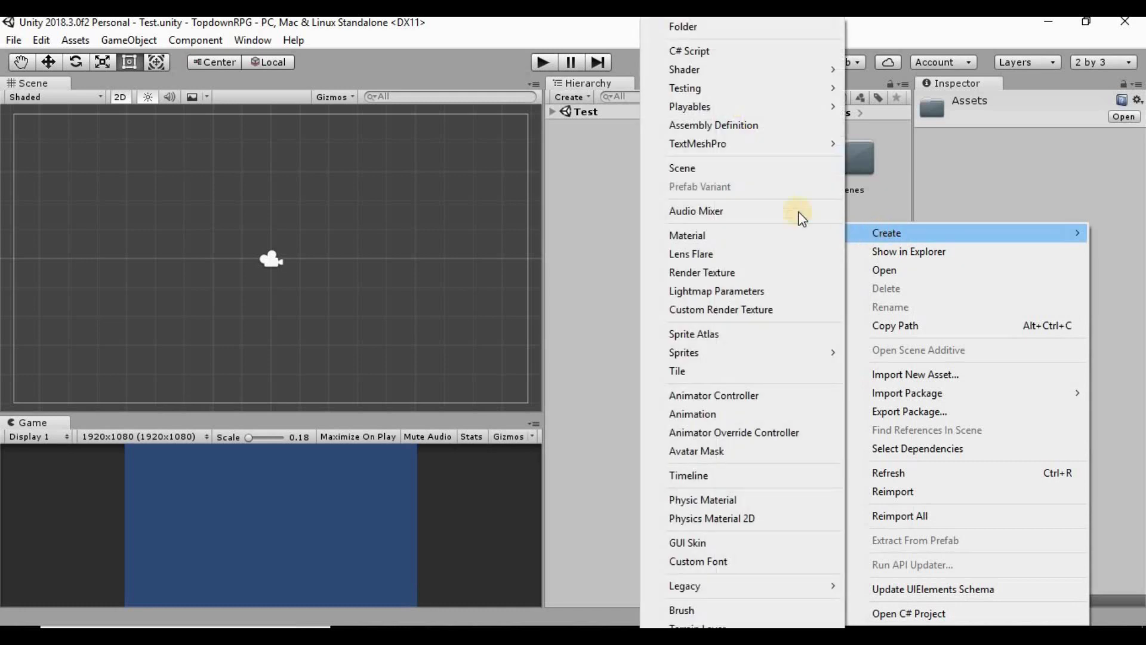
pyautogui.click(771, 27)
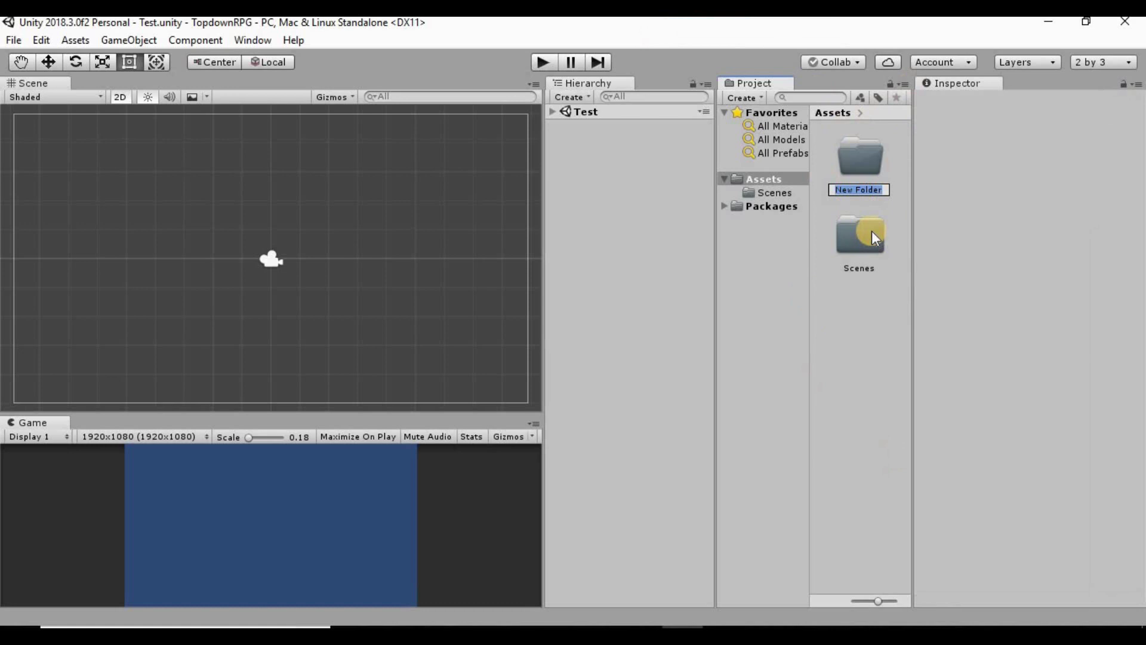
pyautogui.write('Scripts')
pyautogui.press('Return')
# Step: Add an Art folder under Assets beside the Scripts folder
pyautogui.rightClick(882, 353)
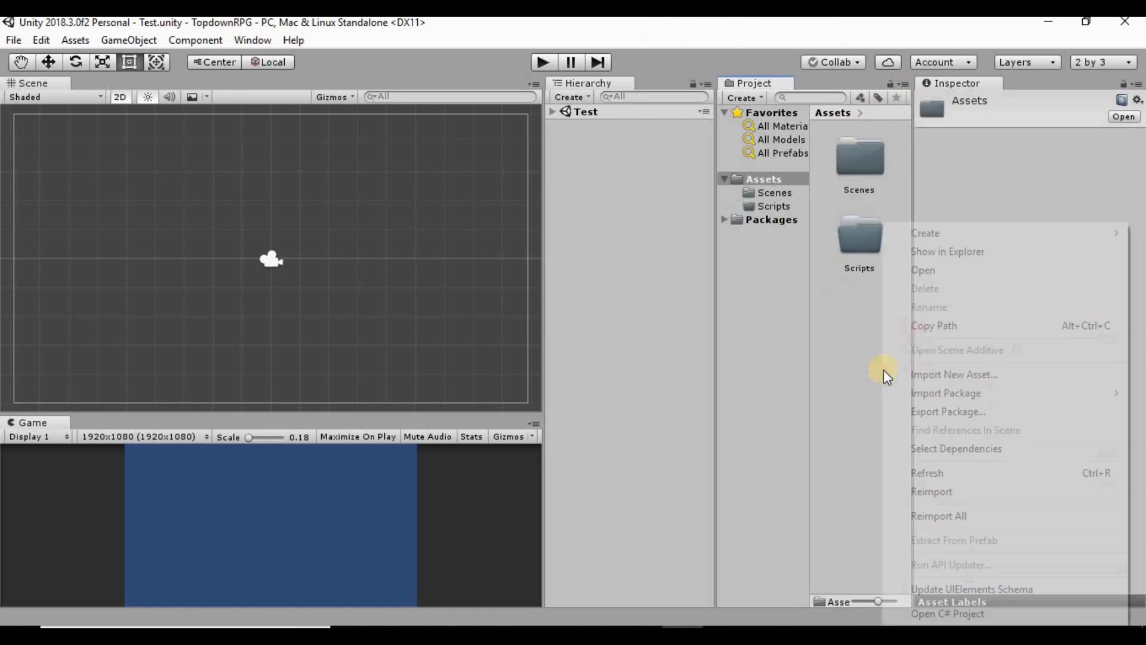
pyautogui.moveTo(953, 238)
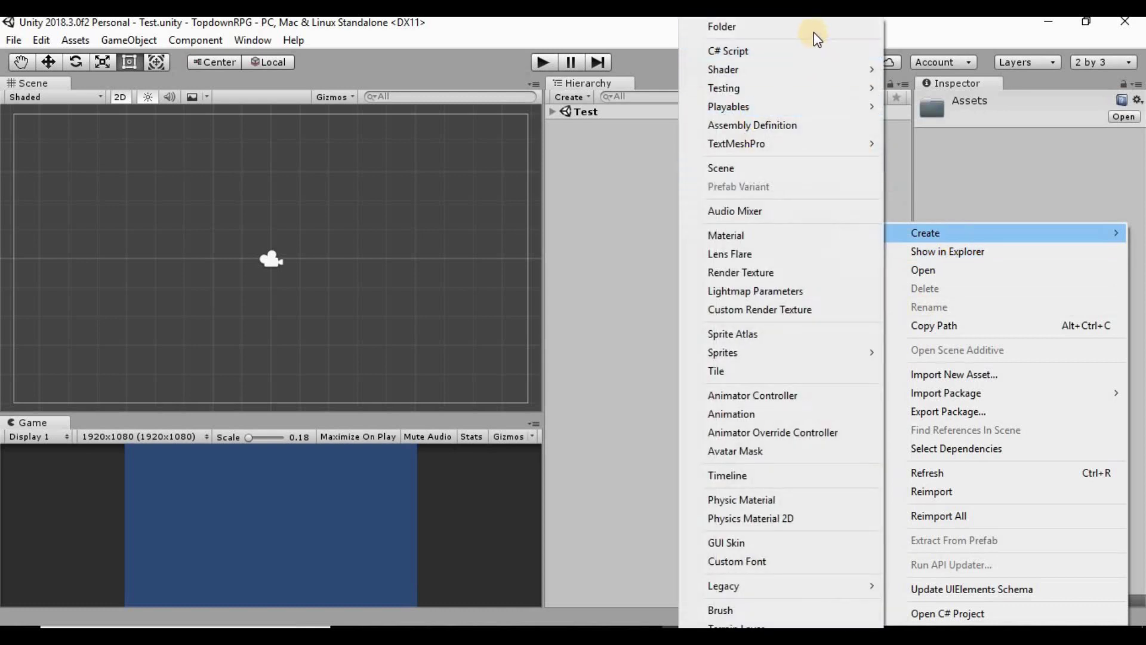
pyautogui.click(814, 28)
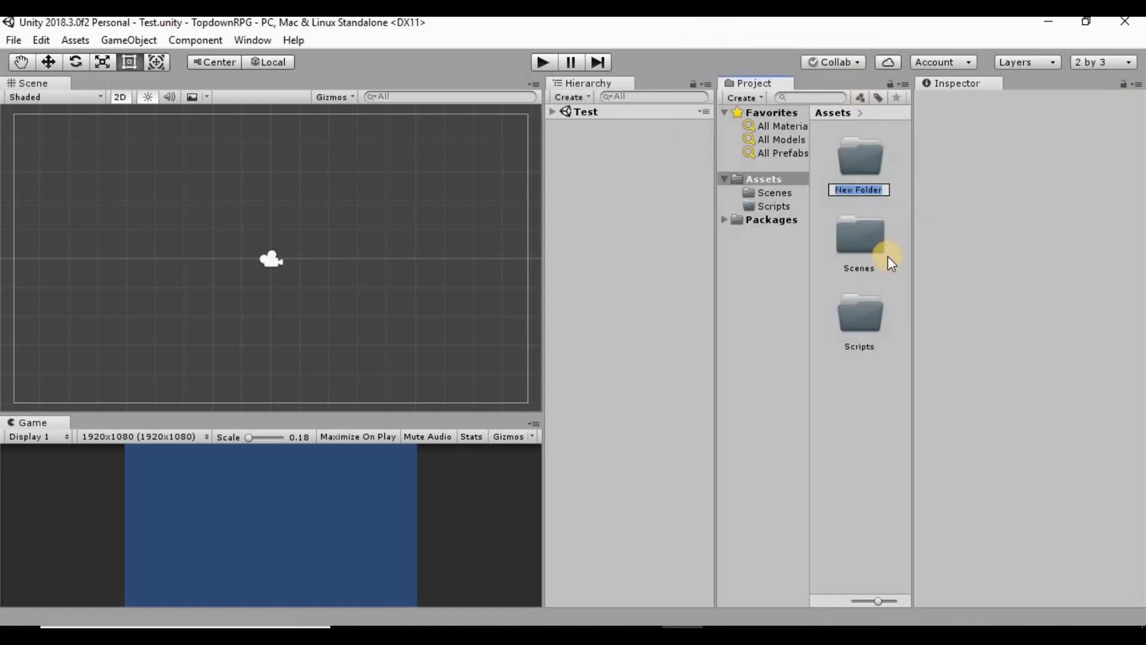
pyautogui.write('Art')
pyautogui.press('Return')
# Step: Add an Animations folder under Assets
pyautogui.rightClick(843, 410)
pyautogui.moveTo(899, 233)
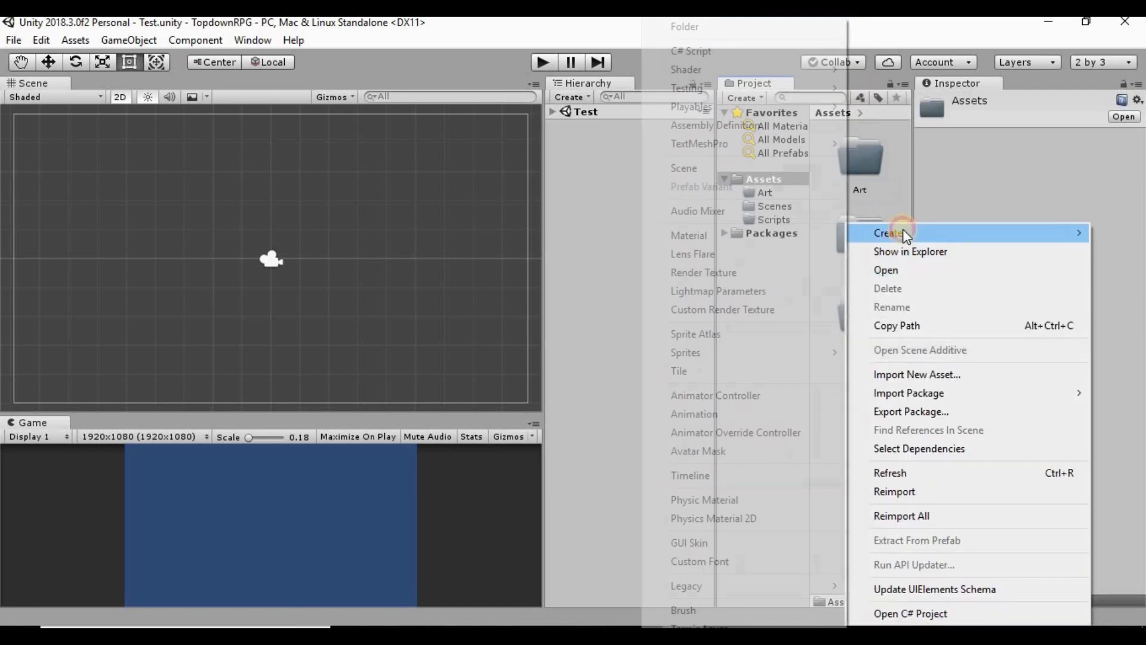
pyautogui.click(819, 48)
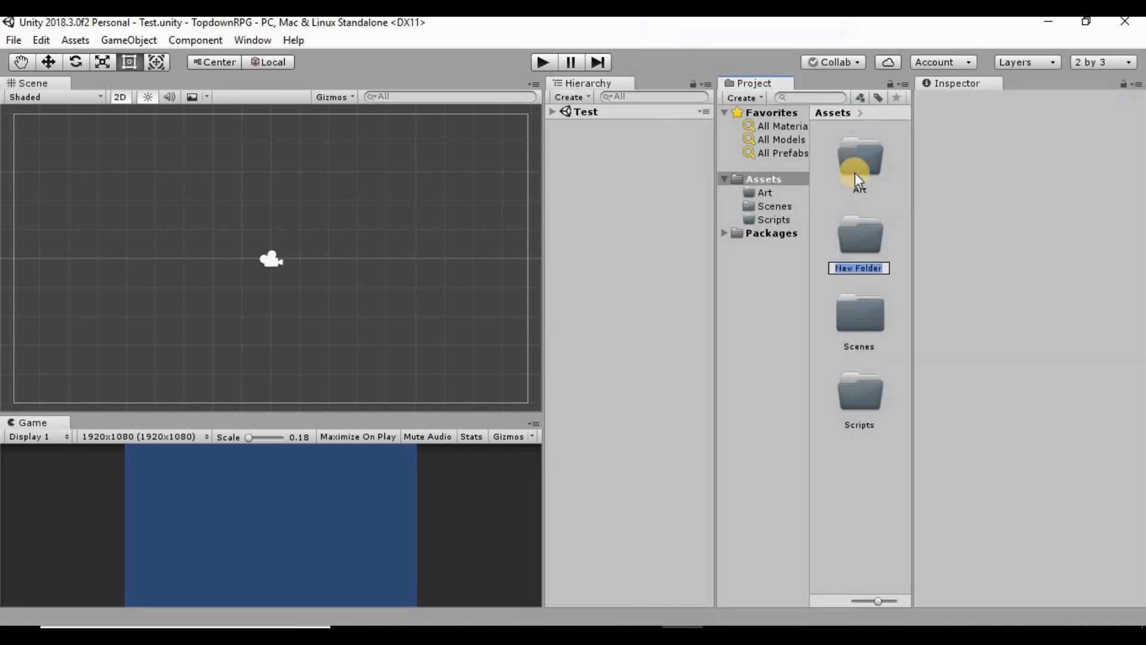
pyautogui.write('Animations')
pyautogui.press('Return')
# Step: Add a Prefabs folder under Assets
pyautogui.rightClick(861, 451)
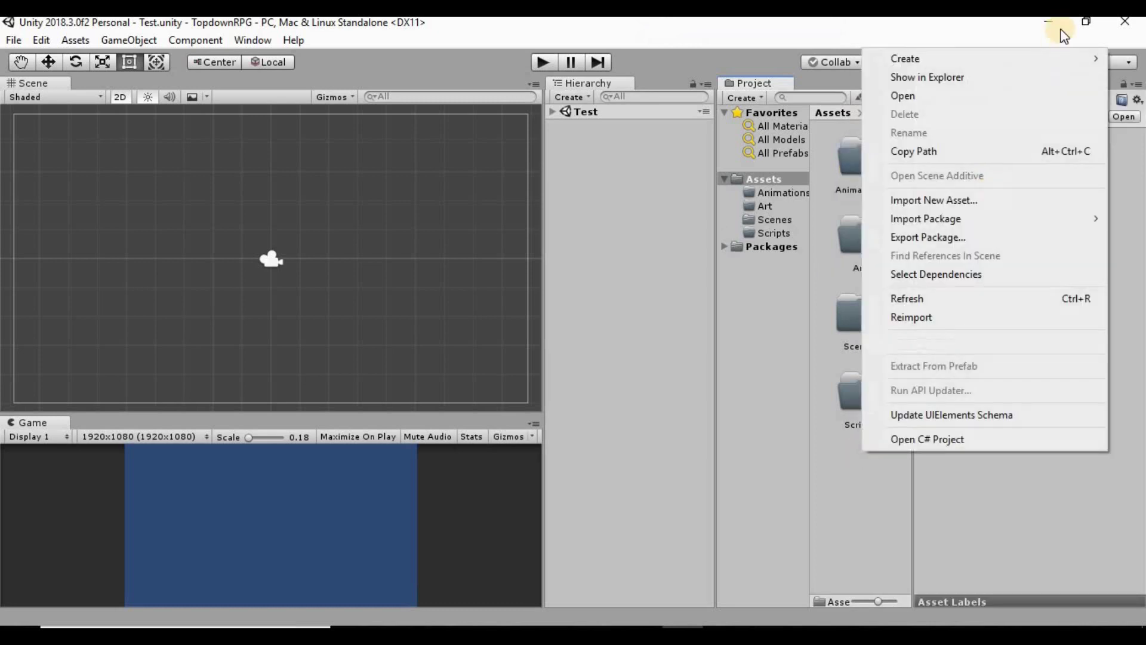
pyautogui.moveTo(1036, 66)
pyautogui.click(790, 33)
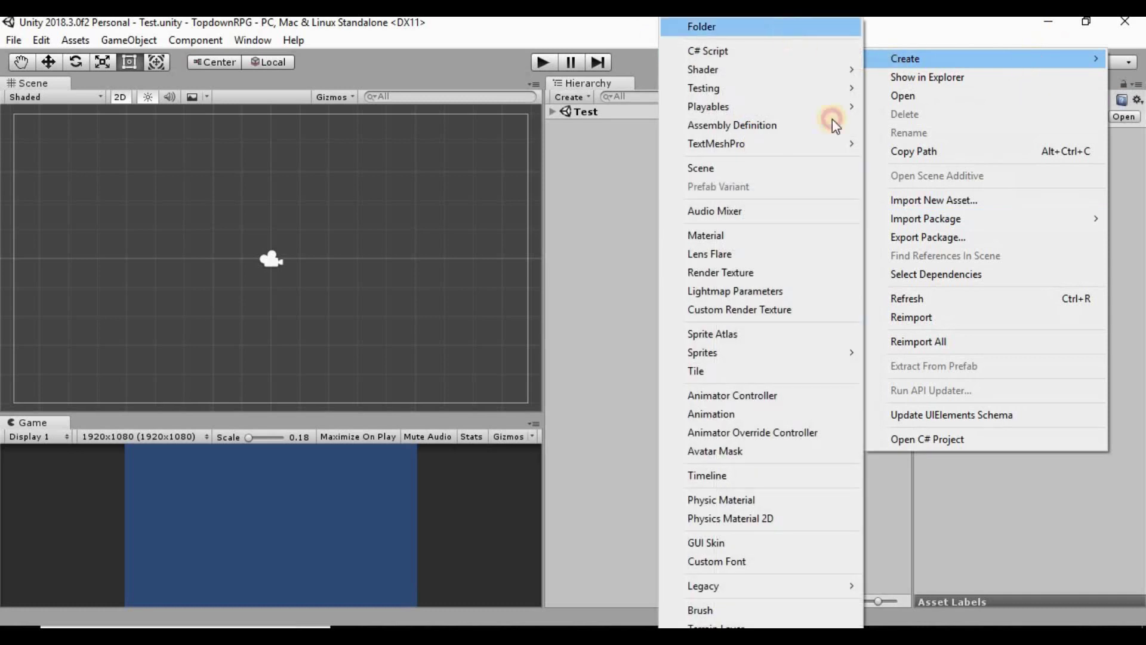
pyautogui.write('Pre')
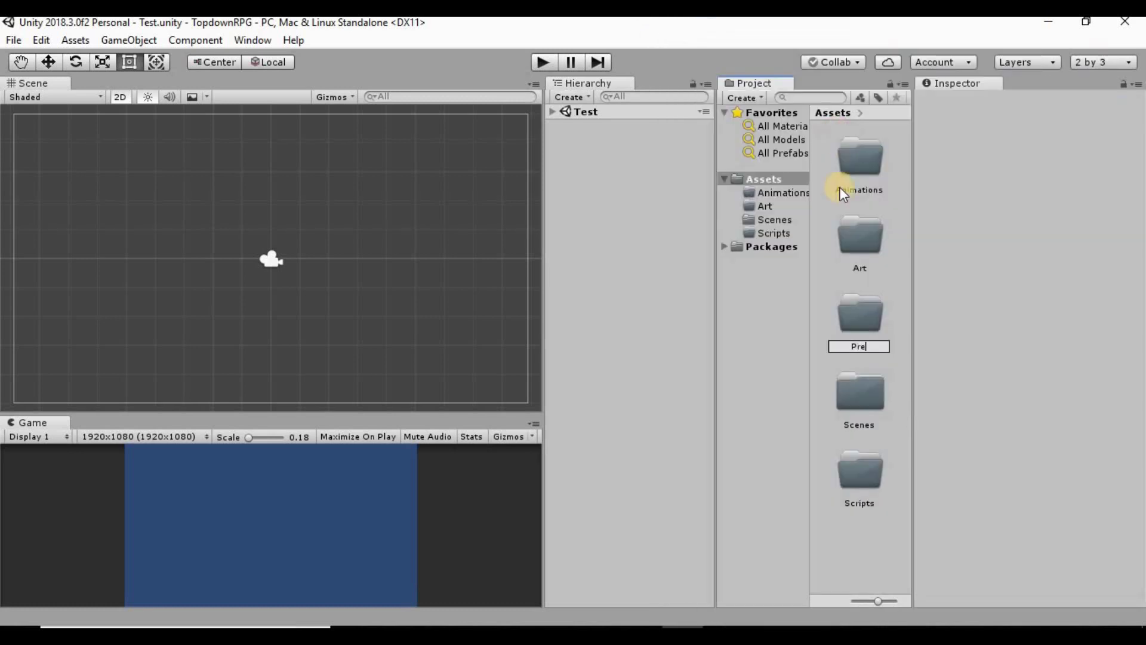
pyautogui.write('fabs')
pyautogui.press('Return')
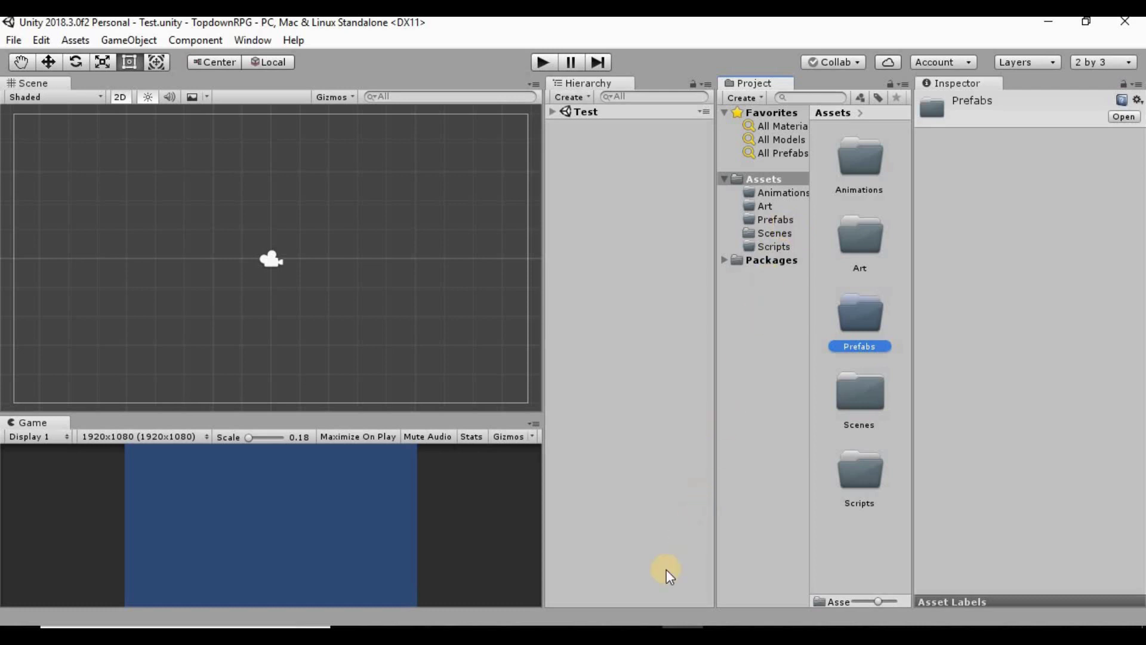
# Step: Switch to File Explorer and import the downloaded TopDownCharacter folder into the project's Art folder
pyautogui.click(477, 634)
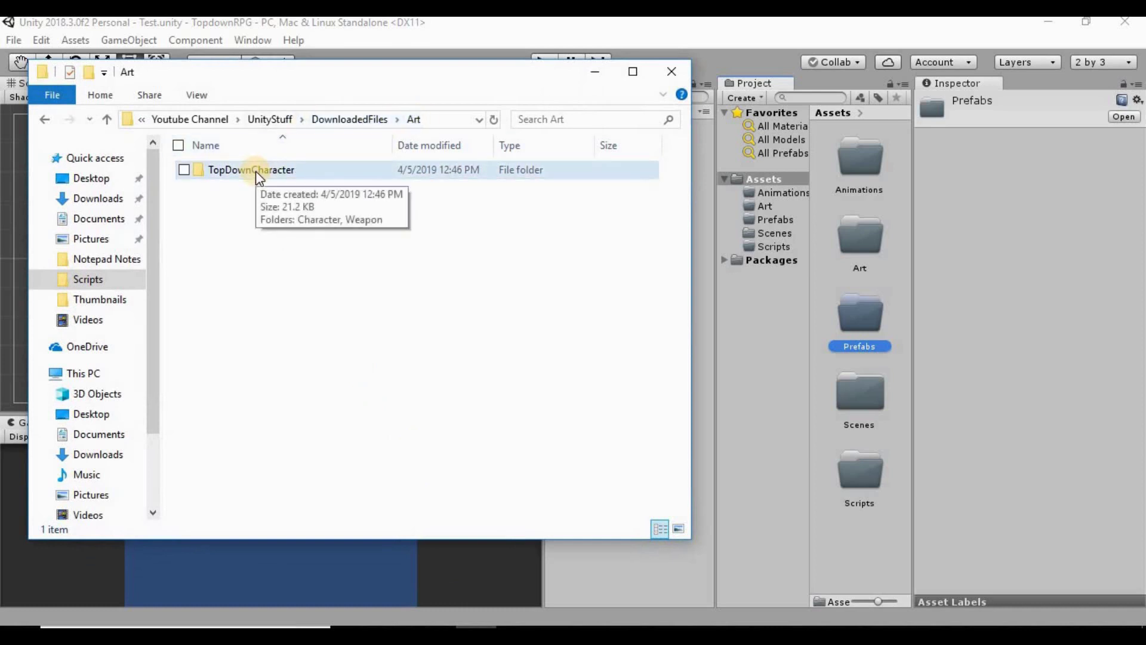
pyautogui.moveTo(255, 171); pyautogui.dragTo(857, 236)
pyautogui.click(679, 33)
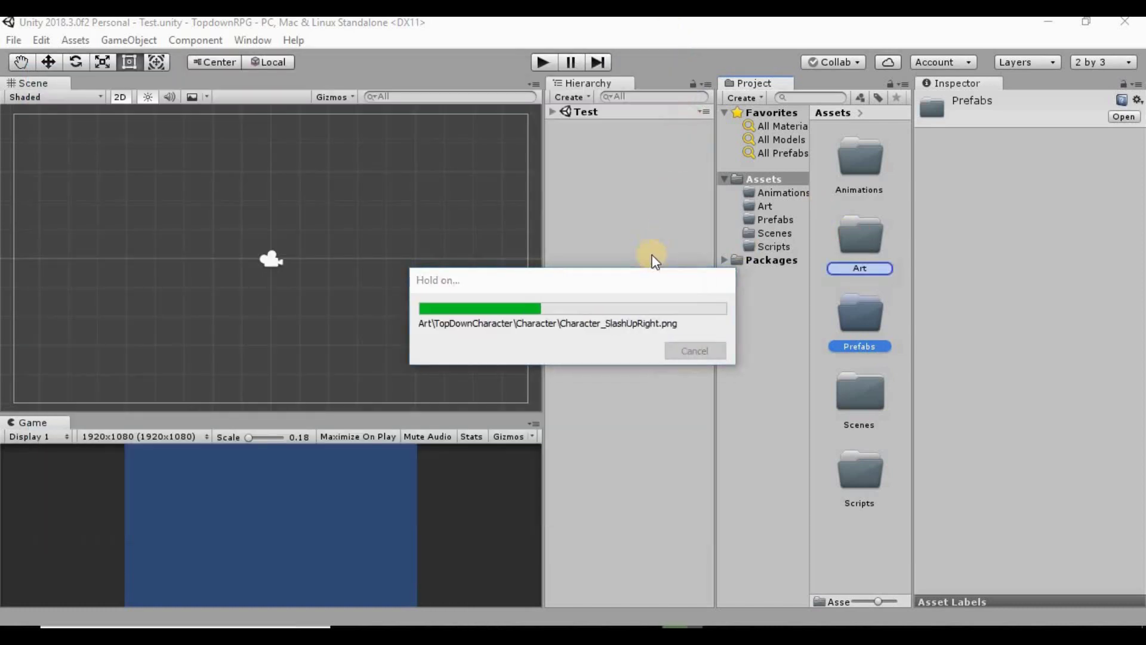
# Step: Browse the imported TopDownCharacter folder inside Art, including its Character subfolder
pyautogui.doubleClick(876, 231)
pyautogui.doubleClick(852, 154)
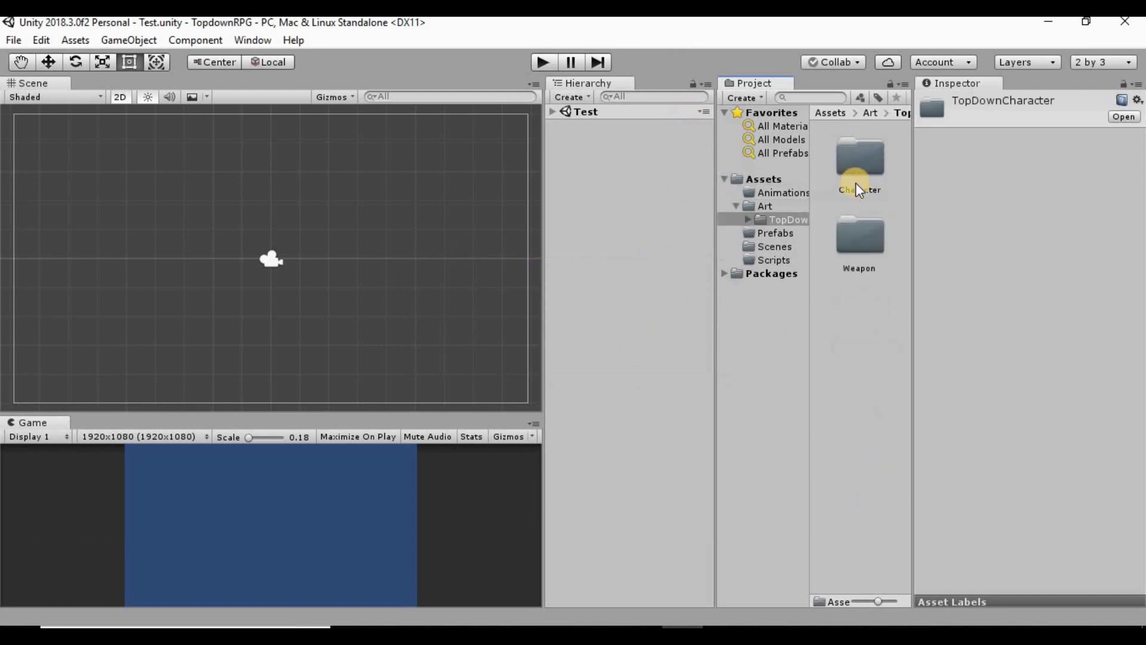
pyautogui.doubleClick(861, 170)
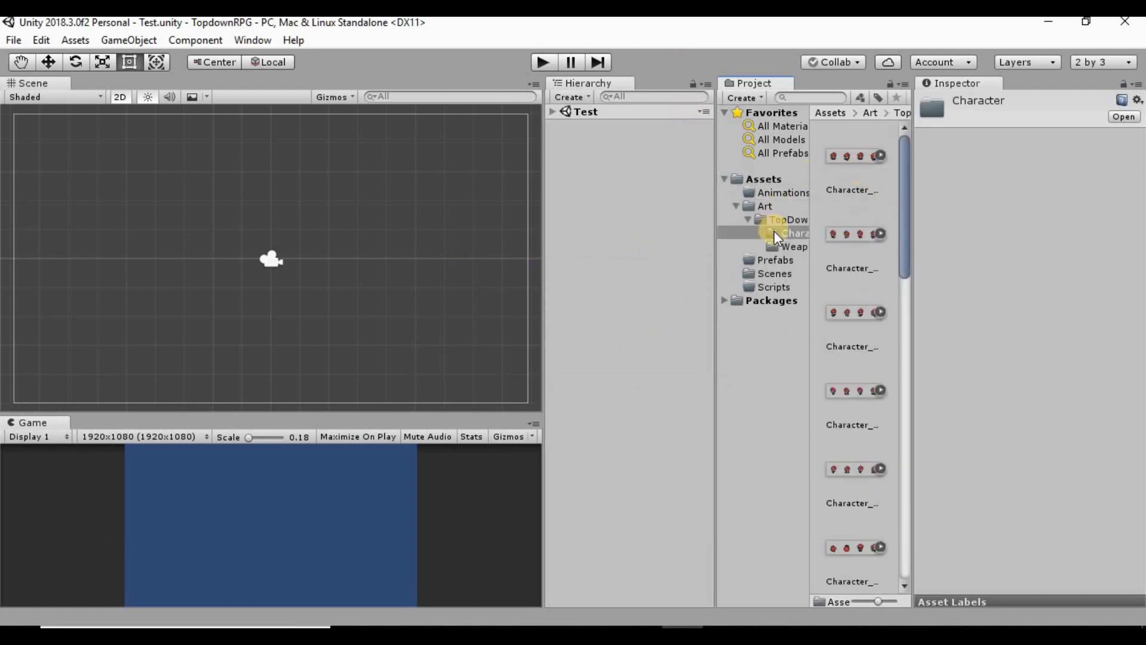
pyautogui.click(790, 213)
pyautogui.click(776, 206)
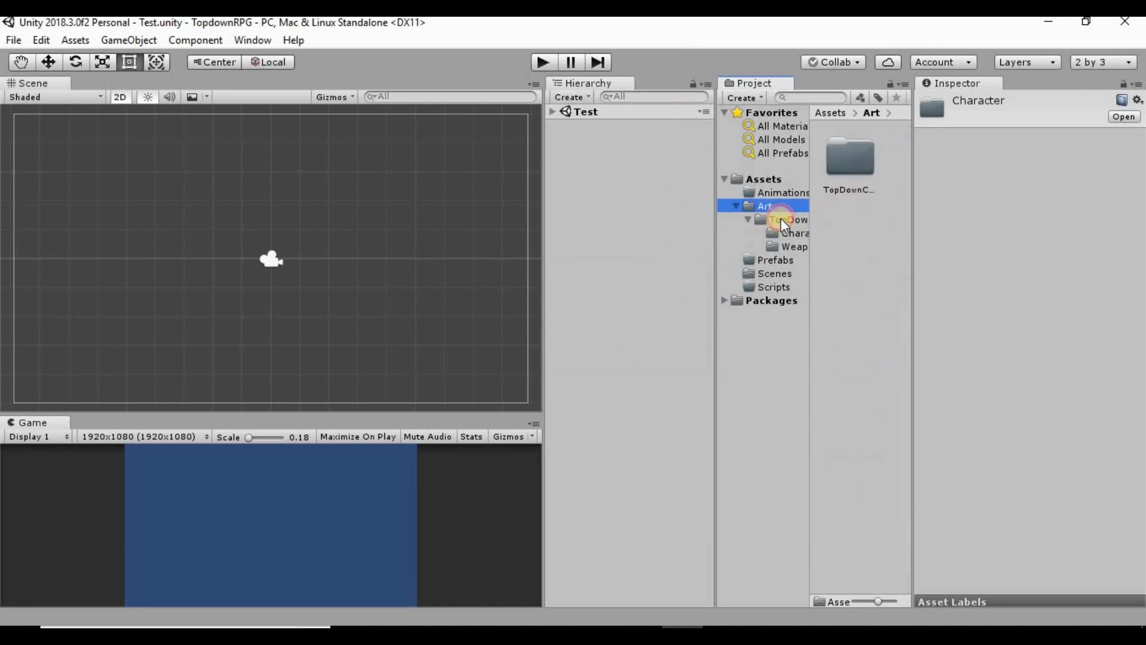
pyautogui.click(852, 158)
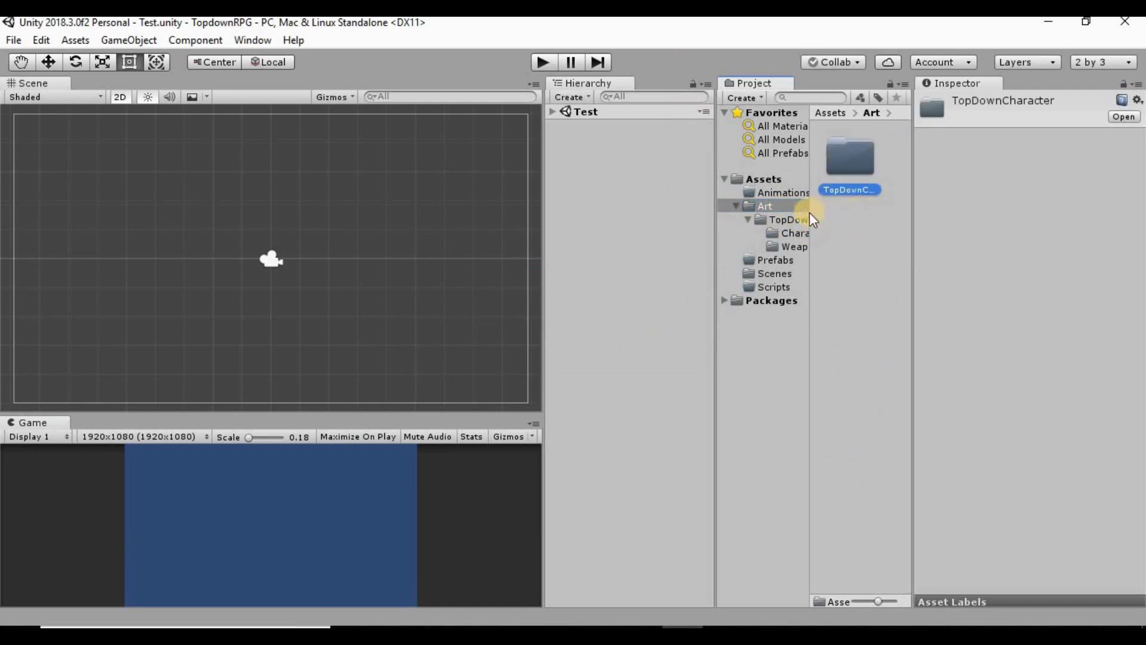
pyautogui.doubleClick(861, 171)
pyautogui.click(862, 171)
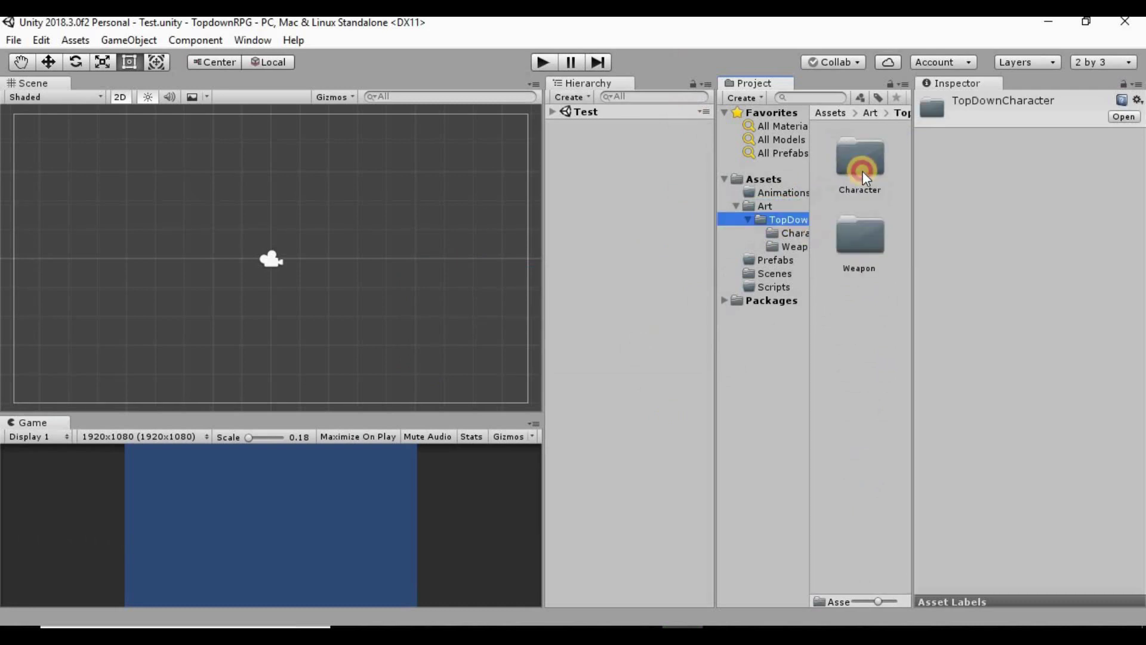
# Step: Examine the sword sprites in the Weapon folder and go back to the Character folder's sprites
pyautogui.click(863, 240)
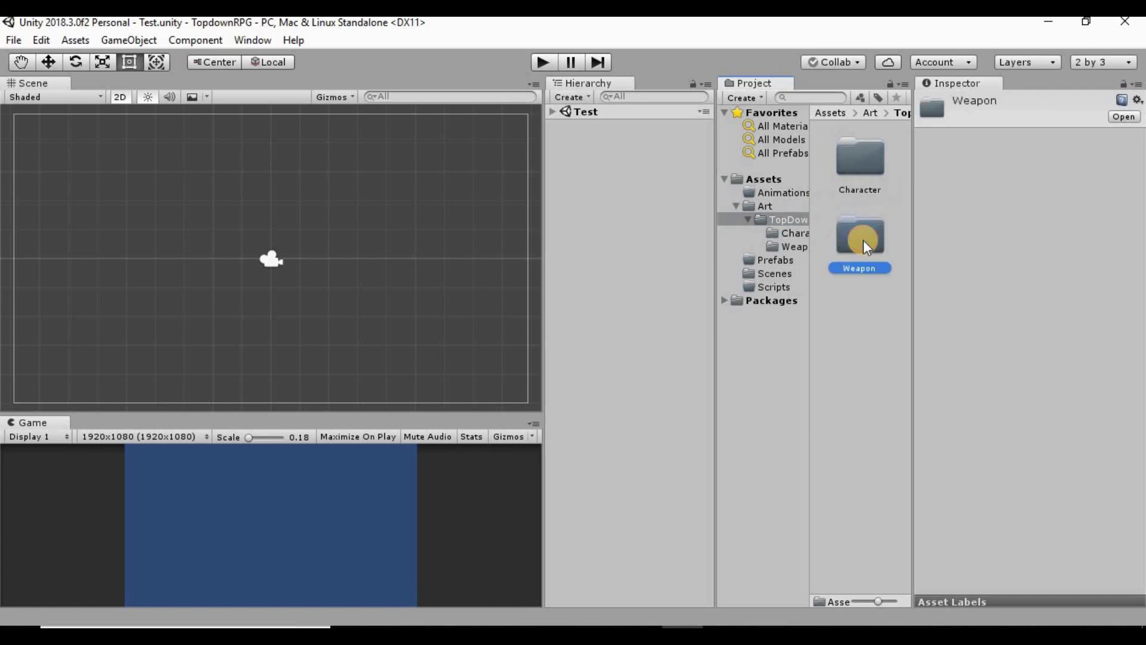
pyautogui.doubleClick(864, 240)
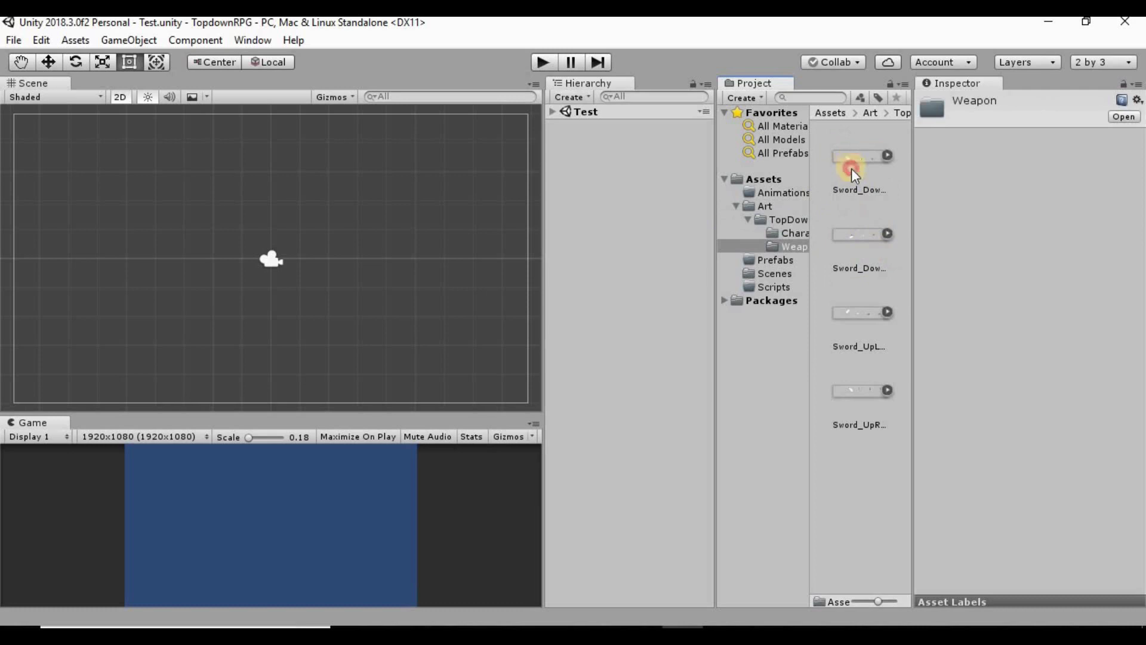
pyautogui.click(852, 168)
pyautogui.click(865, 267)
pyautogui.click(870, 336)
pyautogui.click(876, 397)
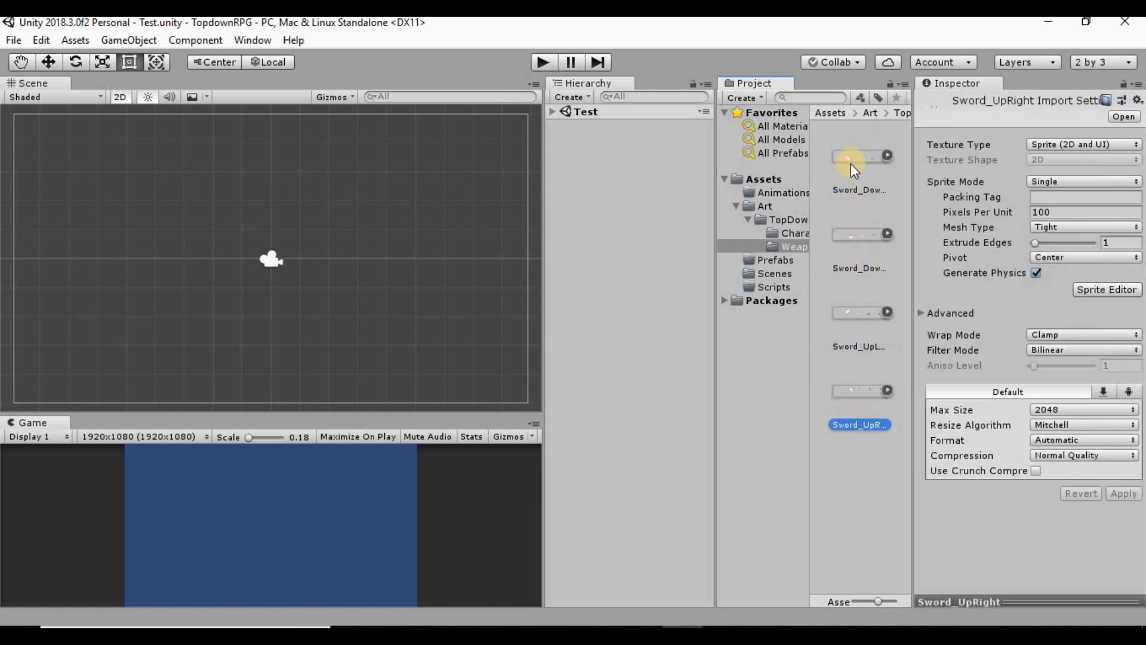
pyautogui.click(802, 234)
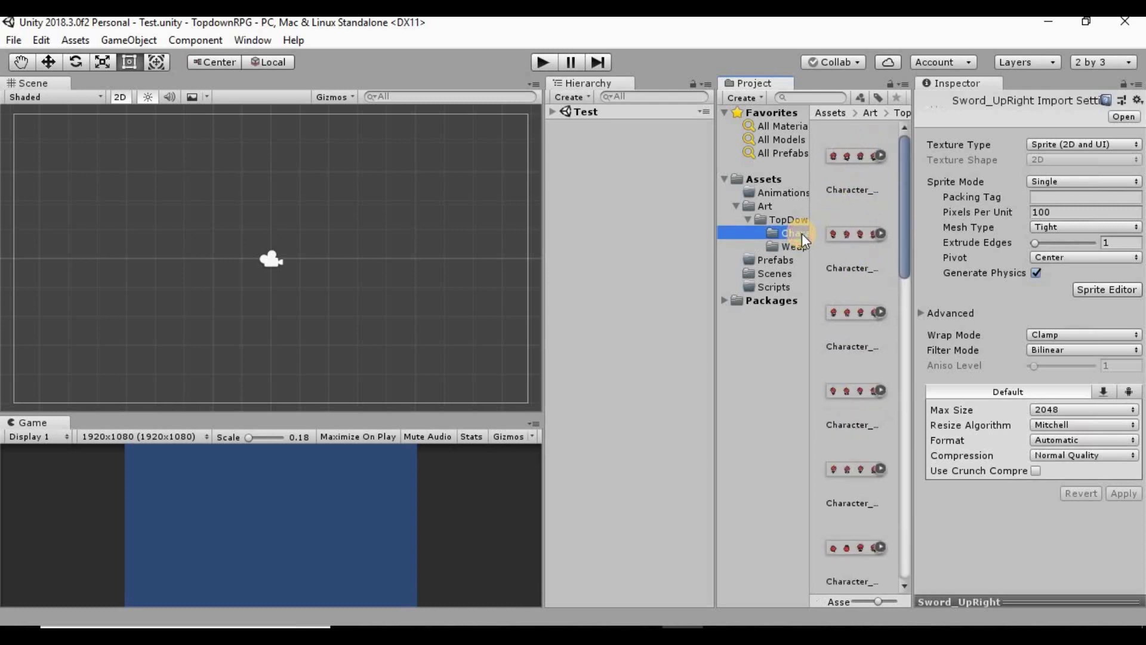
# Step: Widen the Project panel and enlarge the asset thumbnails of the Character folder's sprites
pyautogui.scroll(-5, 873, 176)
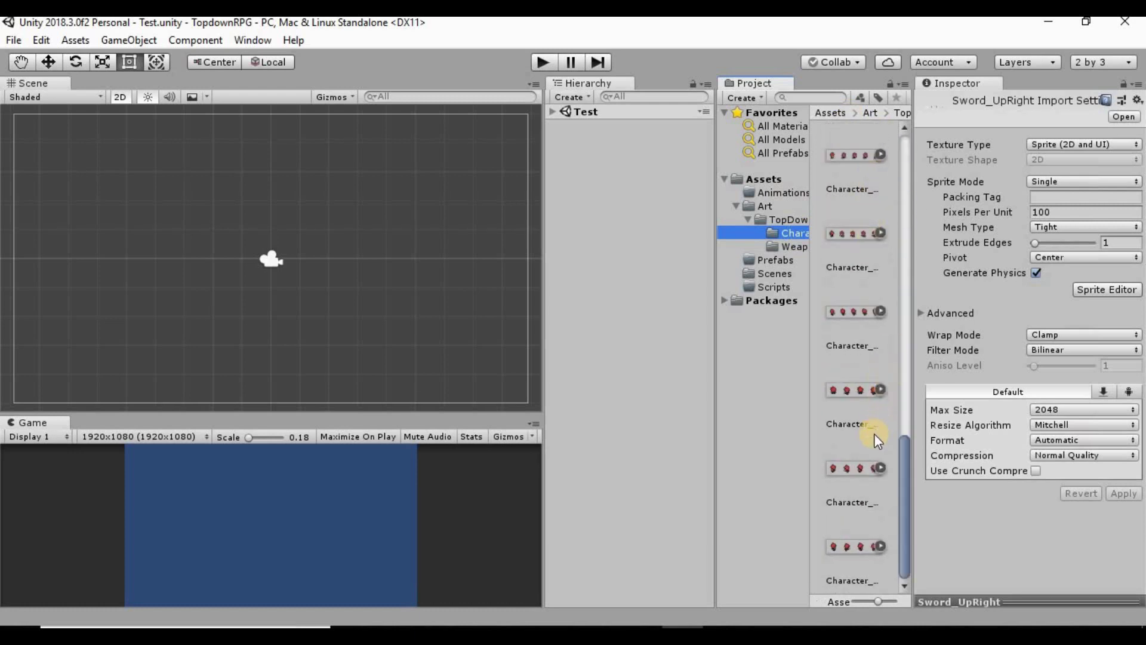
pyautogui.scroll(5, 874, 434)
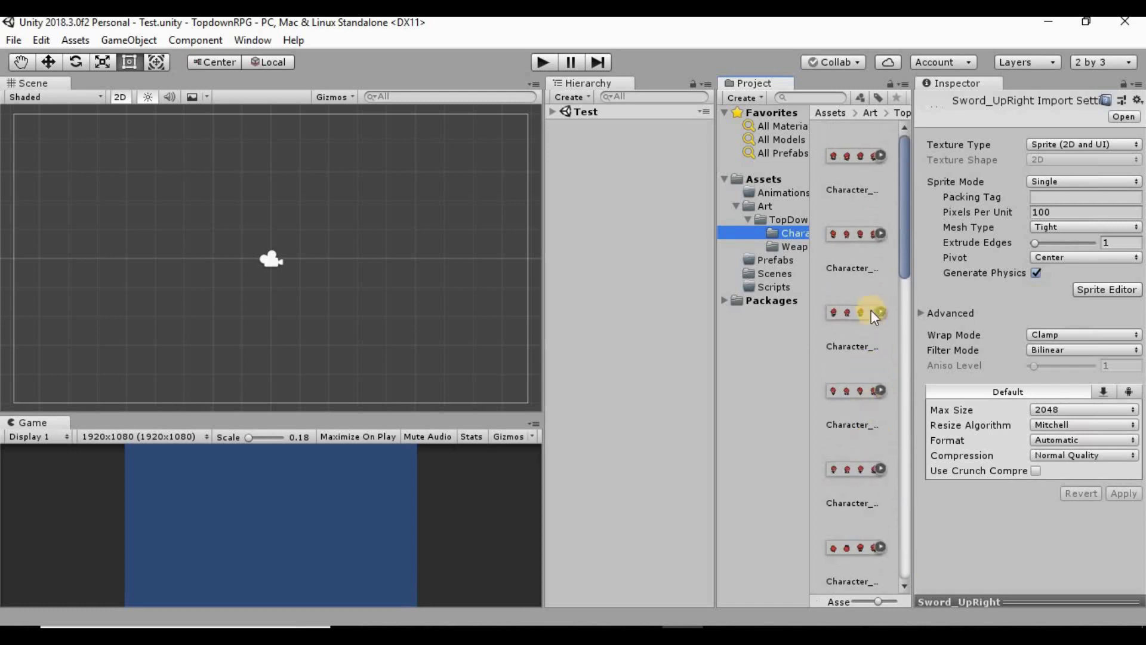
pyautogui.scroll(-5, 849, 201)
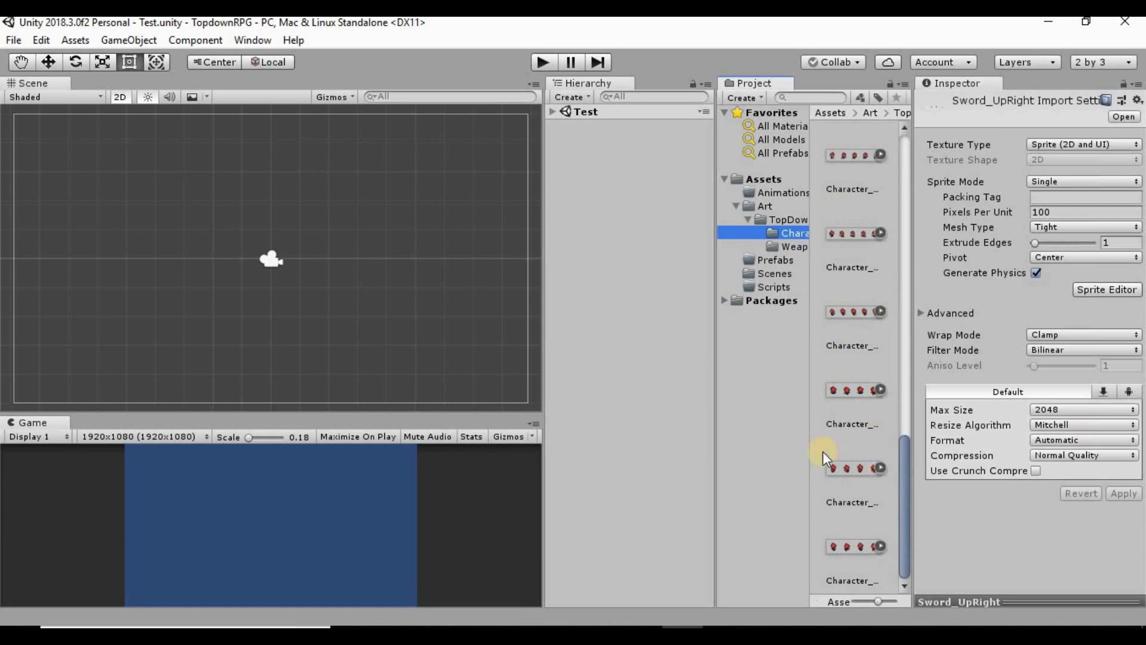
pyautogui.moveTo(724, 359); pyautogui.dragTo(682, 358)
pyautogui.click(826, 319)
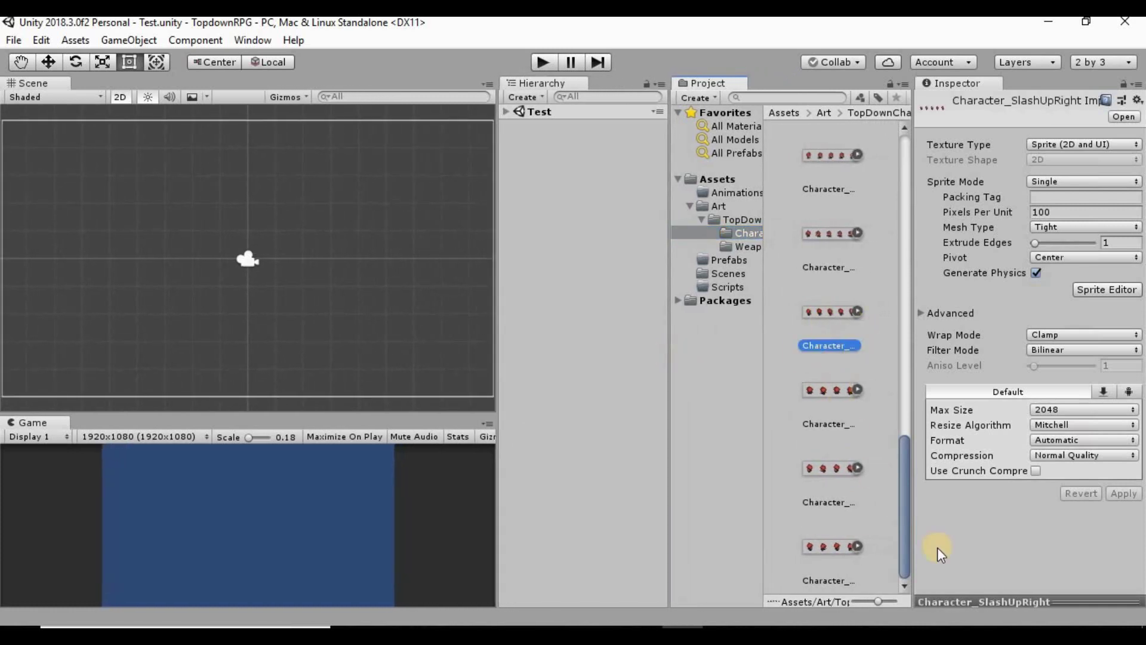
pyautogui.moveTo(881, 600); pyautogui.dragTo(896, 610)
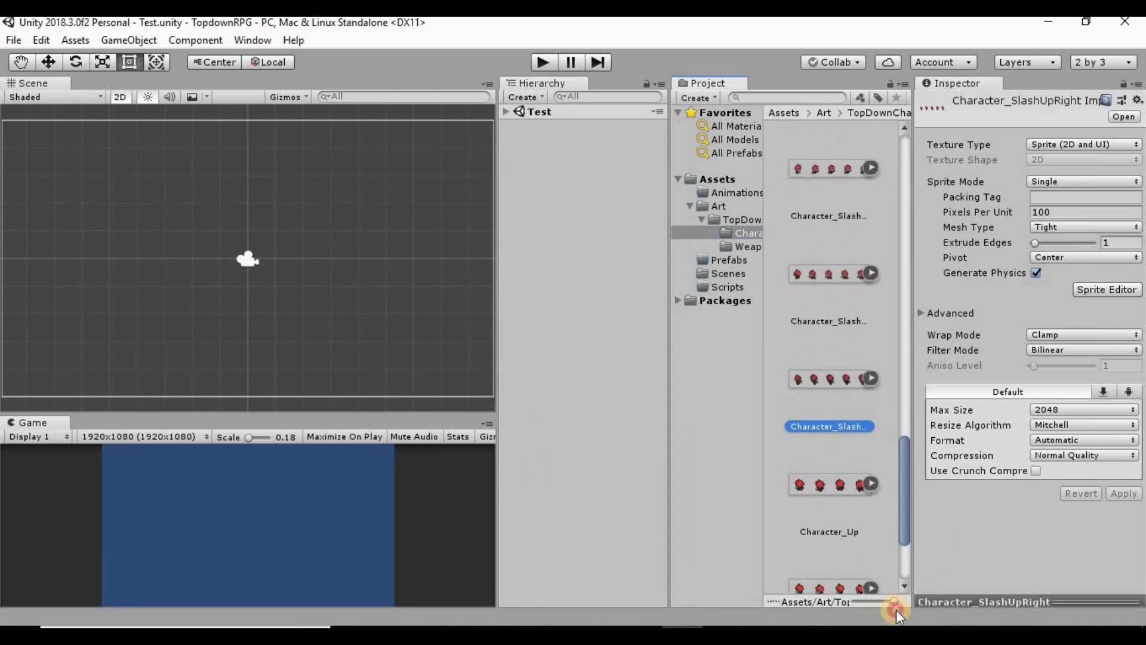
# Step: Examine the walking sprite sheets in the Character folder, from Character_Down through Character_DownLeft and Character_DownRight to Character_Left
pyautogui.scroll(10, 841, 429)
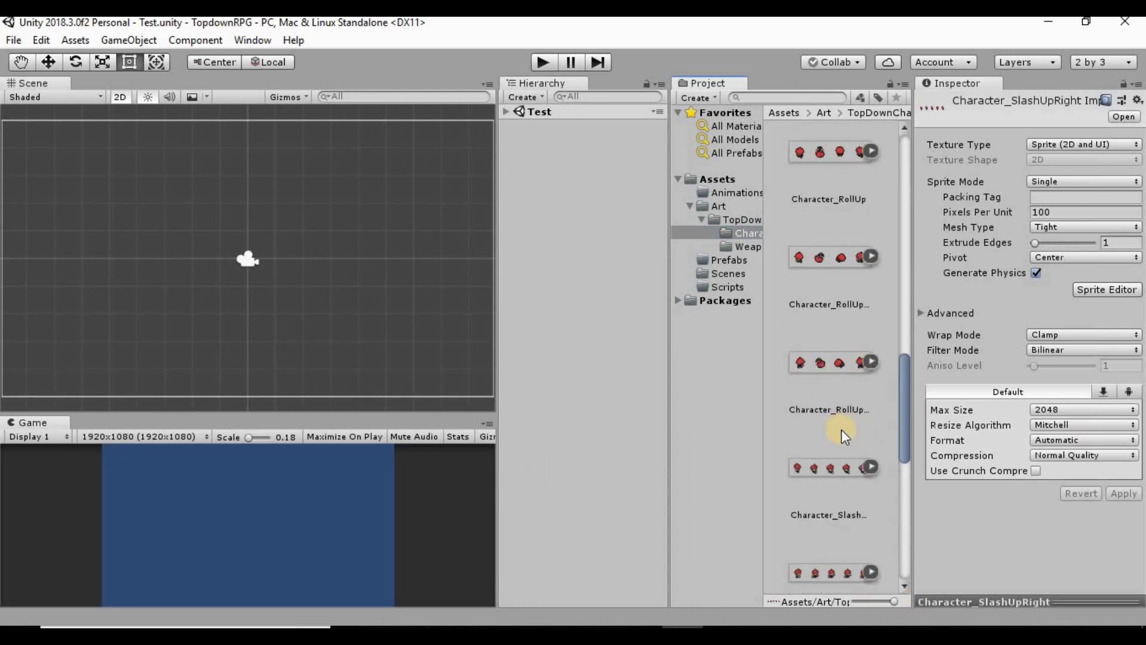
pyautogui.scroll(8, 841, 429)
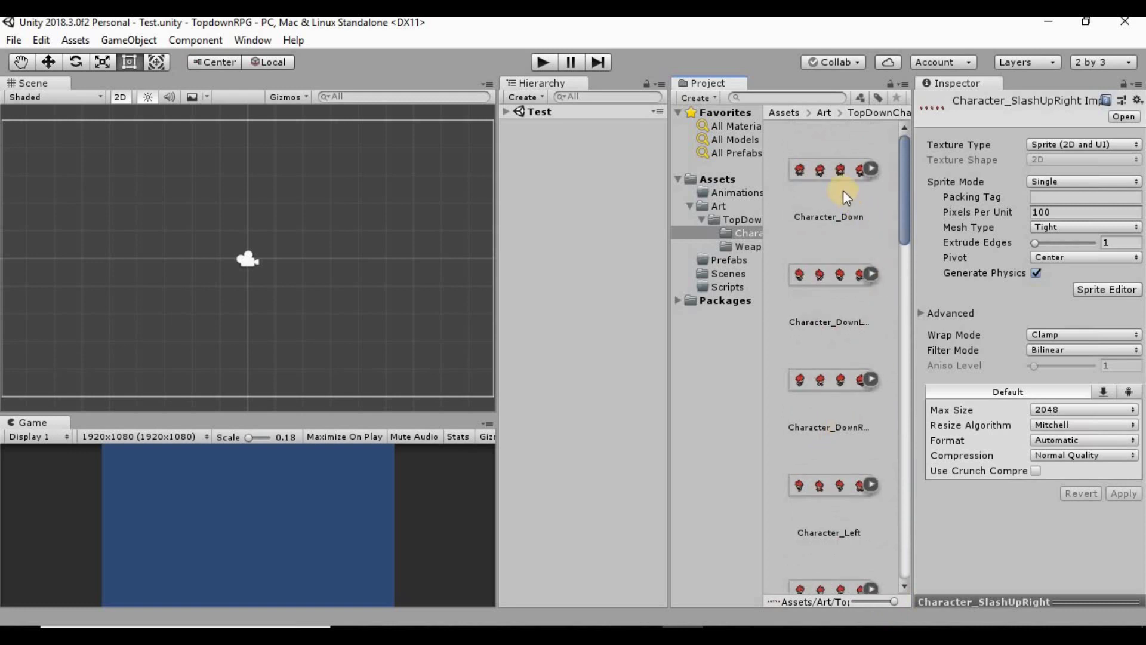
pyautogui.click(843, 190)
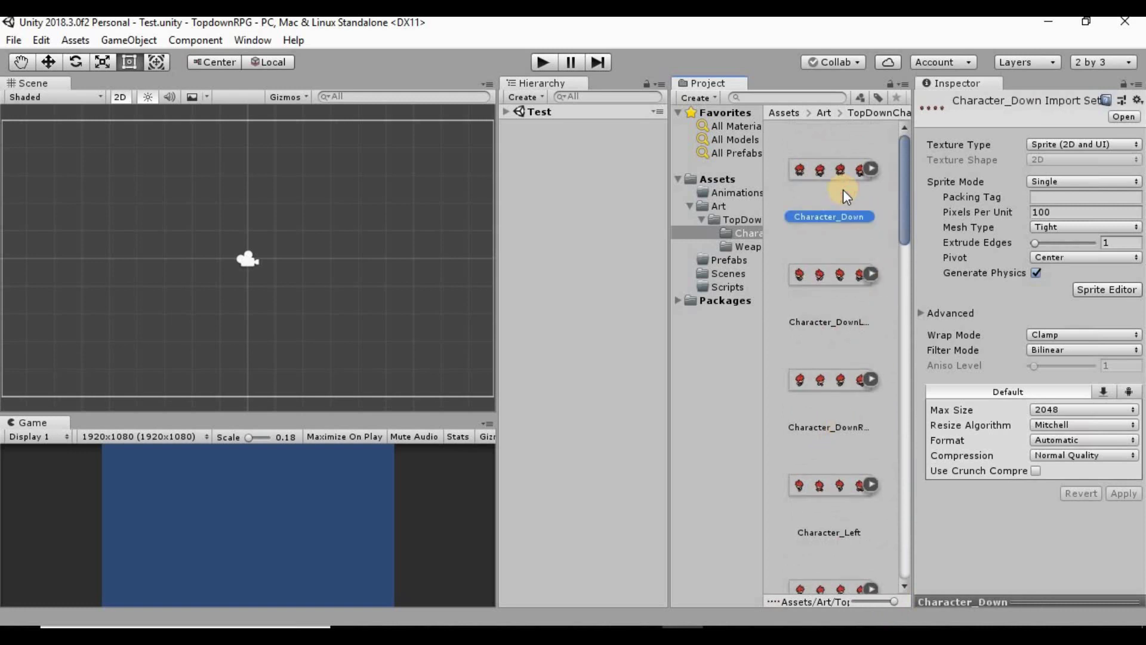
pyautogui.click(833, 314)
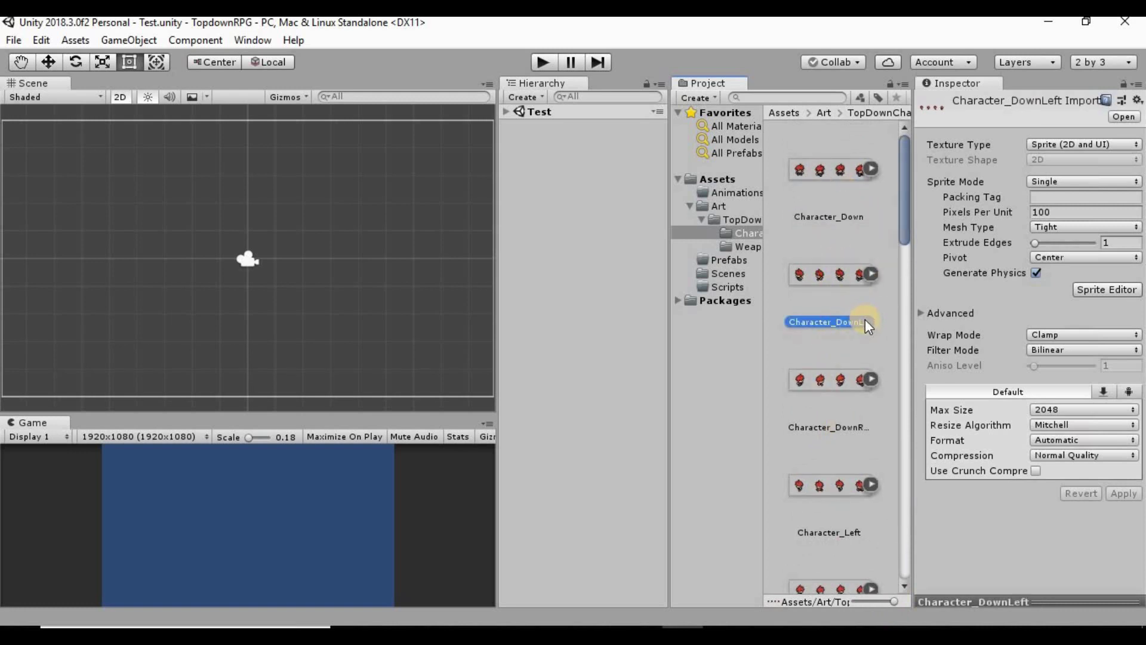
pyautogui.click(832, 393)
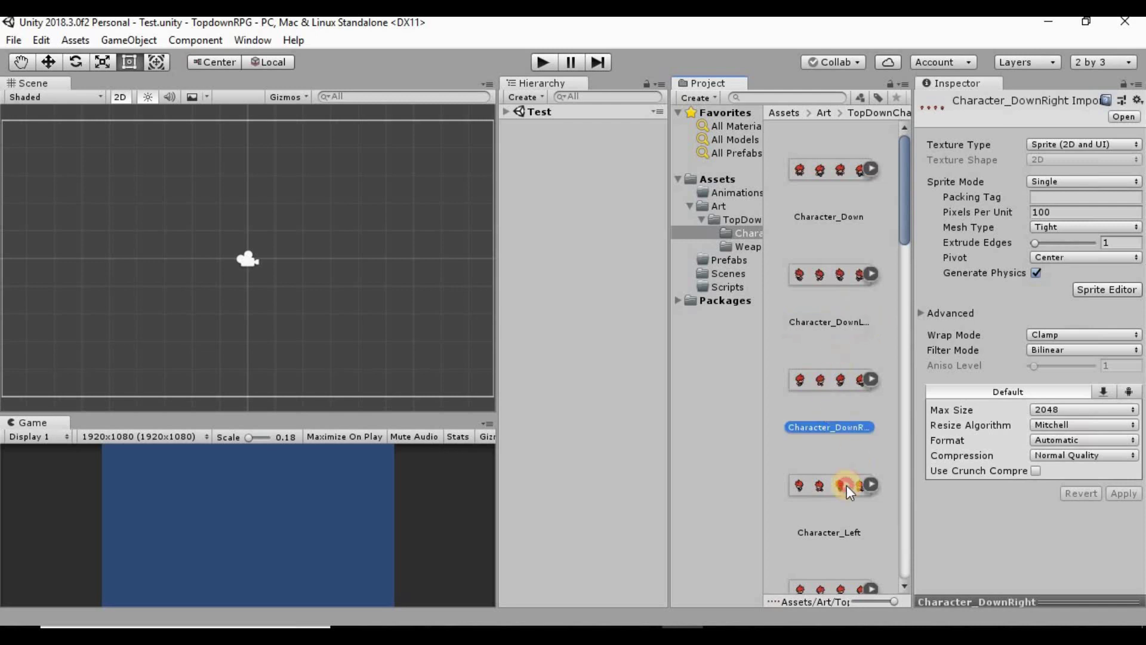
pyautogui.click(847, 485)
pyautogui.scroll(-3, 872, 481)
pyautogui.scroll(2, 866, 466)
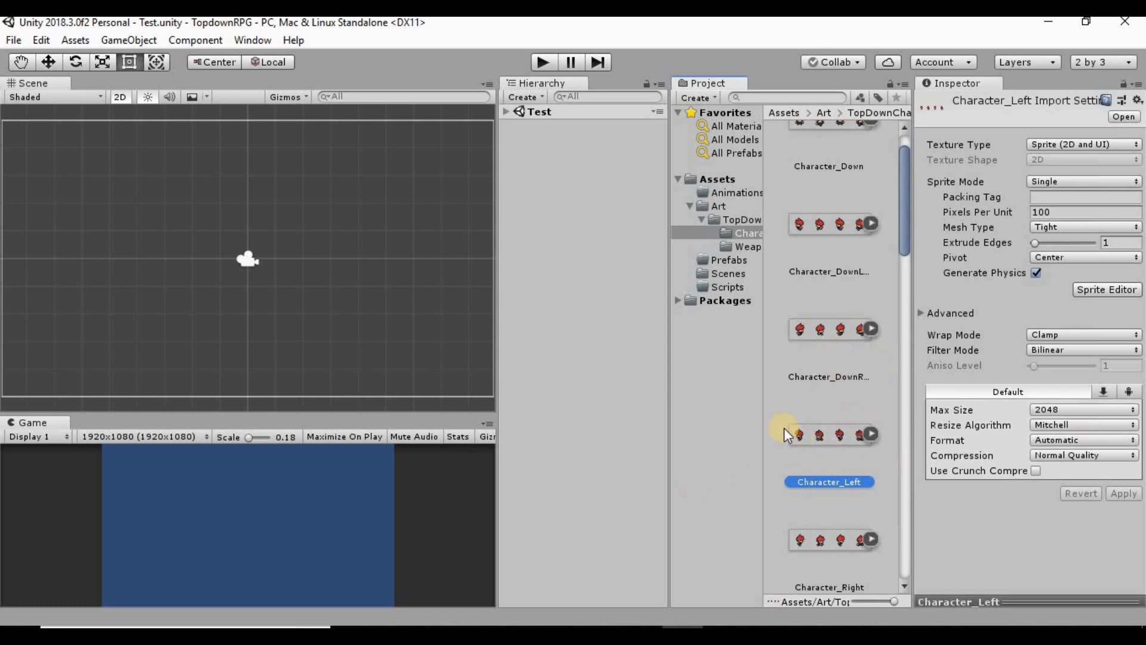
# Step: Examine the Character folder's roll and slash sprite sheets, down to the Character_Up sheets at the end of the list
pyautogui.scroll(-8, 843, 419)
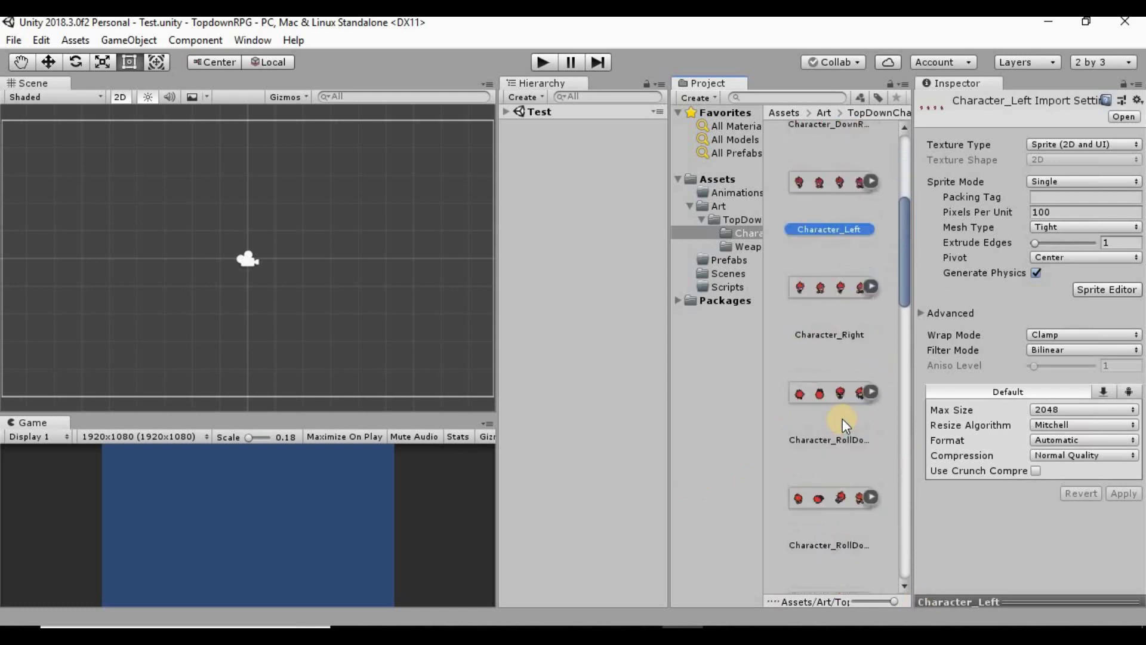
pyautogui.click(843, 431)
pyautogui.scroll(-5, 843, 431)
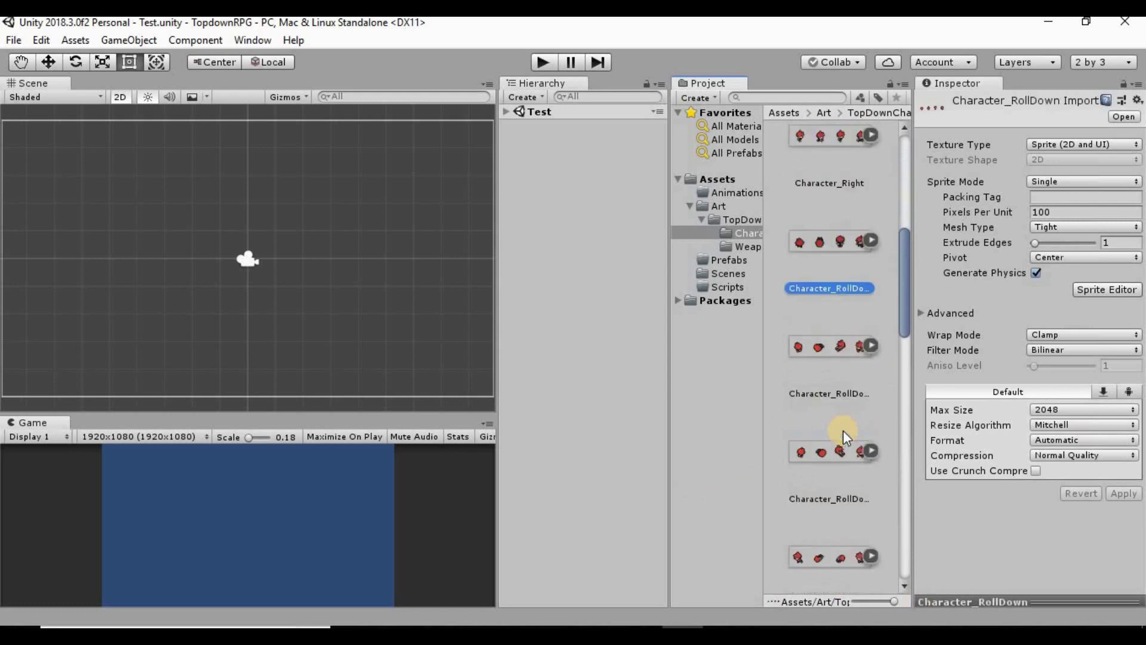
pyautogui.click(843, 367)
pyautogui.scroll(-8, 848, 420)
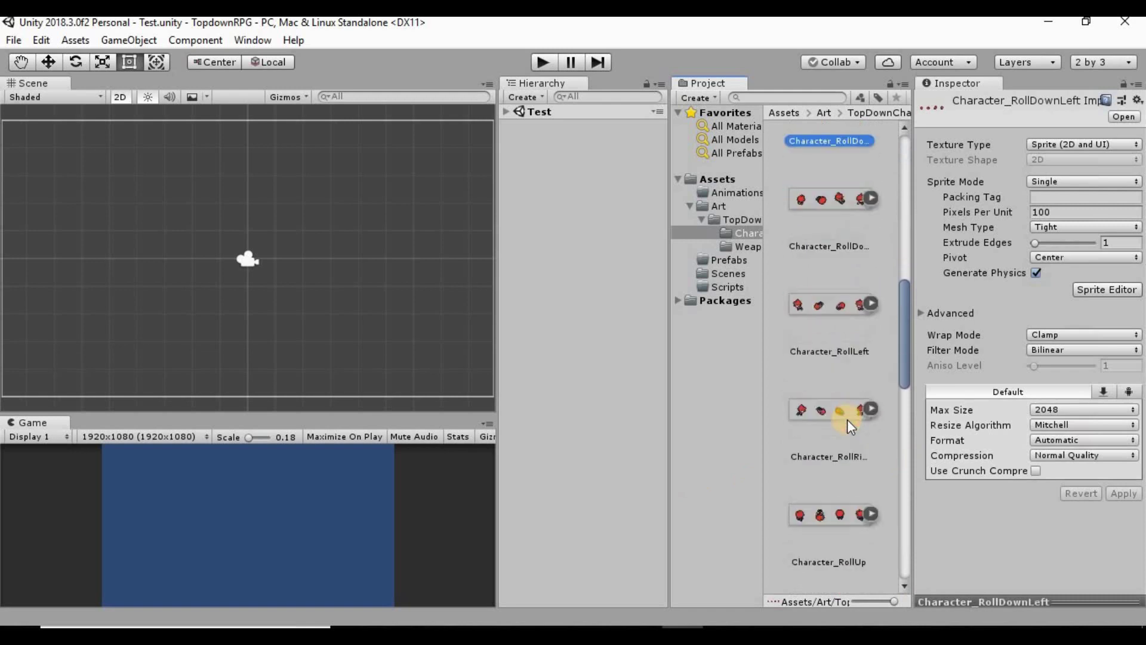
pyautogui.scroll(-5, 847, 419)
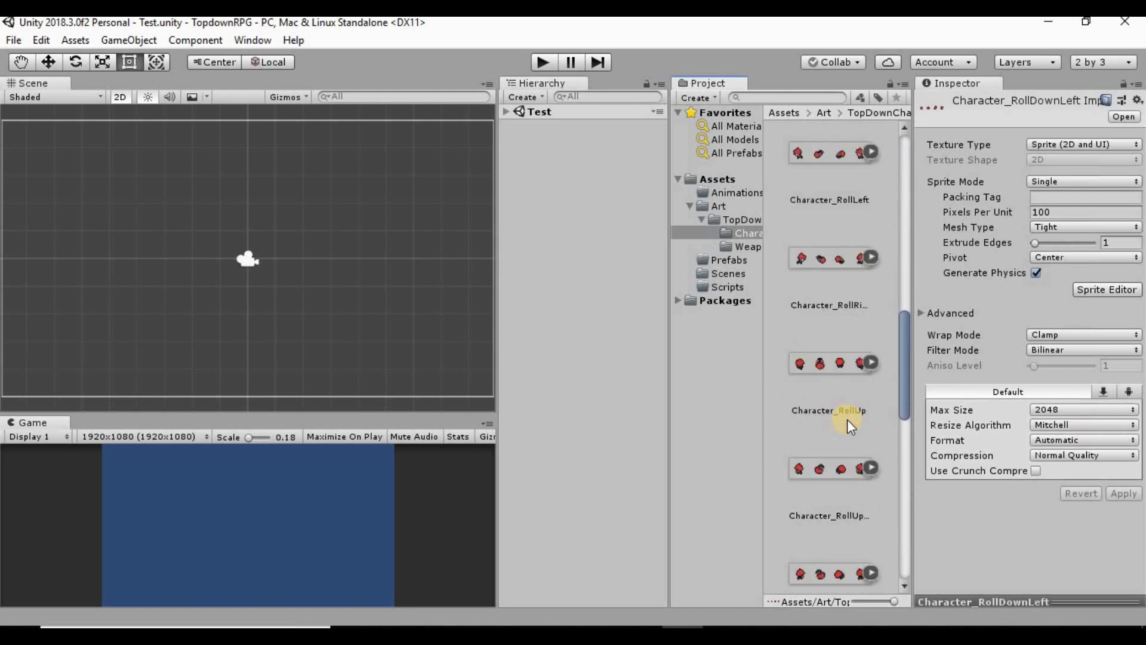
pyautogui.scroll(-10, 848, 420)
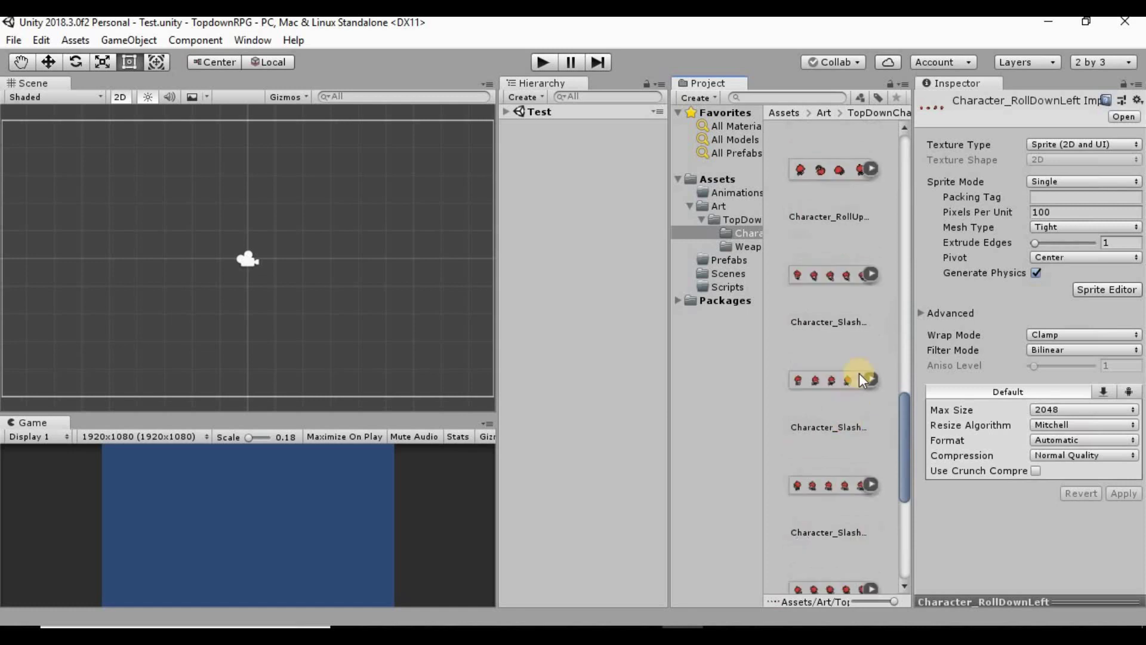
pyautogui.click(852, 421)
pyautogui.scroll(-20, 855, 437)
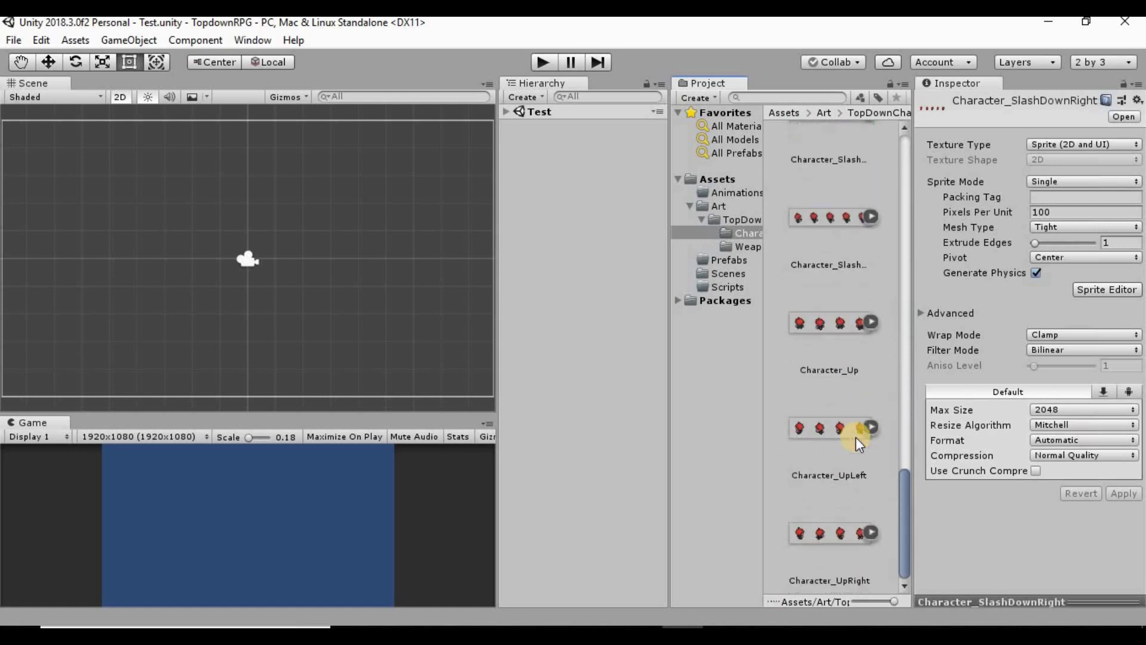
pyautogui.scroll(20, 833, 475)
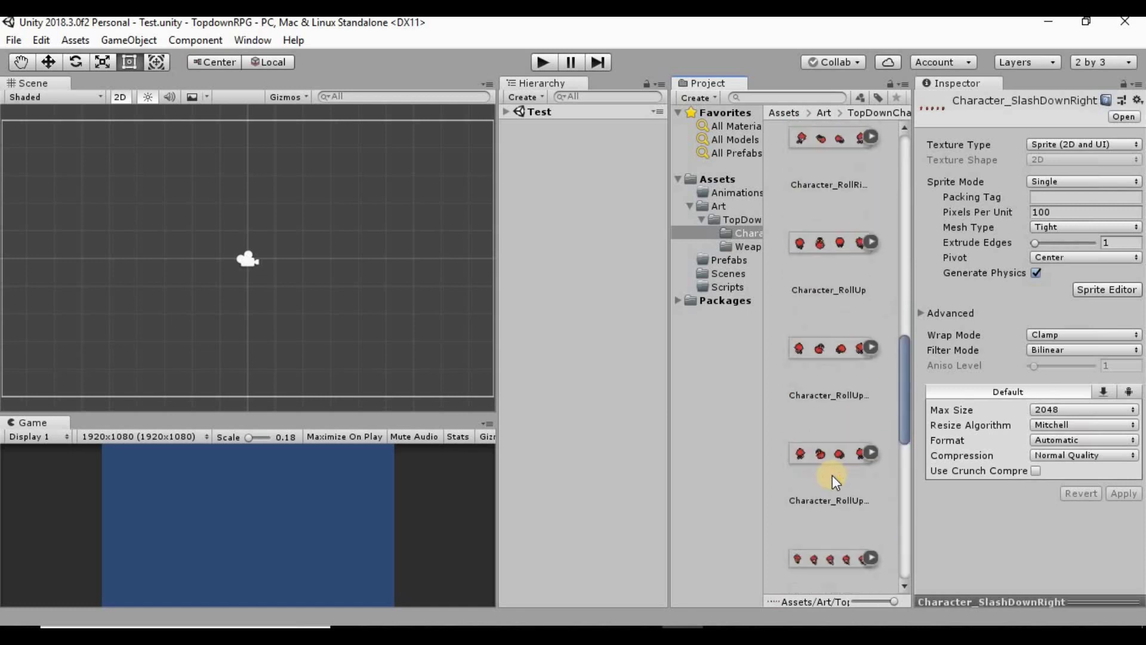
# Step: Select all sprite sheets in the Character folder and set Texture Type to Sprite (2D and UI) and Sprite Mode to Multiple
pyautogui.click(840, 311)
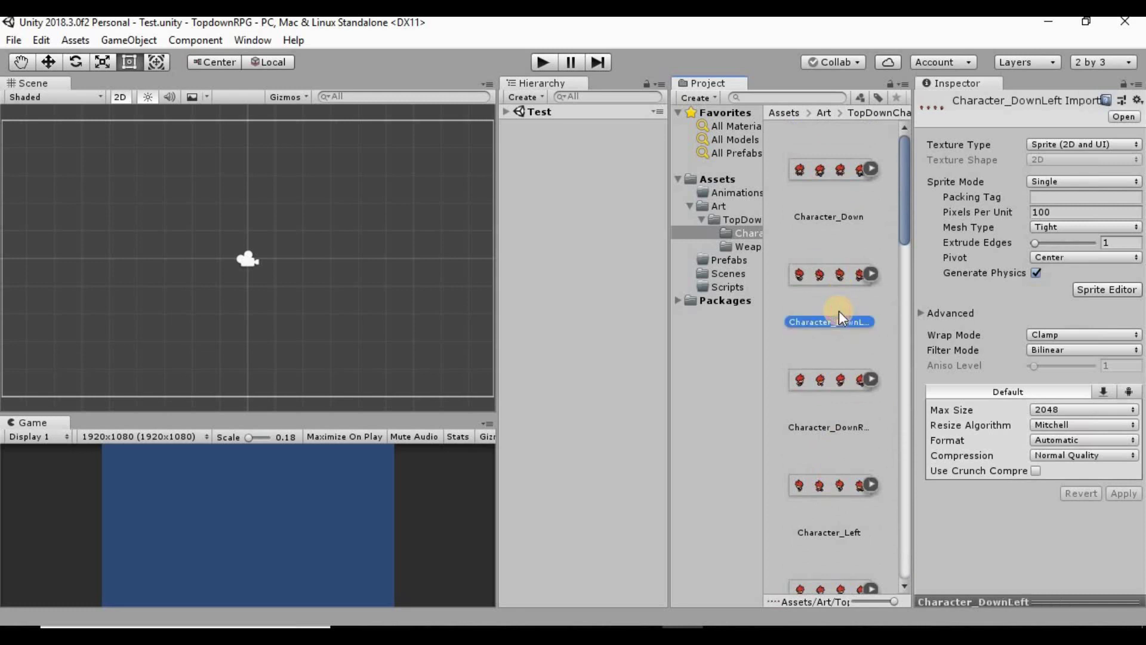
pyautogui.hotkey('ctrl', 'a')
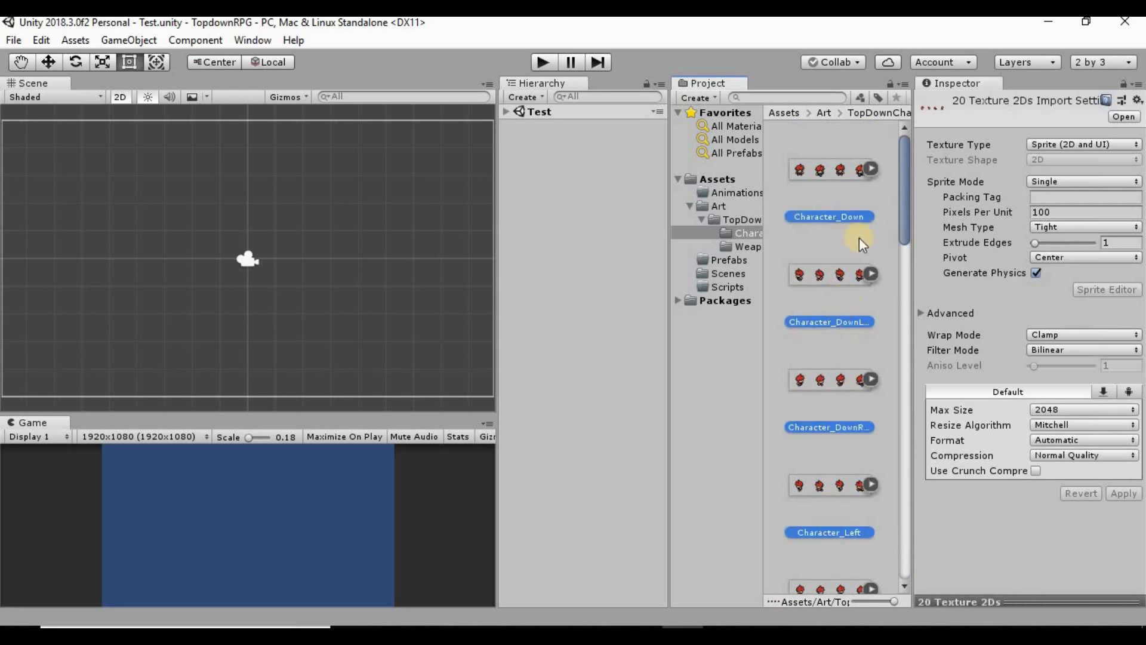
pyautogui.click(1059, 146)
pyautogui.click(1063, 162)
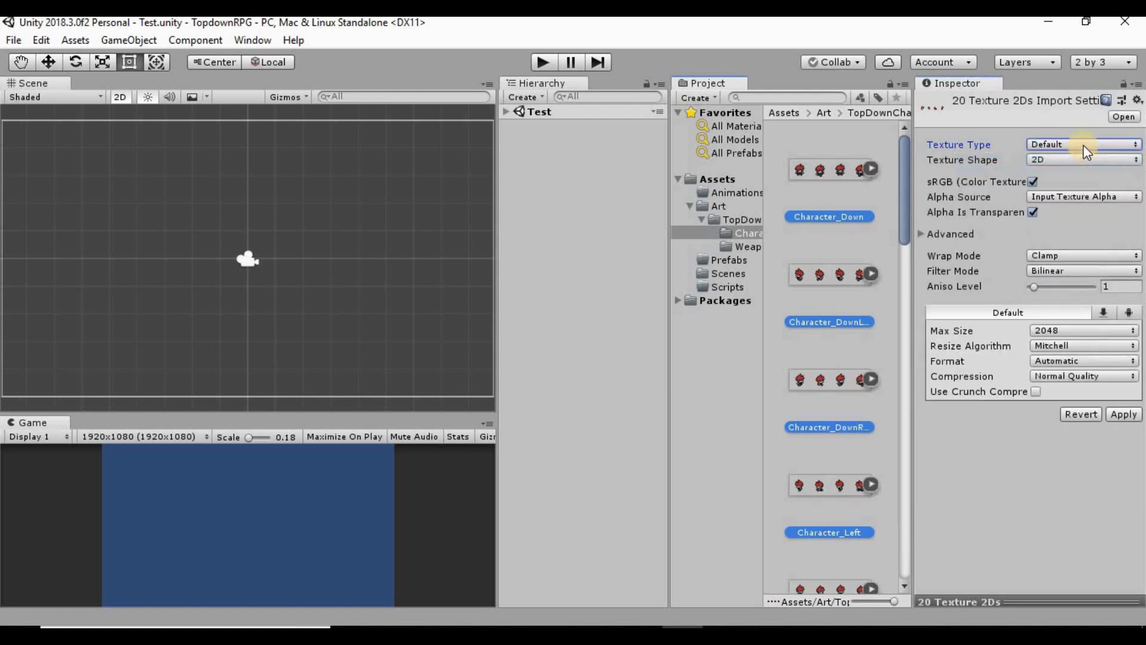
pyautogui.click(1083, 145)
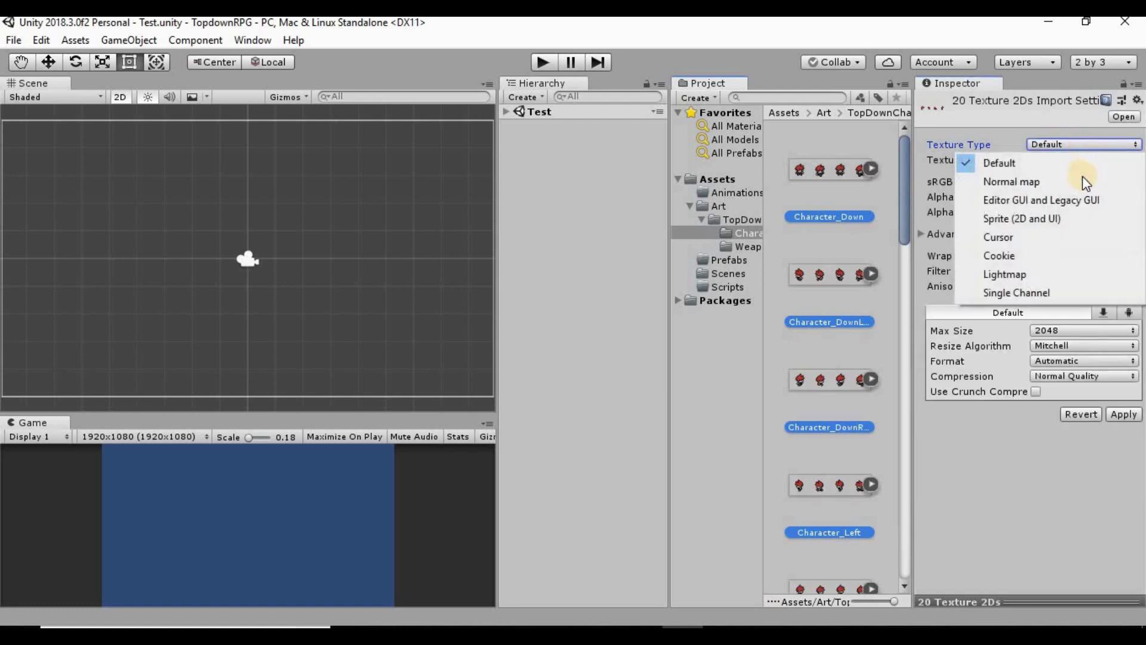
pyautogui.click(1078, 217)
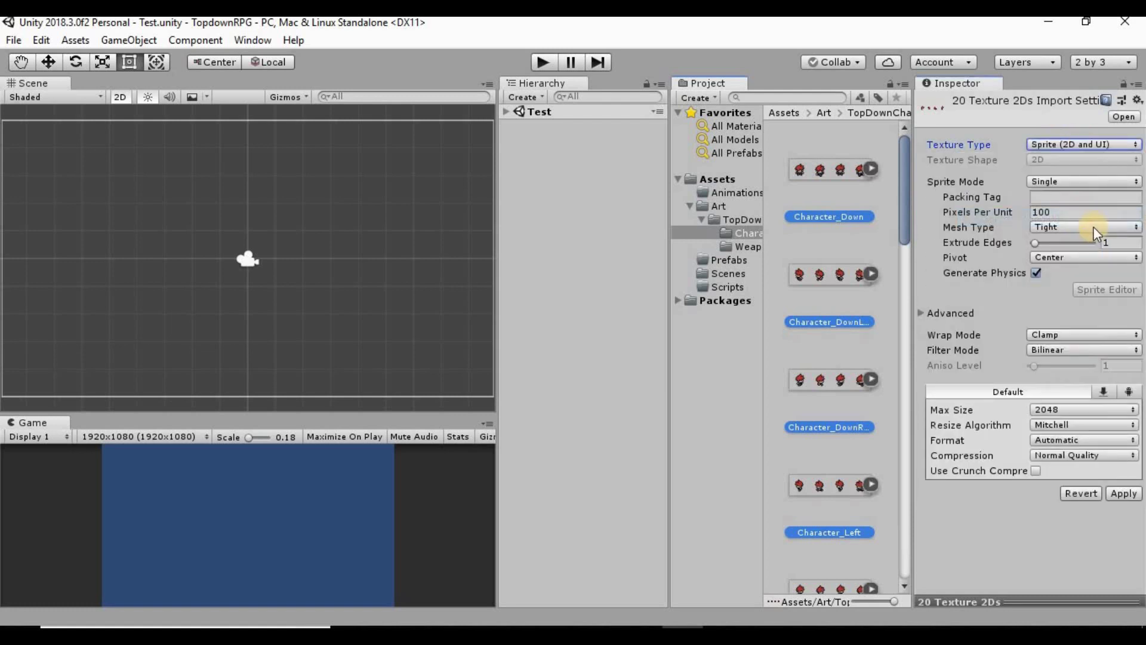
pyautogui.click(1039, 182)
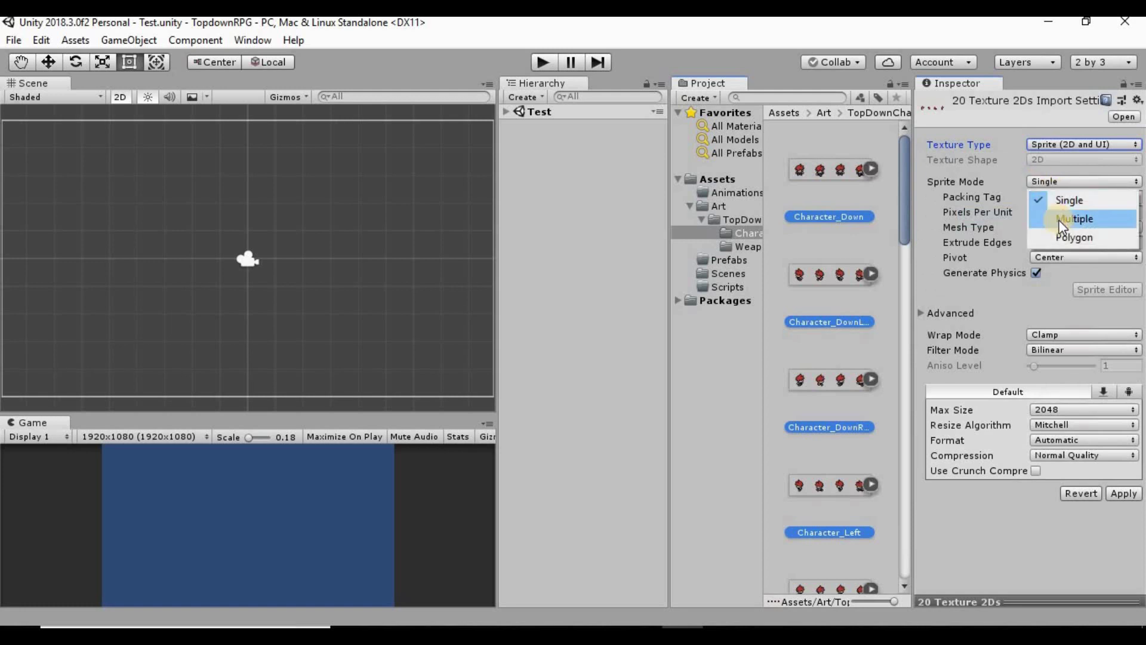
pyautogui.click(1059, 220)
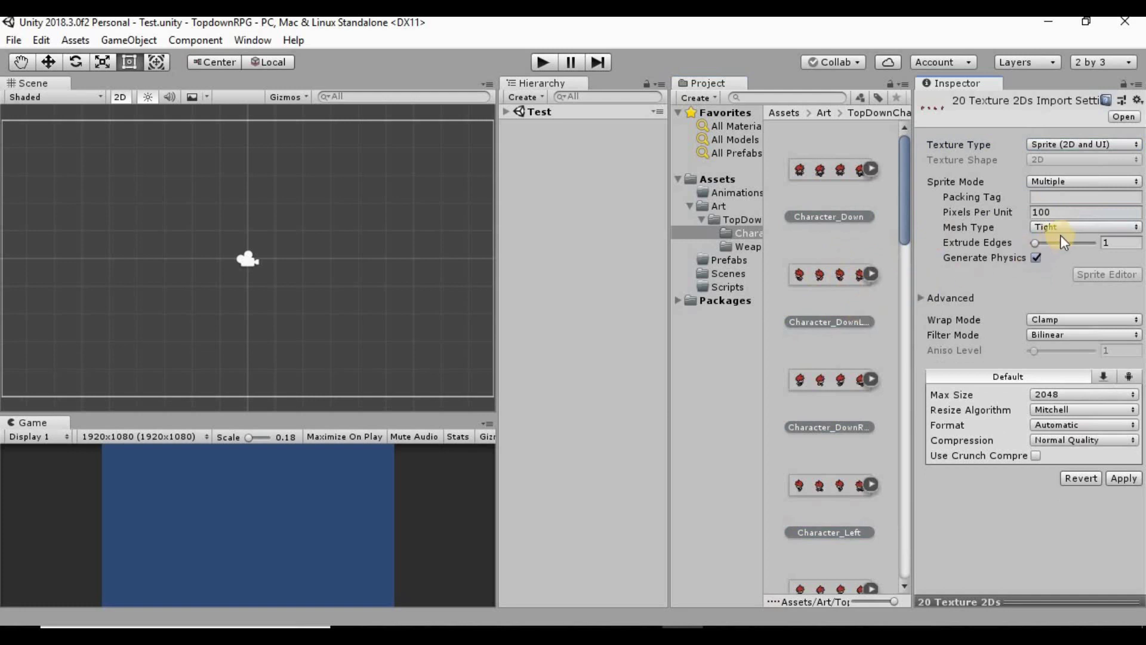
# Step: Set the selected sprite sheets' Pixels Per Unit to 16 and Filter Mode to Point (no filter)
pyautogui.click(1075, 213)
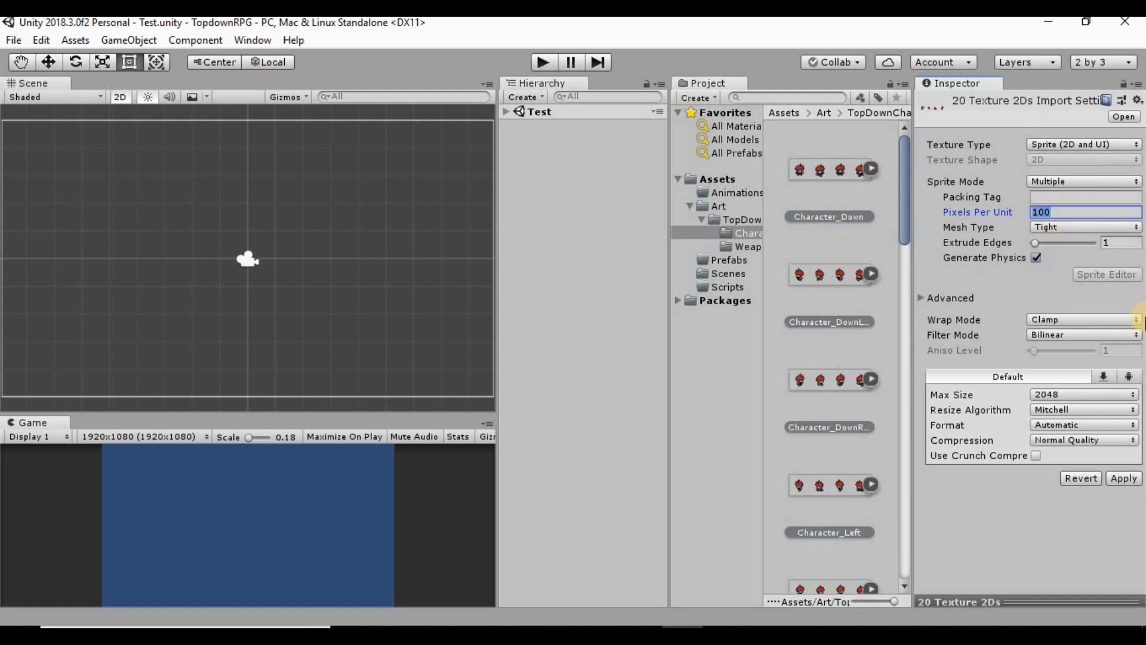
pyautogui.write('16+')
pyautogui.press('BackSpace')
pyautogui.click(1054, 328)
pyautogui.click(1072, 351)
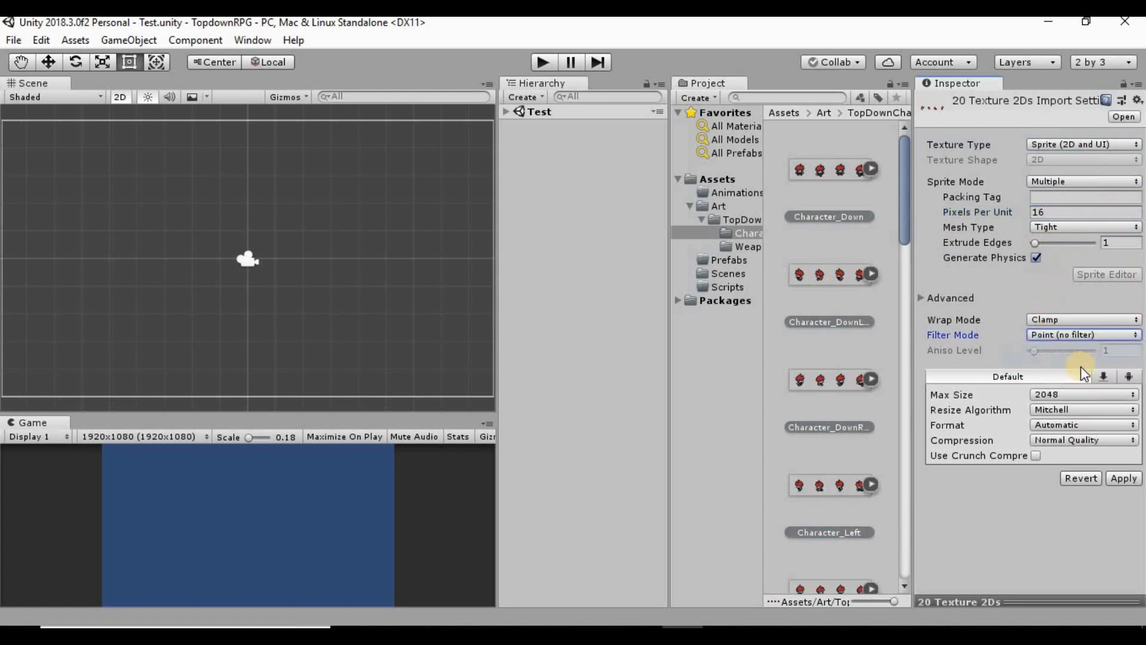
# Step: Try Max Size values of 256 and 128 for the selected sheets, check the slash sheets, and settle on 256
pyautogui.click(1084, 394)
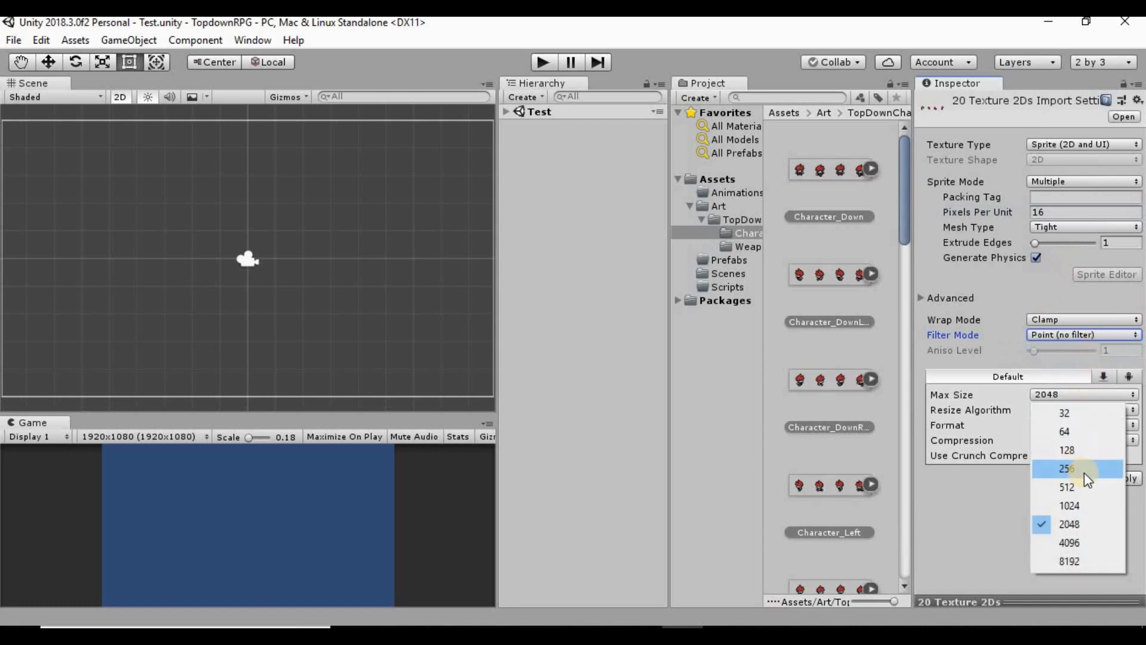
pyautogui.click(1087, 471)
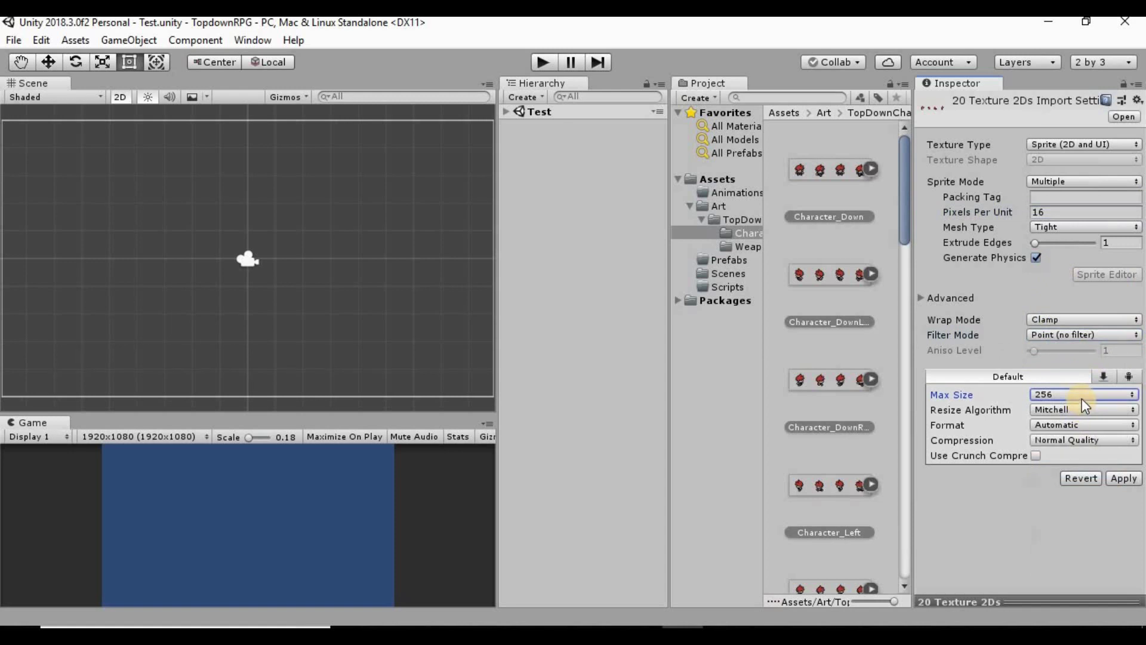
pyautogui.click(1079, 393)
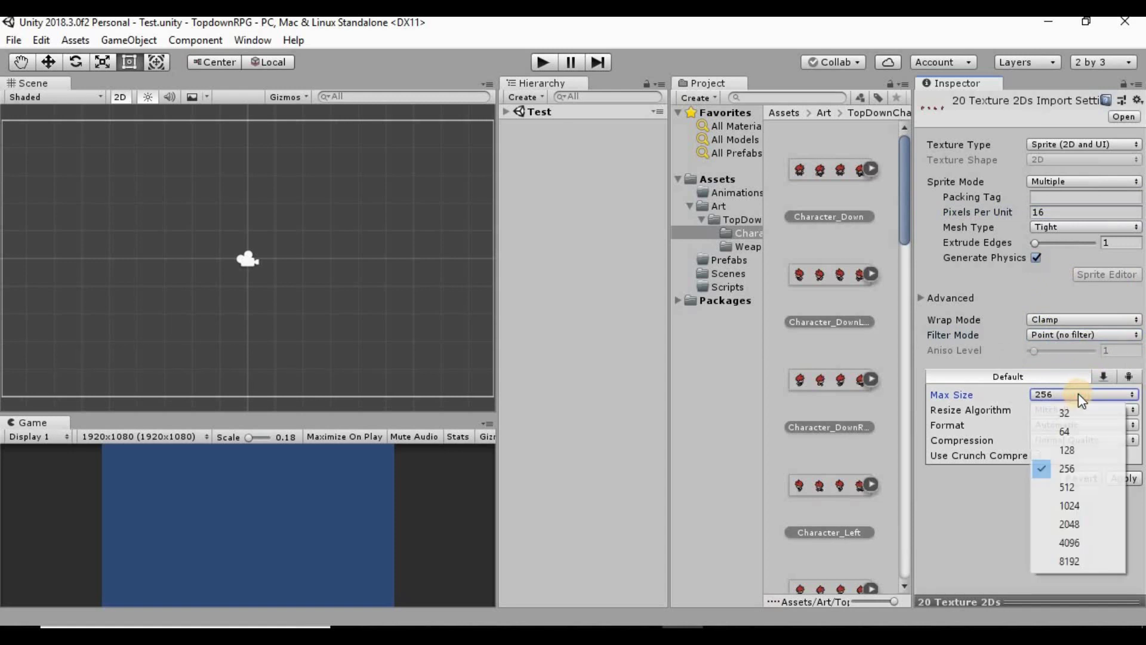
pyautogui.click(1077, 452)
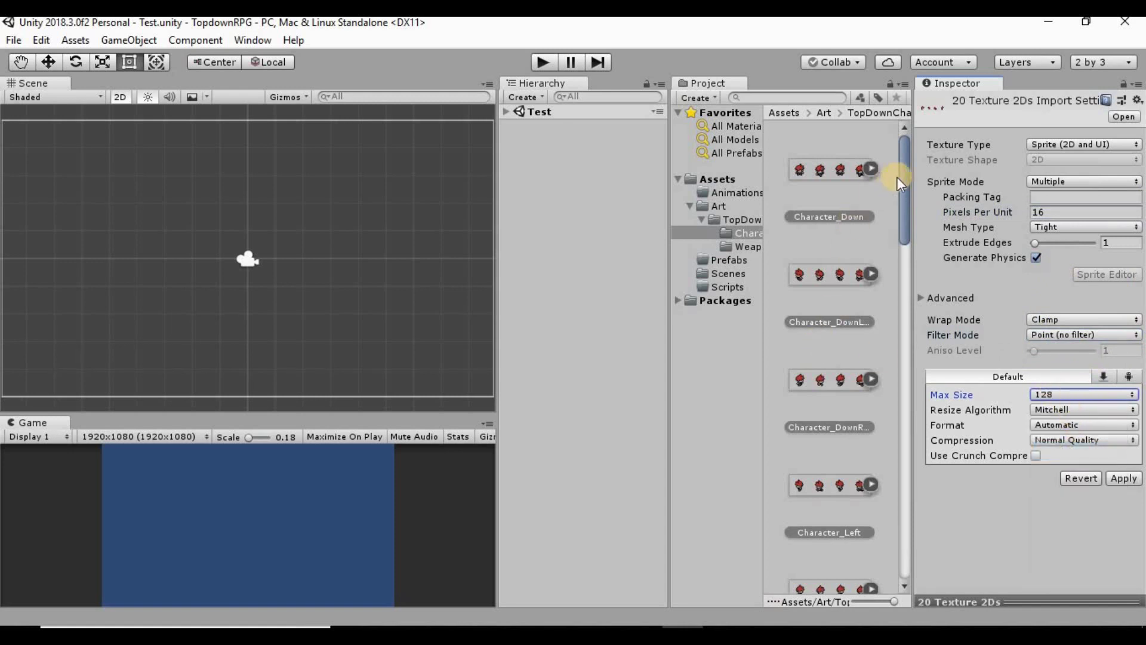
pyautogui.moveTo(905, 174); pyautogui.dragTo(908, 444)
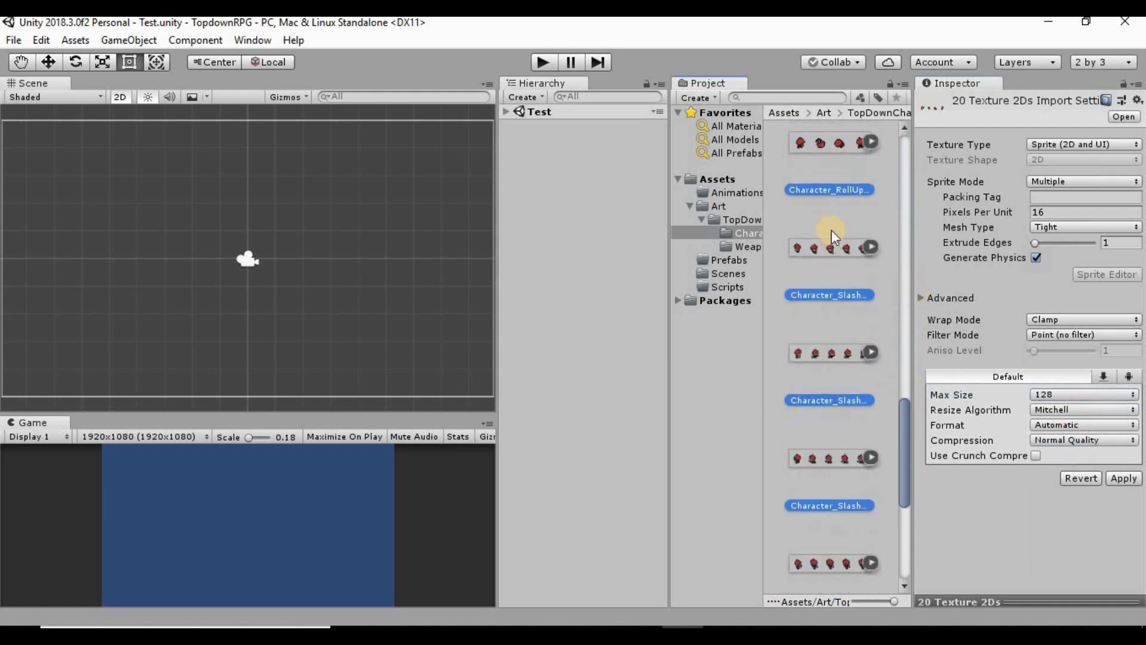
pyautogui.scroll(-3, 835, 400)
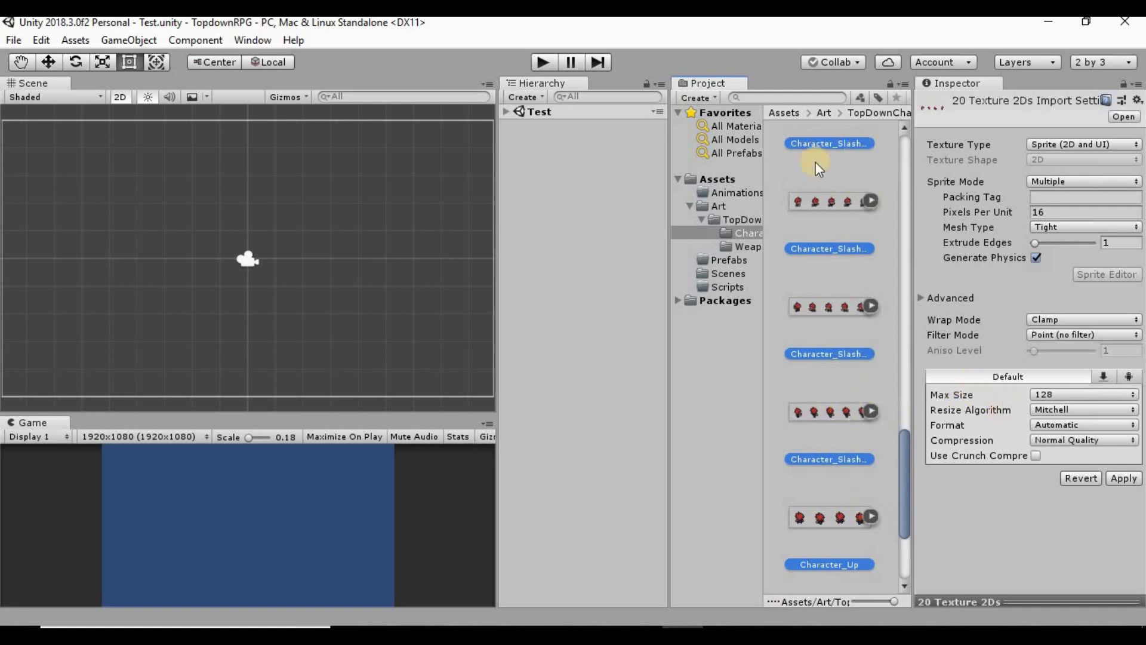
pyautogui.click(1079, 396)
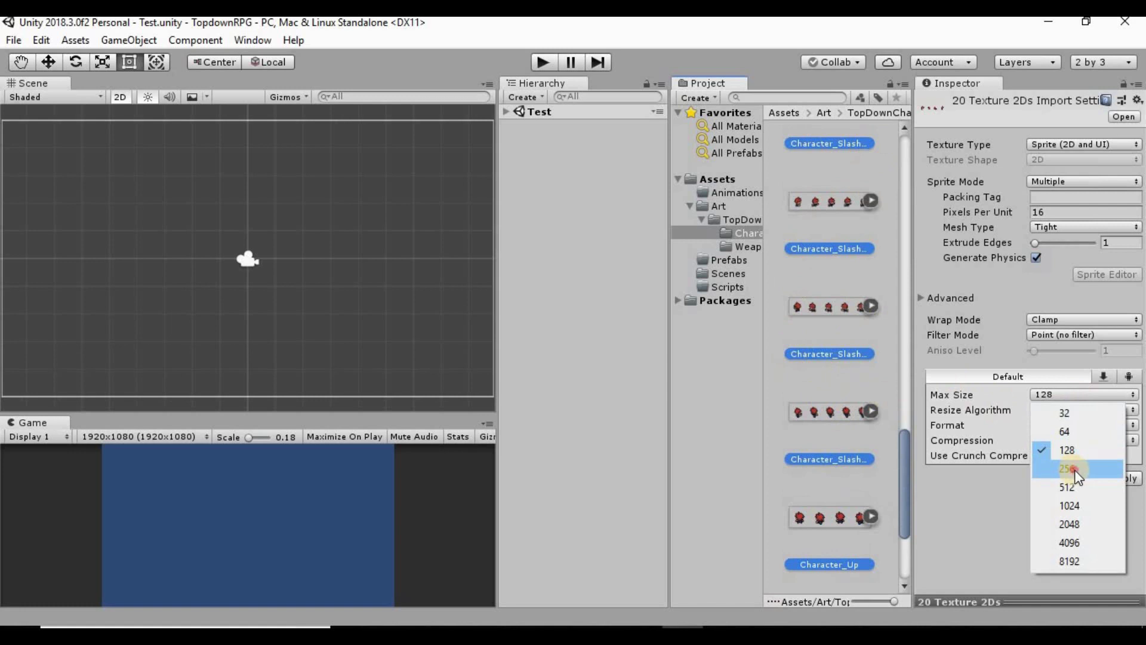
pyautogui.click(1074, 470)
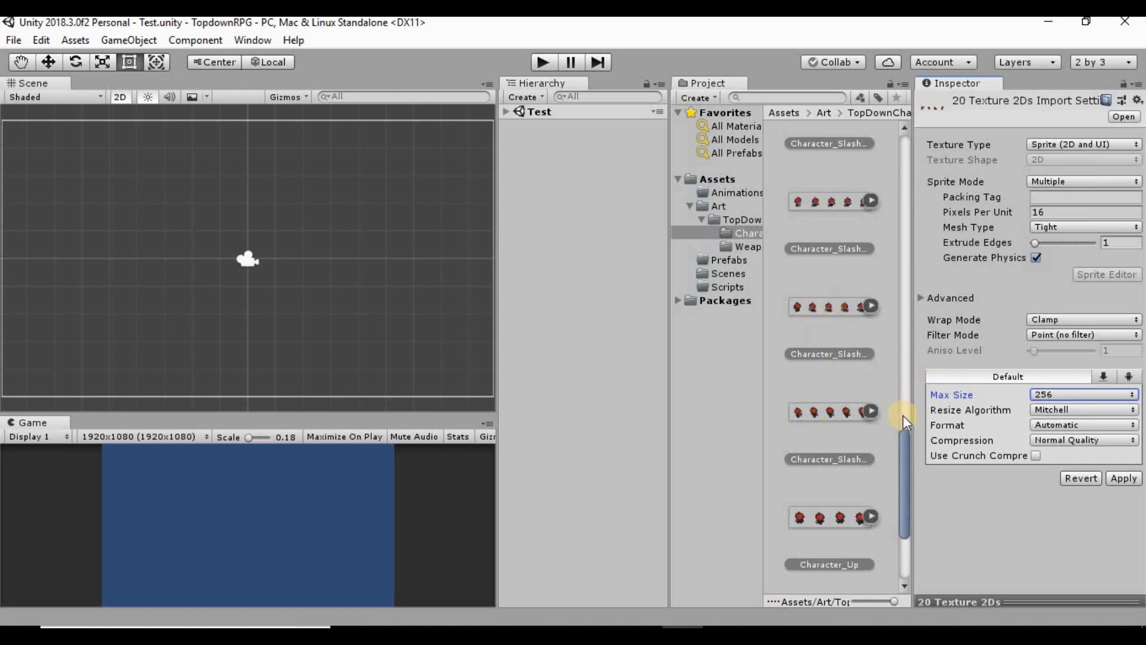
# Step: Apply the import settings to all selected character sheets and open the Character_Down sheet in the Sprite Editor
pyautogui.moveTo(905, 449); pyautogui.dragTo(991, 439)
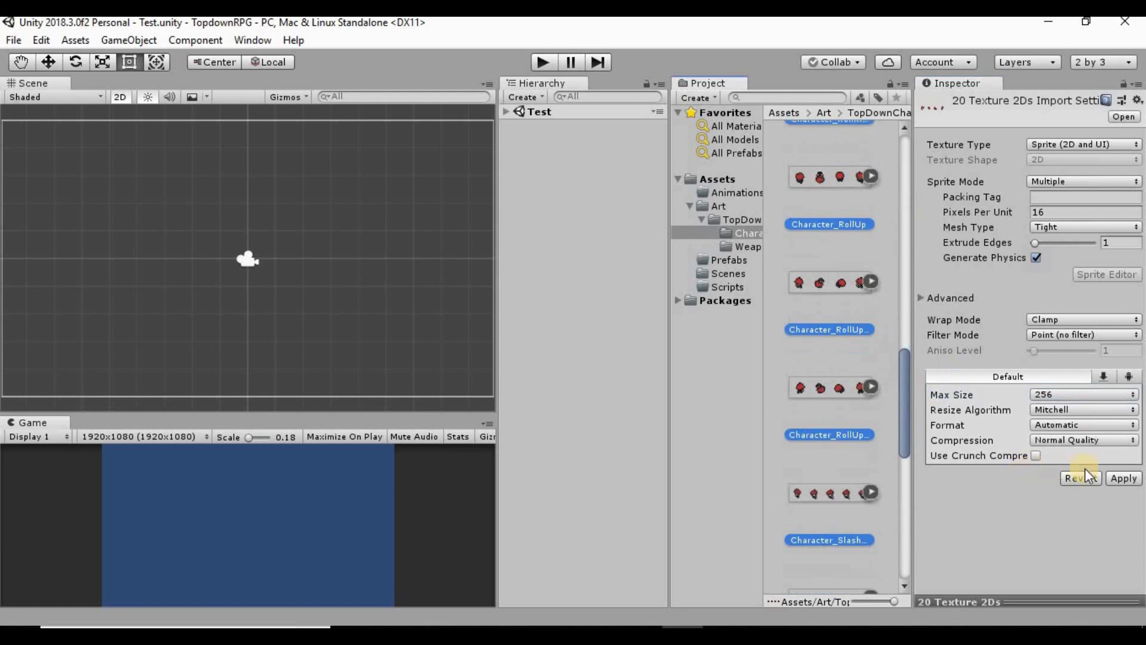
pyautogui.click(1120, 480)
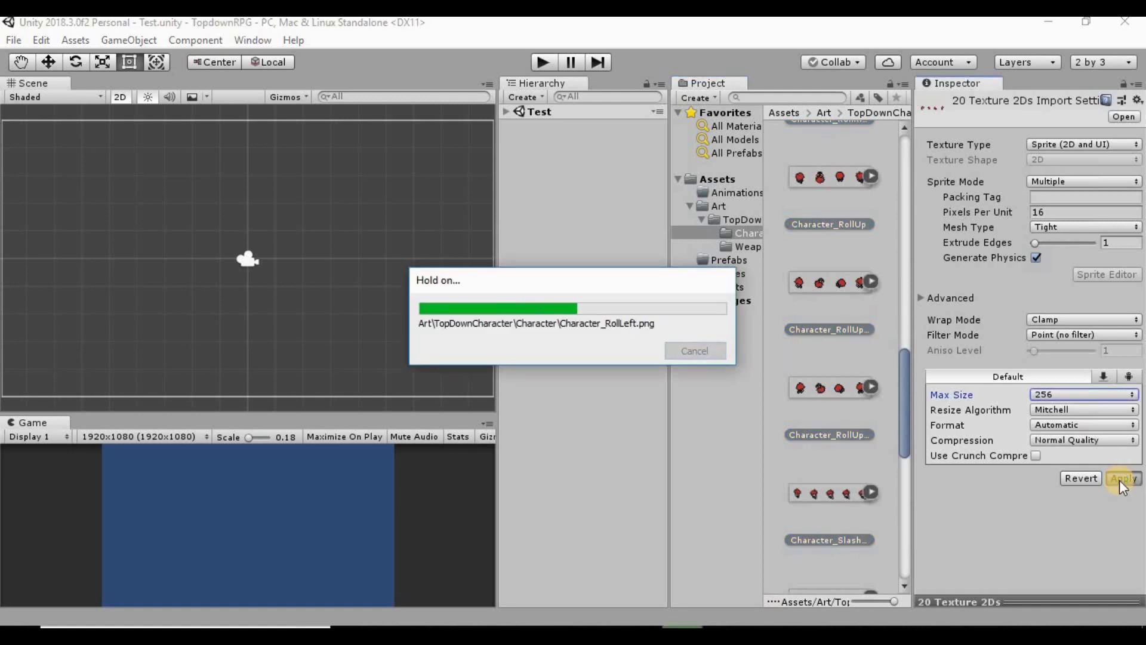
pyautogui.scroll(10, 834, 335)
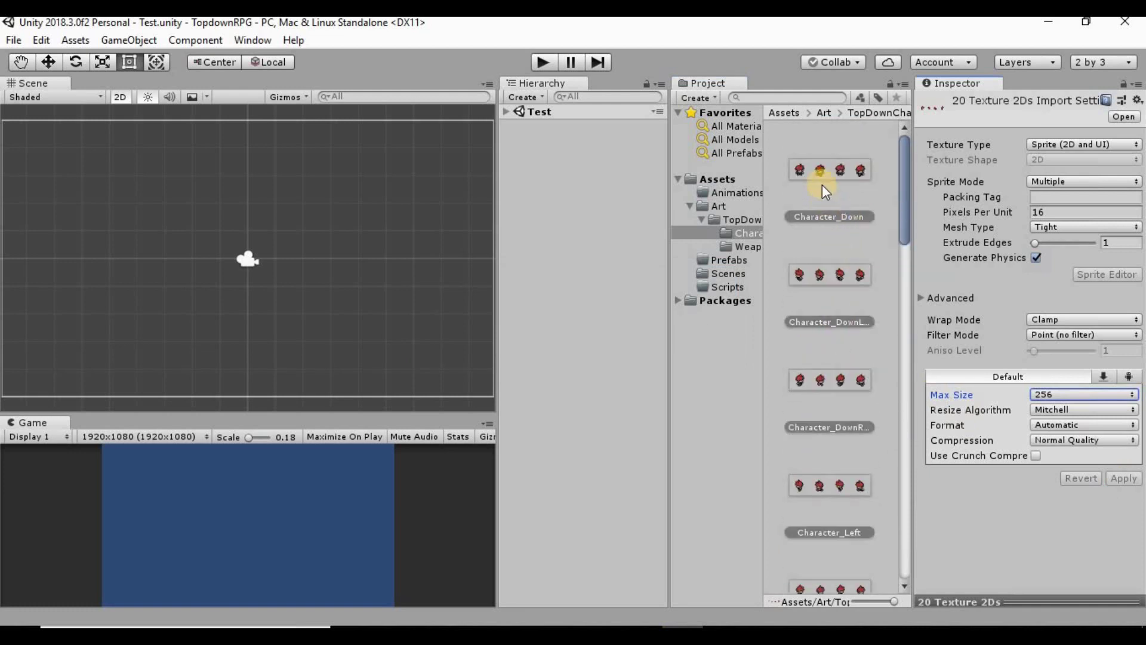
pyautogui.click(829, 206)
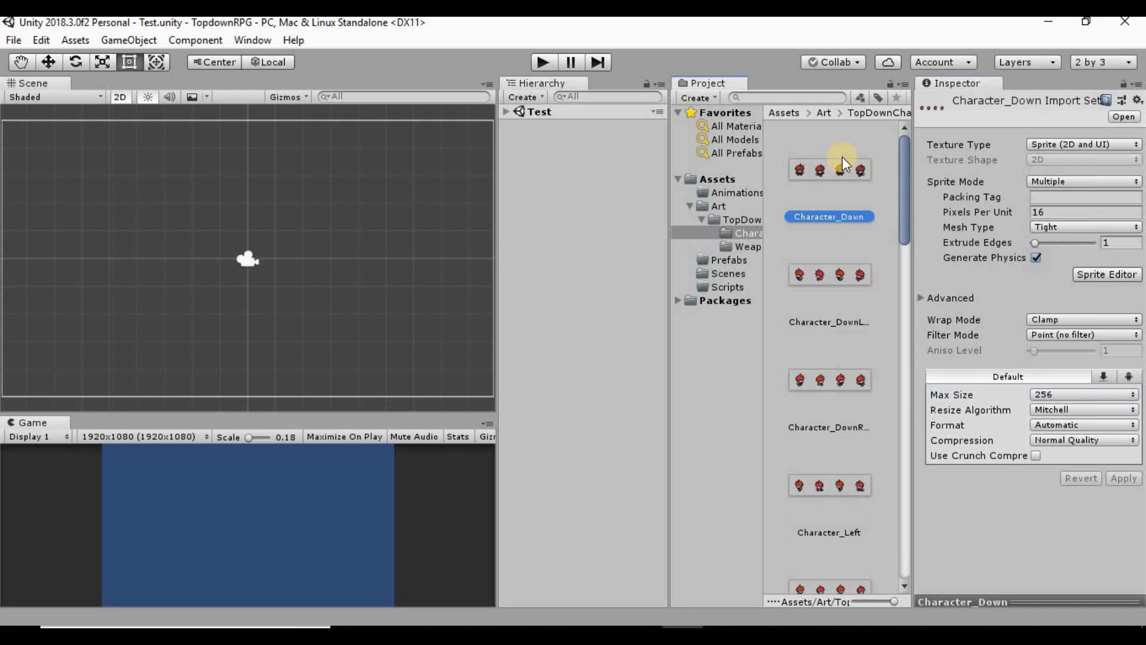
pyautogui.click(1111, 276)
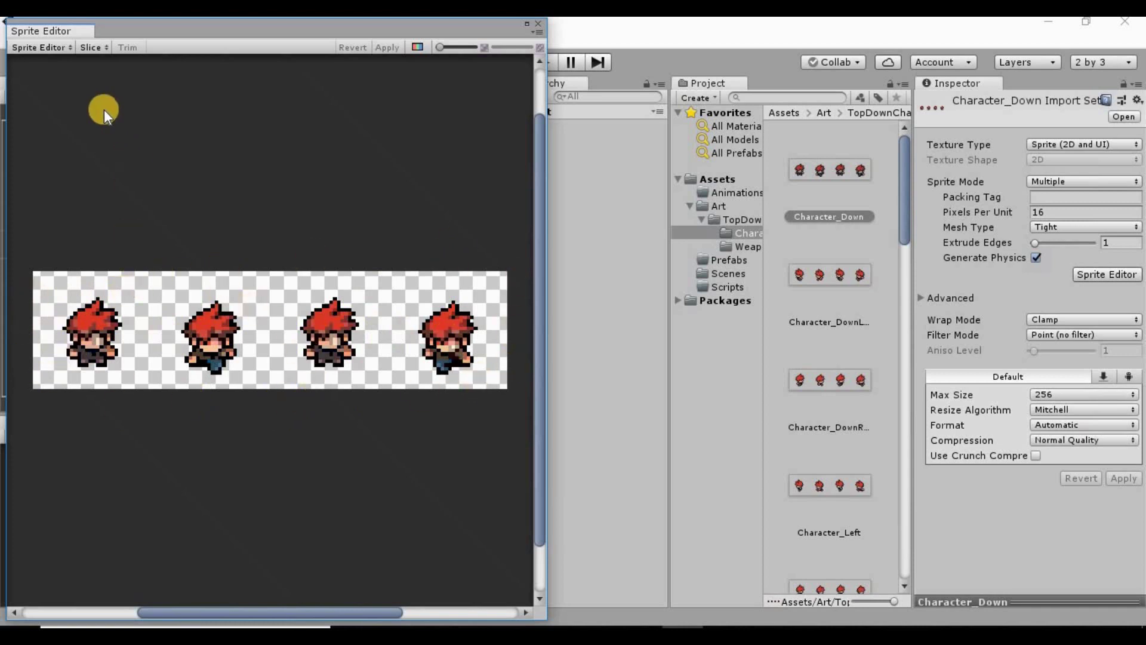
# Step: Slice the Character_Down sheet with Grid By Cell Size at a pixel size of 32 by 32
pyautogui.click(93, 48)
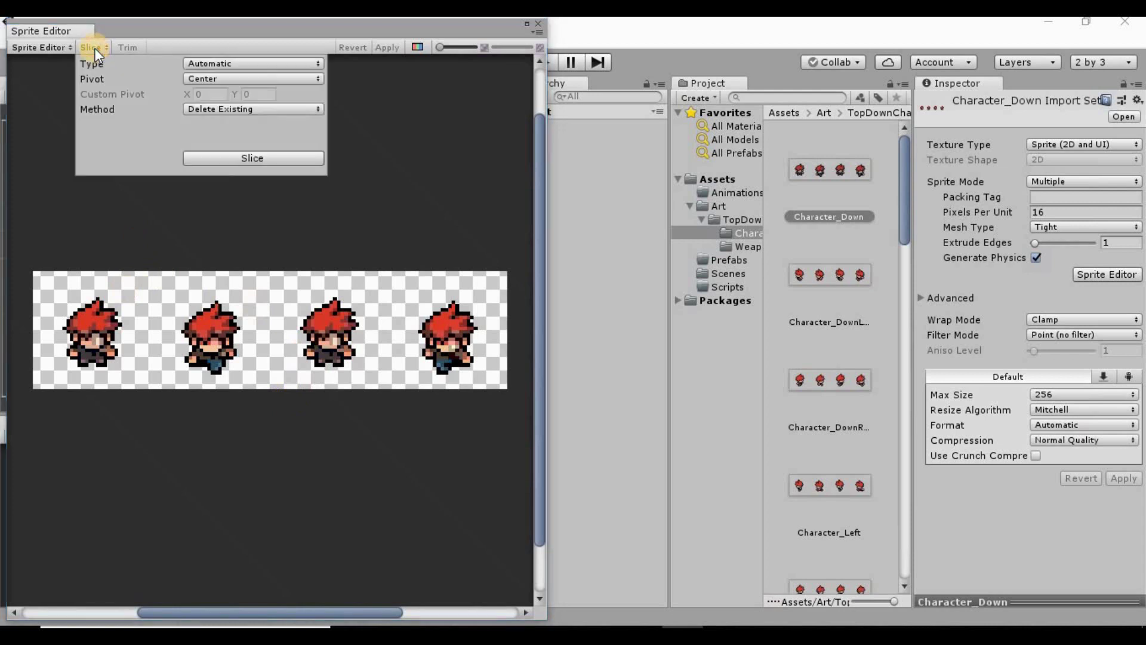
pyautogui.click(267, 66)
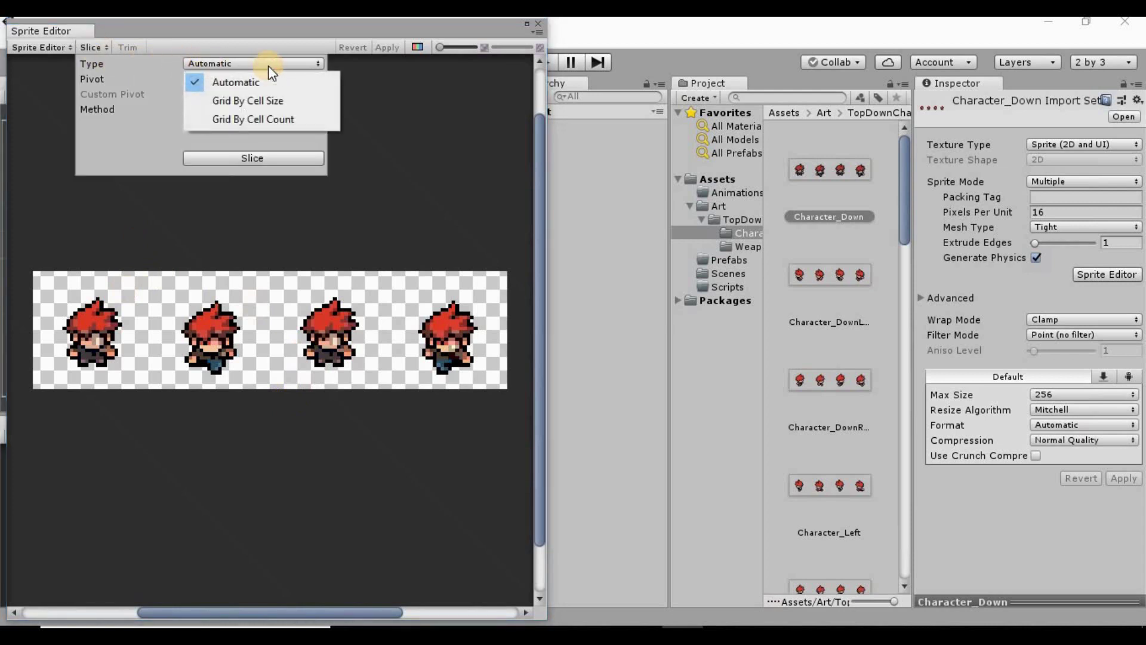
pyautogui.click(263, 101)
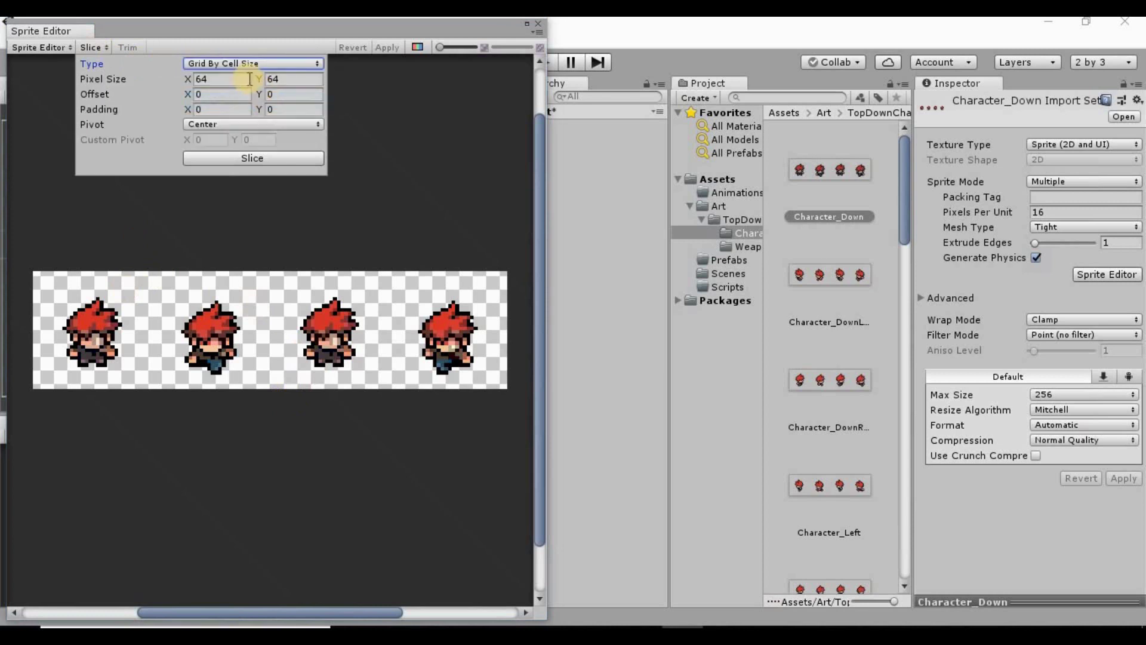
pyautogui.press('Tab')
pyautogui.write('32')
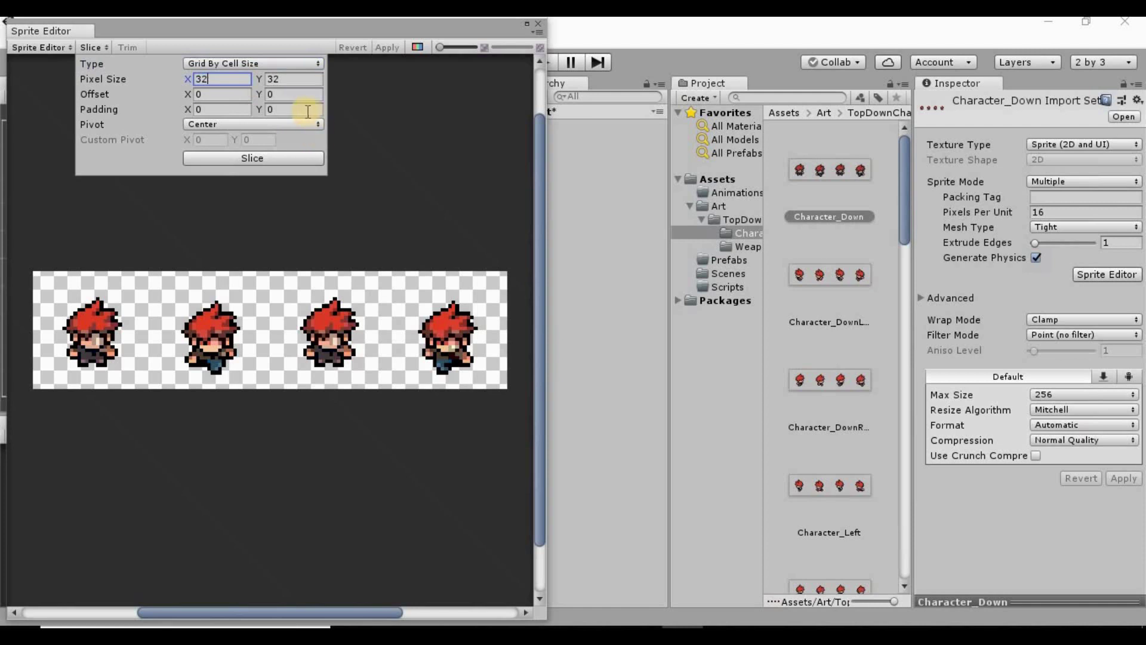
pyautogui.click(272, 157)
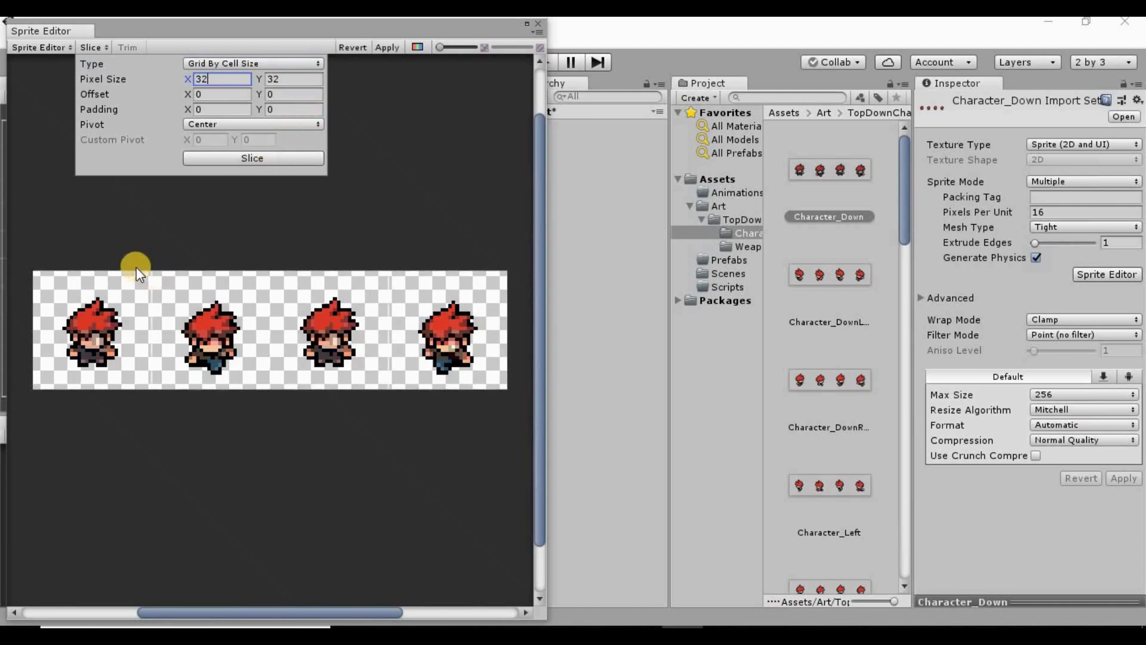
# Step: Check the slice boundaries around each of the four Character_Down frames and apply the slicing
pyautogui.click(185, 292)
pyautogui.click(310, 294)
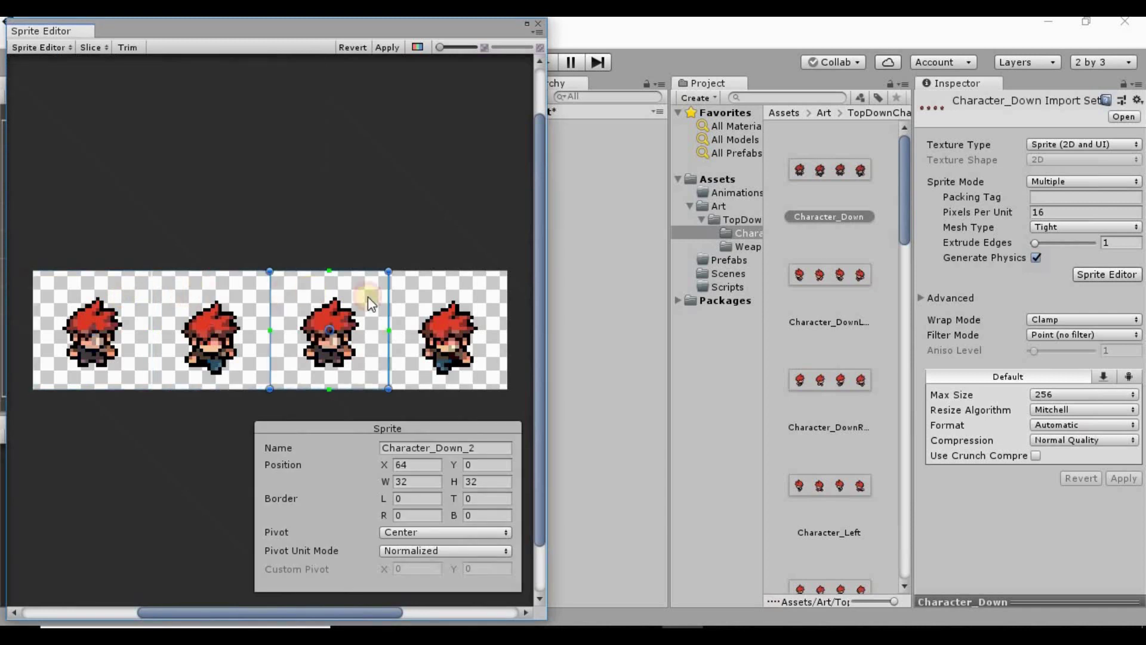
pyautogui.click(434, 303)
pyautogui.click(106, 327)
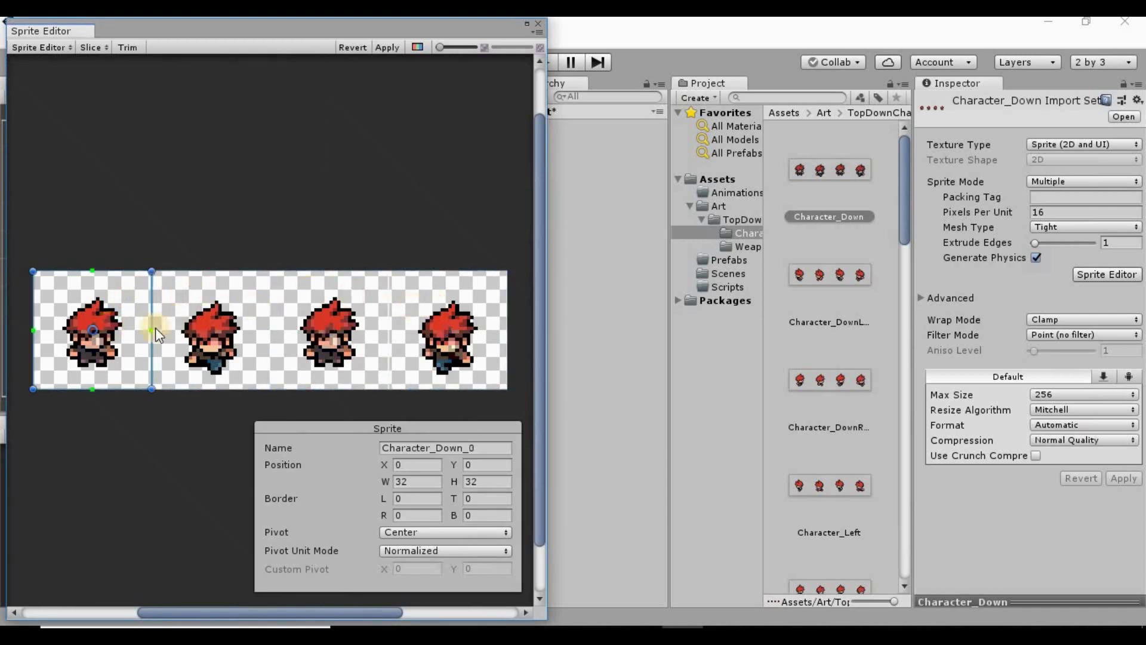
pyautogui.click(252, 319)
pyautogui.click(291, 316)
pyautogui.click(400, 206)
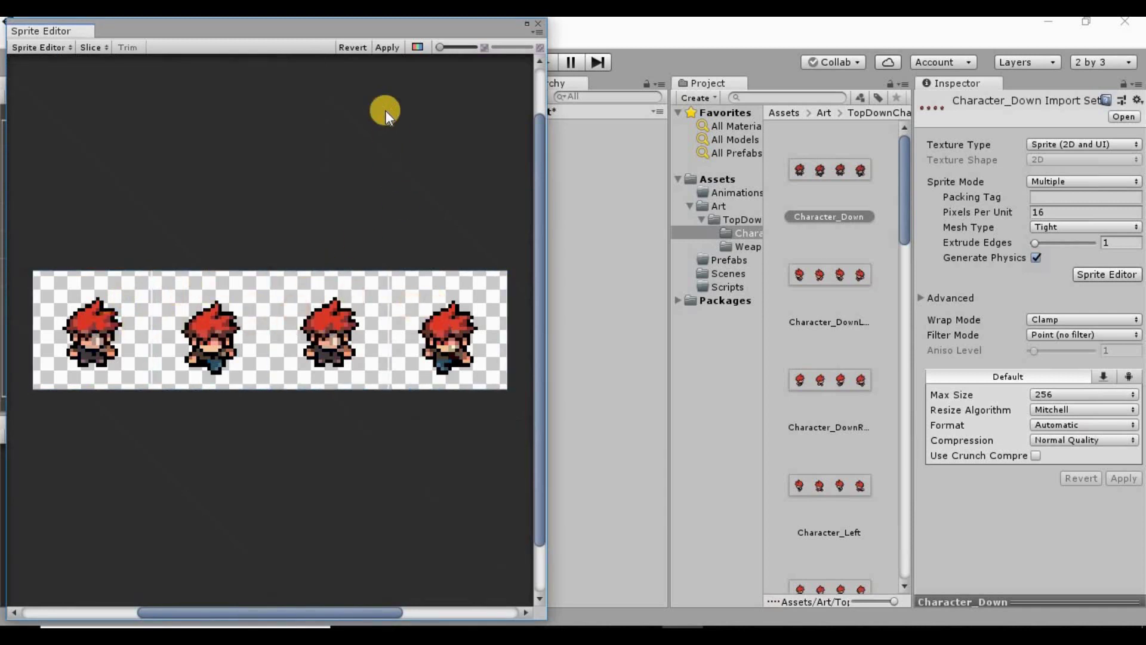
pyautogui.click(389, 48)
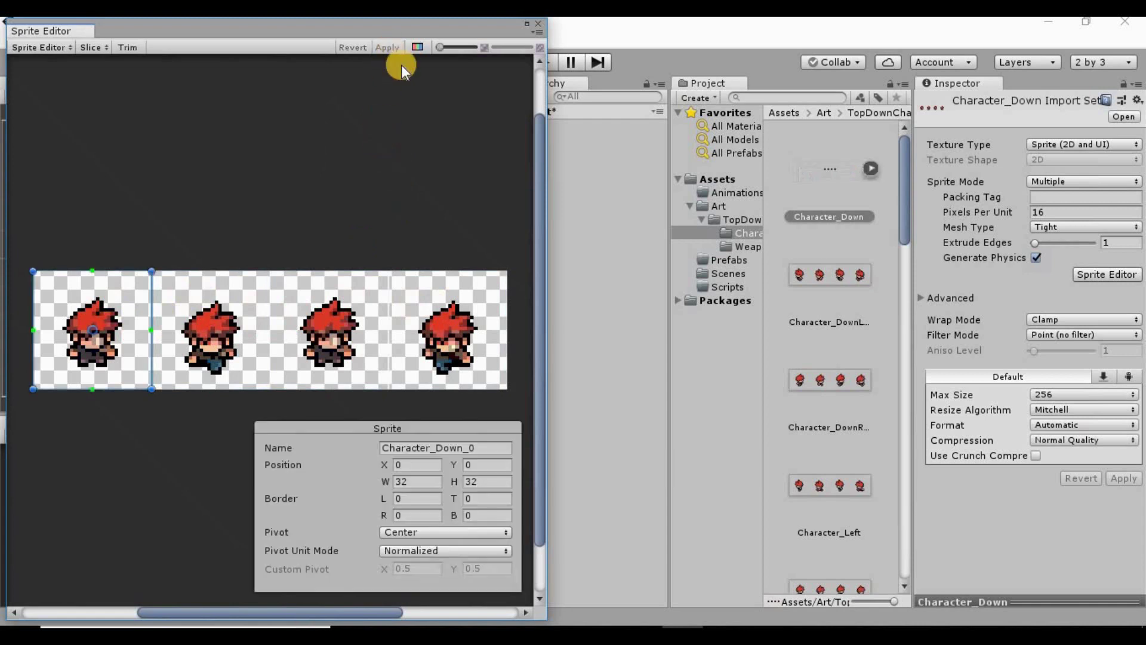
# Step: Expand the Character_Down sheet in the project, inspect its individual sliced sprites, and collapse it again
pyautogui.click(872, 168)
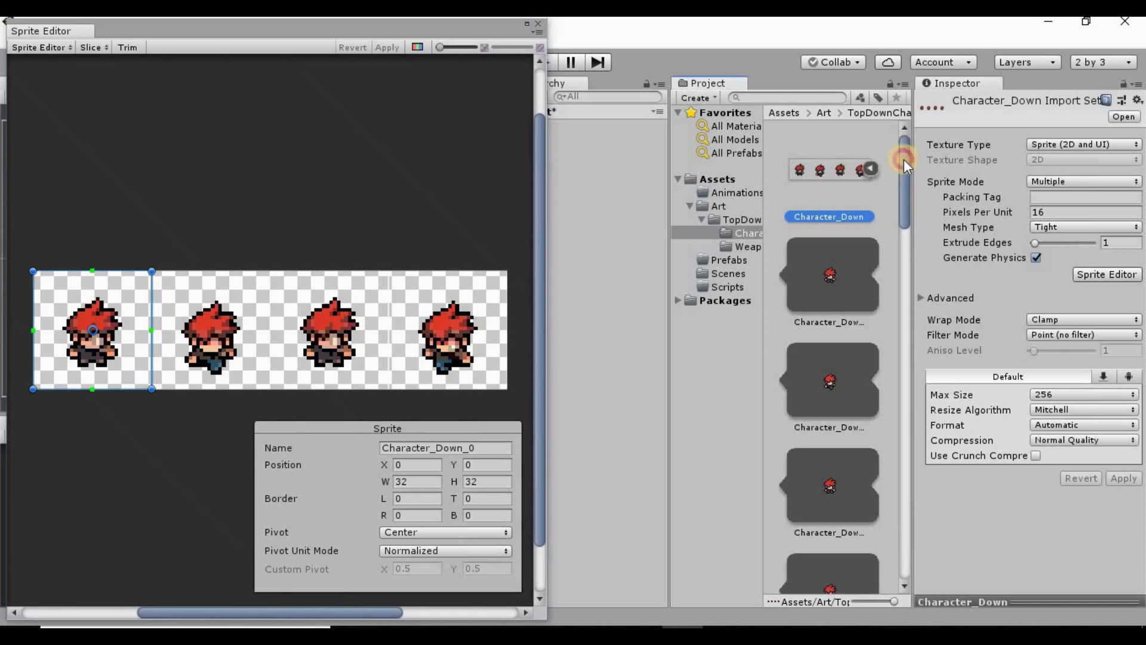
pyautogui.moveTo(904, 159); pyautogui.dragTo(903, 171)
pyautogui.click(858, 222)
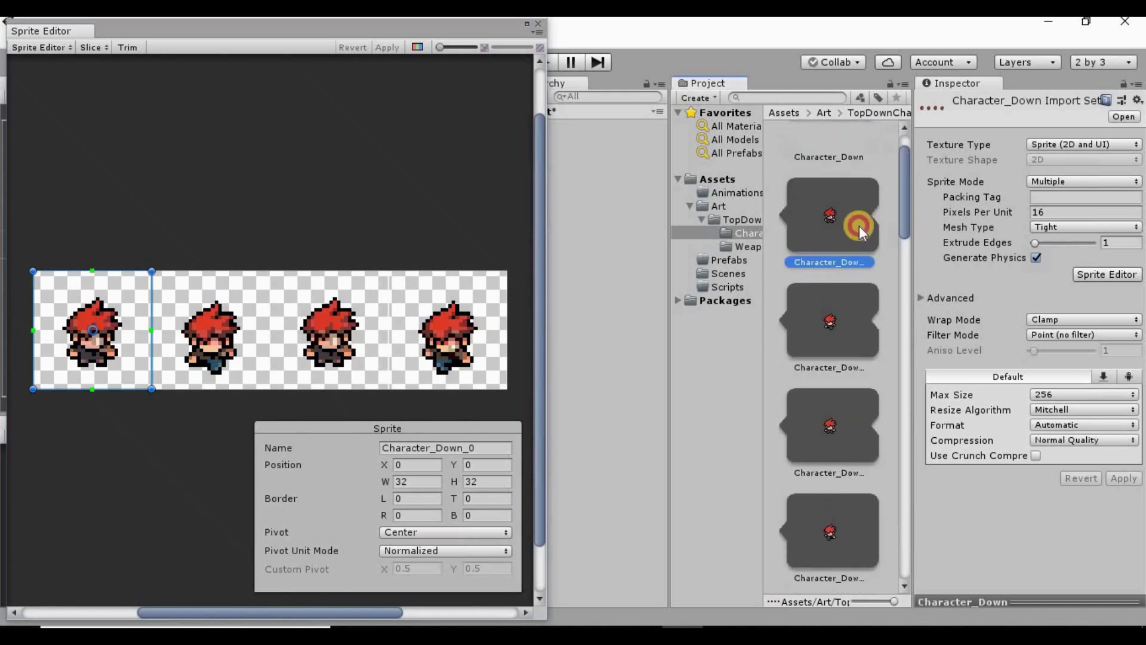
pyautogui.click(858, 314)
pyautogui.click(855, 425)
pyautogui.click(847, 509)
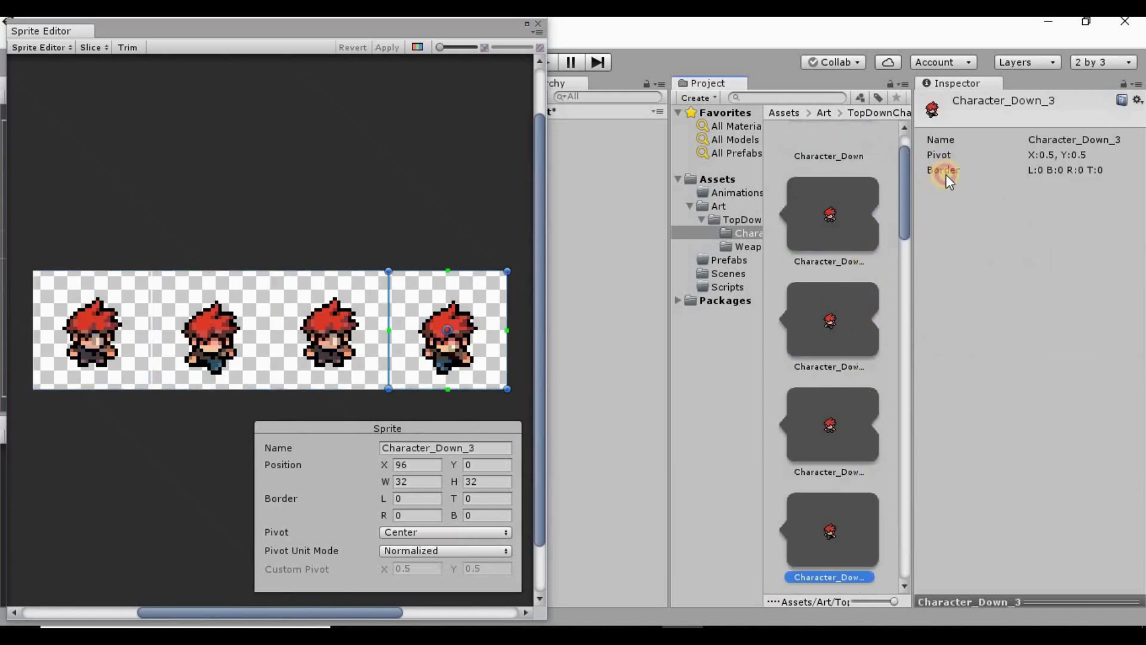
pyautogui.press('Up')
pyautogui.press('Up')
pyautogui.press('Up')
pyautogui.moveTo(907, 198); pyautogui.dragTo(886, 155)
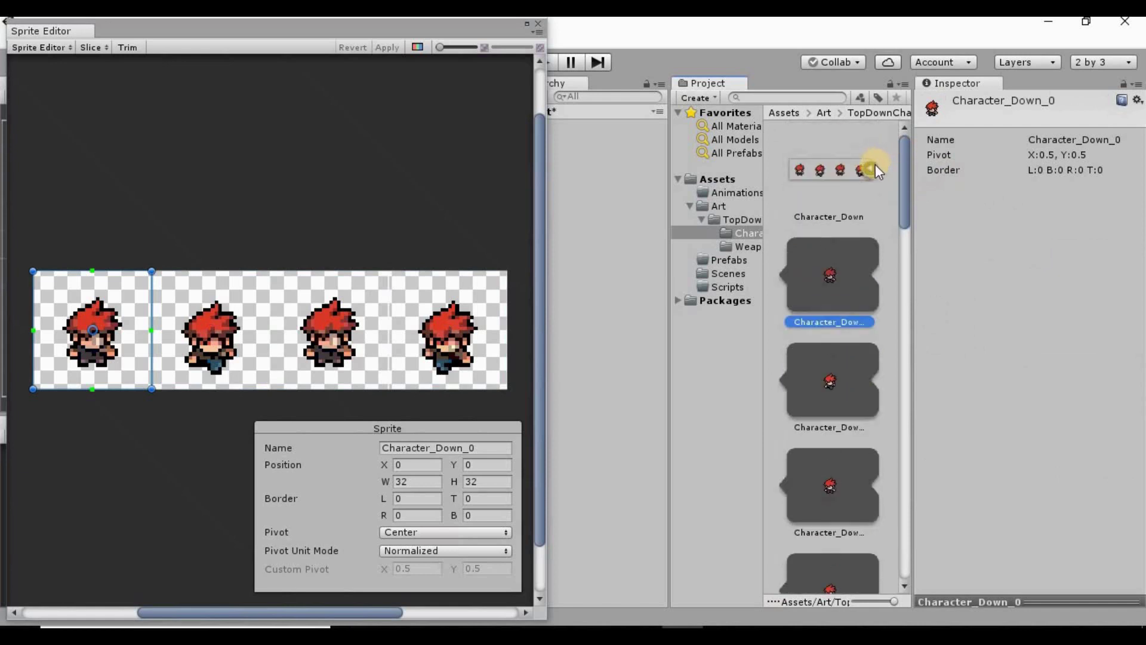
pyautogui.click(873, 169)
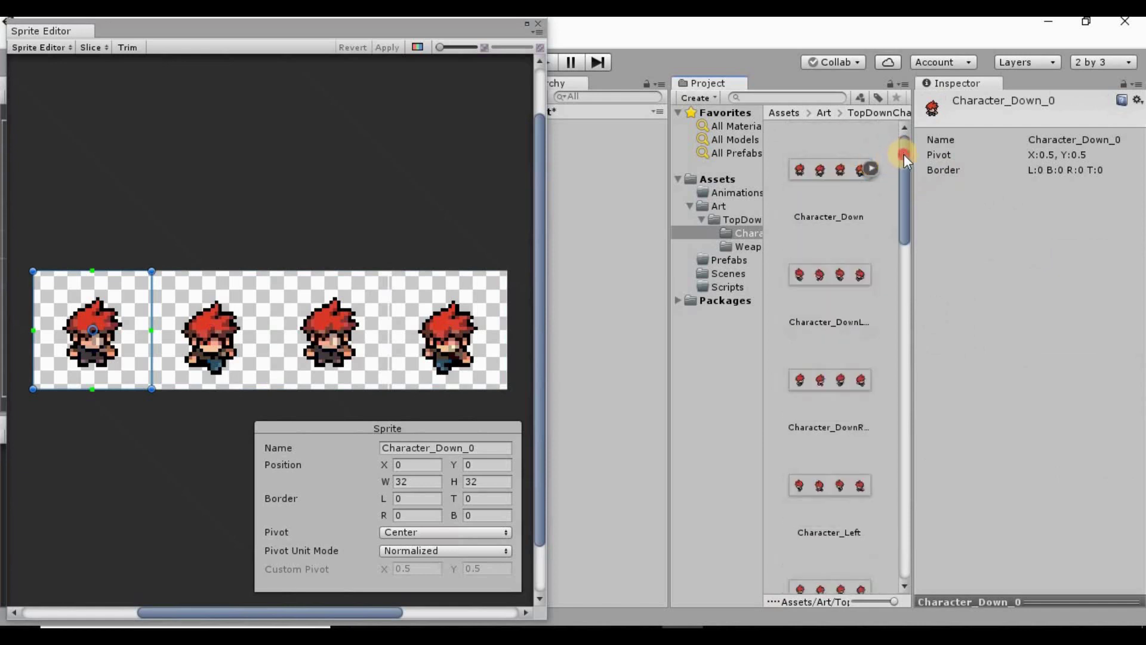
pyautogui.moveTo(904, 154); pyautogui.dragTo(877, 131)
# Step: Slice the Character_DownLeft sheet by a 32 by 32 cell size grid and apply it
pyautogui.click(854, 268)
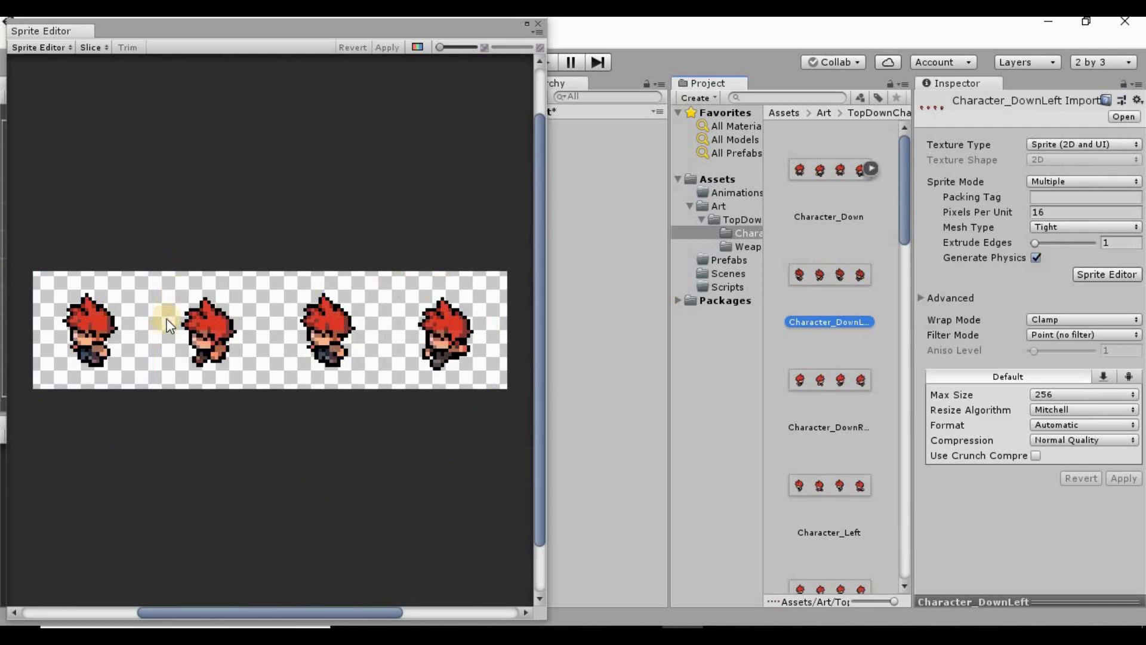
pyautogui.click(105, 47)
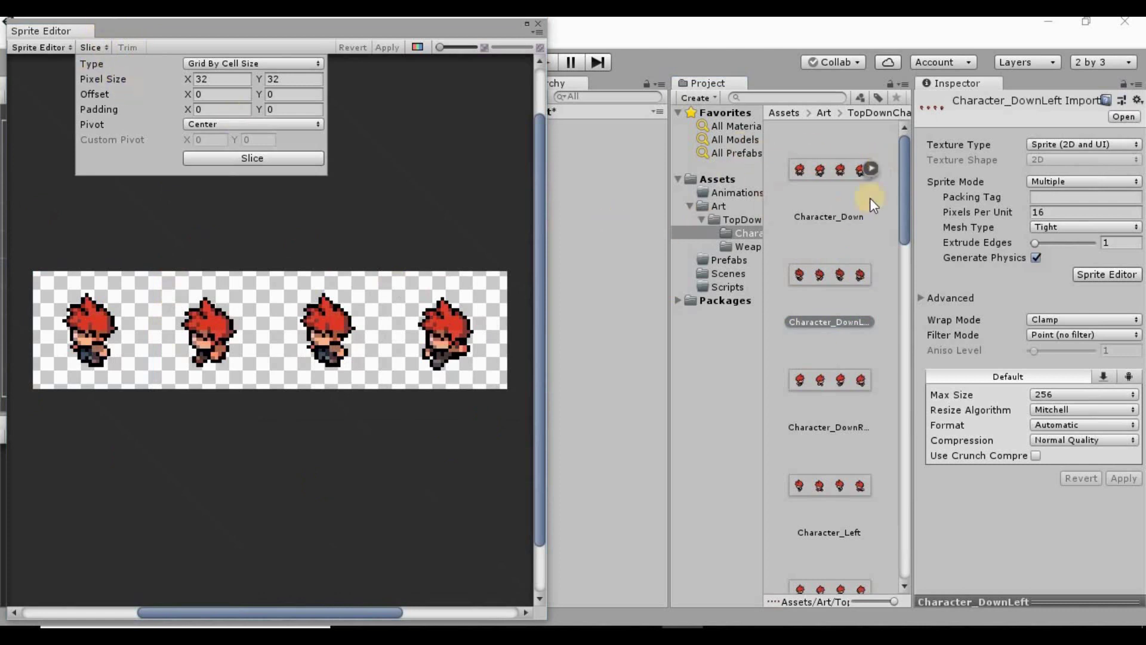
pyautogui.click(213, 79)
pyautogui.click(282, 157)
pyautogui.click(382, 47)
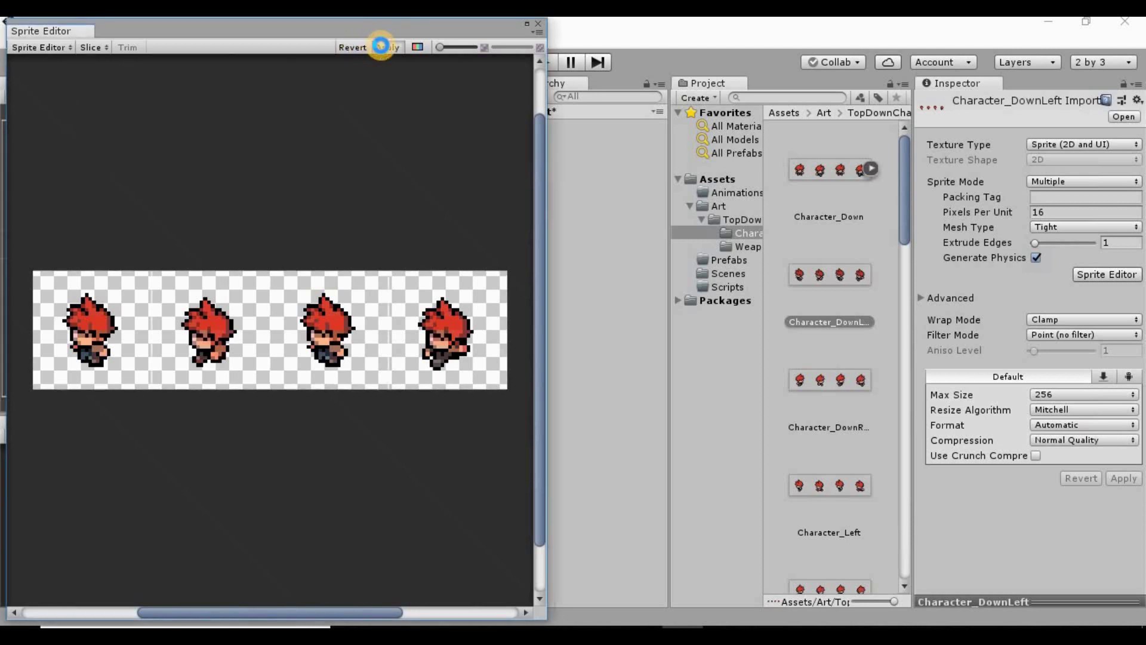
# Step: Slice the Character_DownRight sheet with the same 32 by 32 cell grid and apply it
pyautogui.click(847, 382)
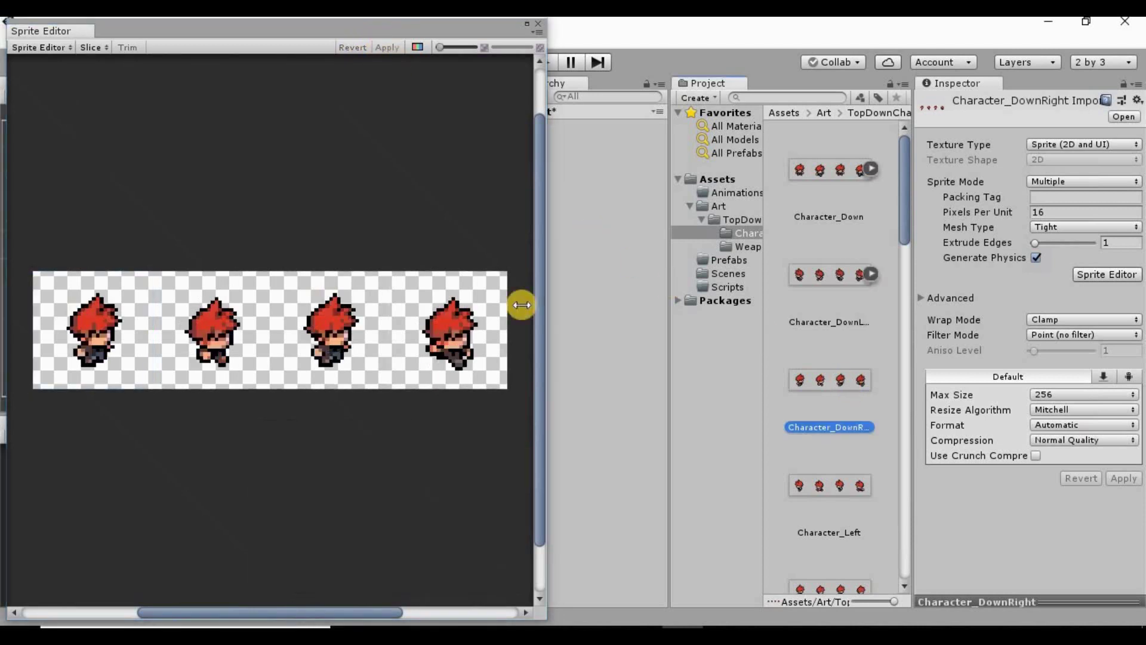
pyautogui.click(95, 48)
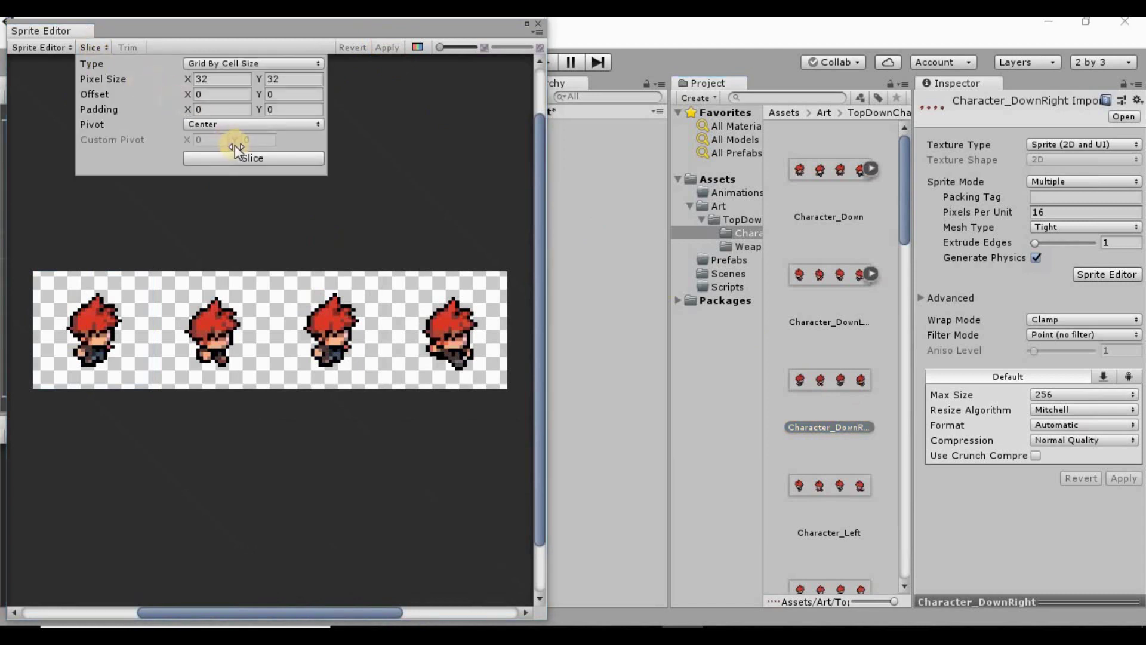
pyautogui.click(245, 157)
pyautogui.click(389, 47)
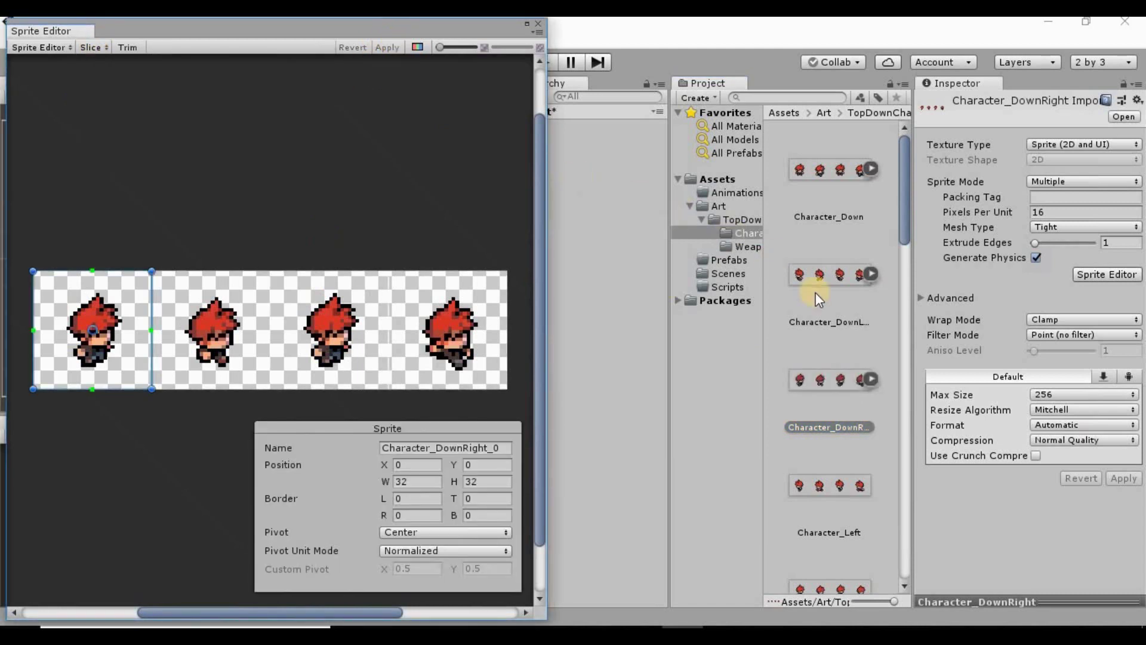
# Step: Look through the remaining roll, slash and up sprite sheets in the Character folder
pyautogui.scroll(-9, 817, 294)
pyautogui.scroll(-10, 818, 296)
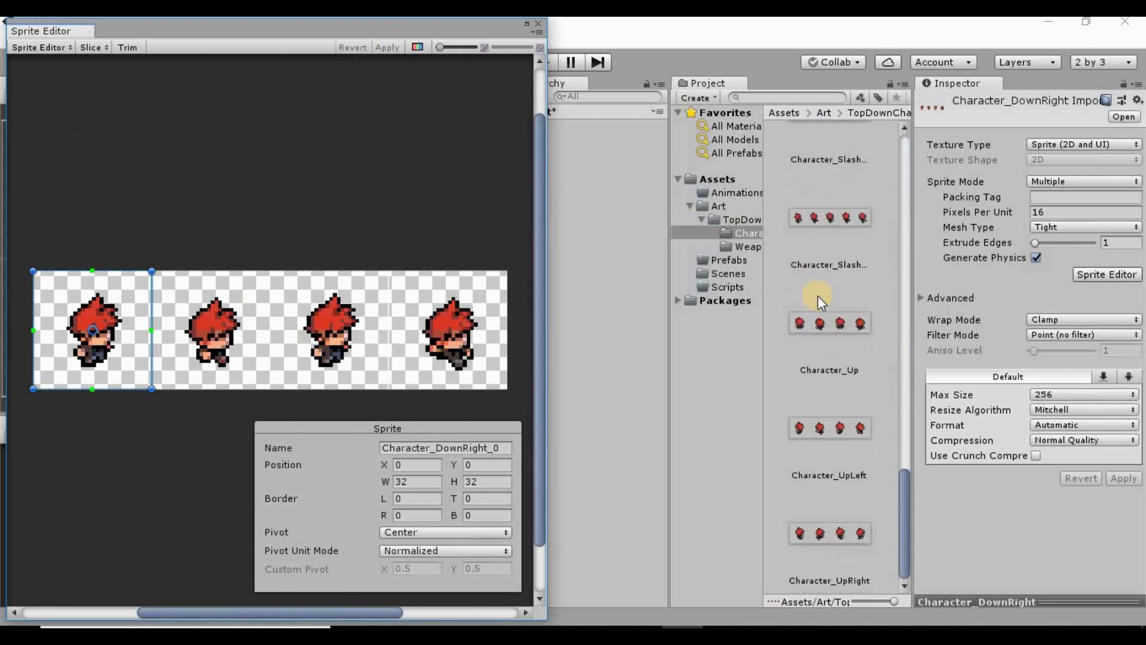
pyautogui.scroll(15, 827, 345)
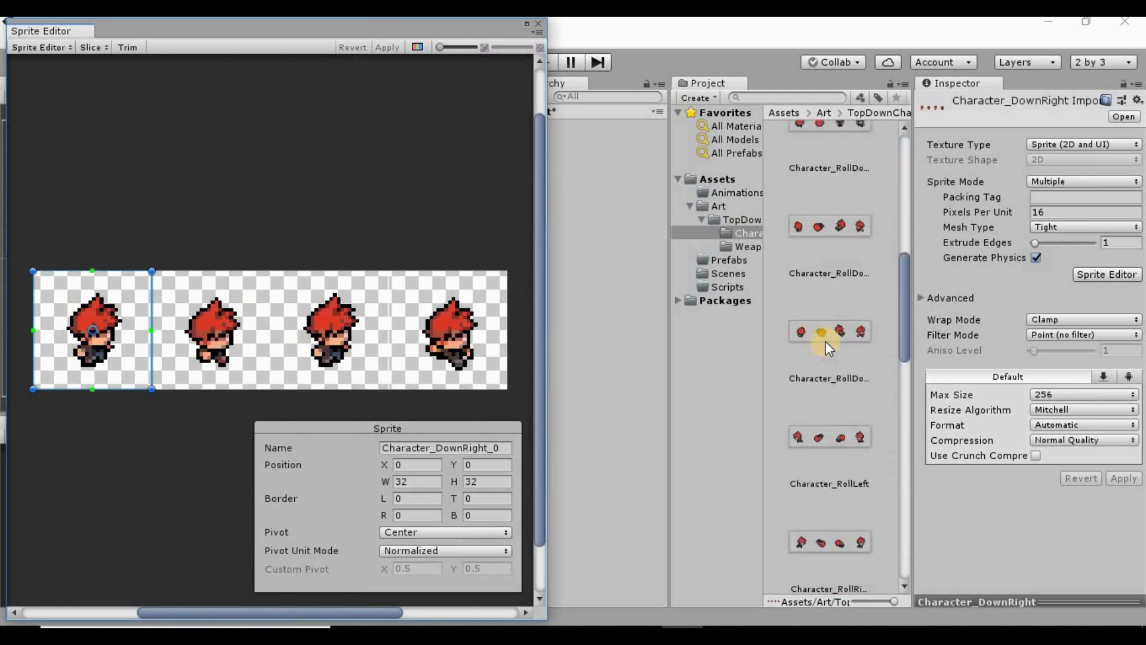
pyautogui.scroll(3, 819, 327)
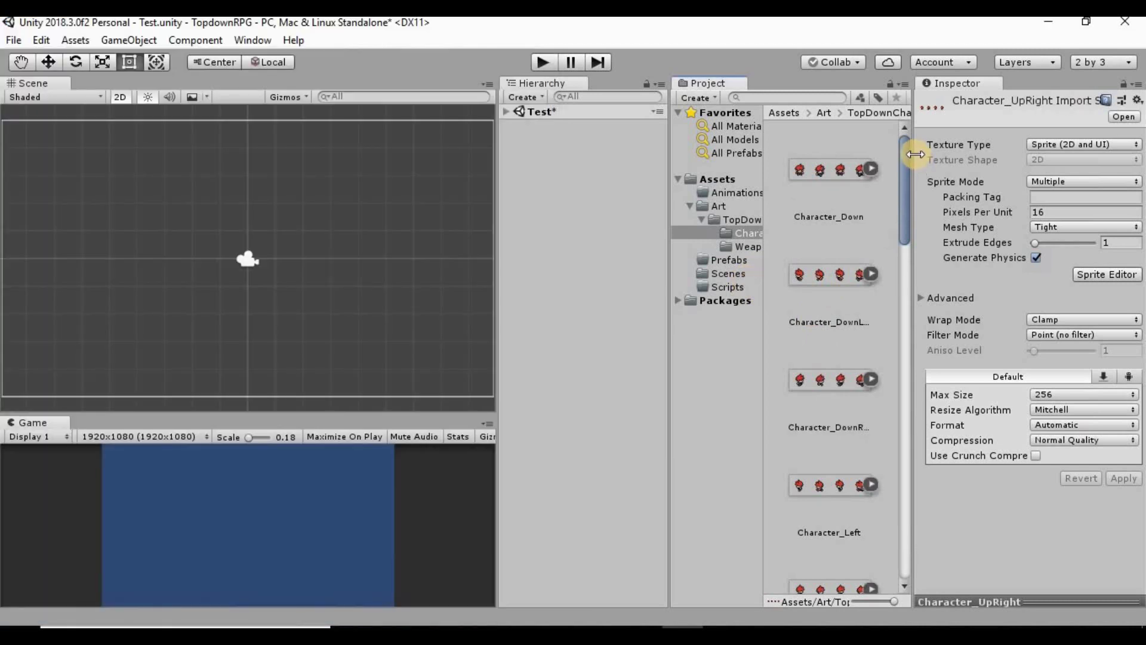
pyautogui.moveTo(904, 160); pyautogui.dragTo(911, 289)
pyautogui.moveTo(937, 199)
pyautogui.mouseDown()
pyautogui.moveTo(939, 156)
pyautogui.moveTo(951, 181)
pyautogui.mouseUp()
# Step: Expand the Character_Down sheet and add its first sprite, Character_Down_0, to the Test scene
pyautogui.click(822, 173)
pyautogui.click(870, 168)
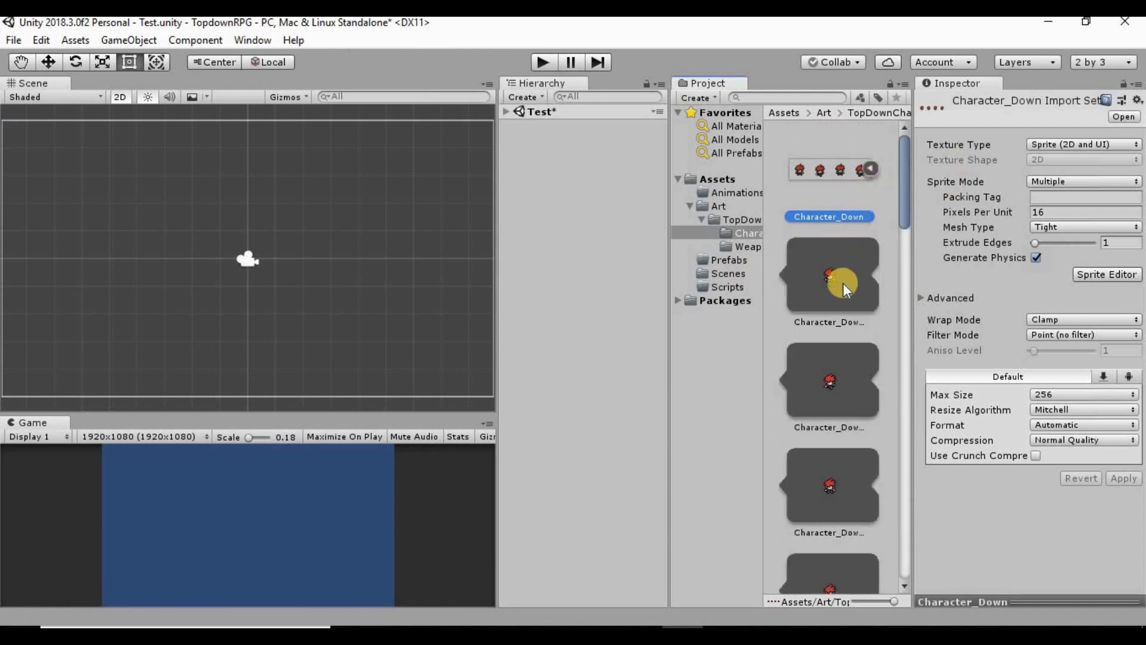
pyautogui.moveTo(843, 283); pyautogui.dragTo(610, 218)
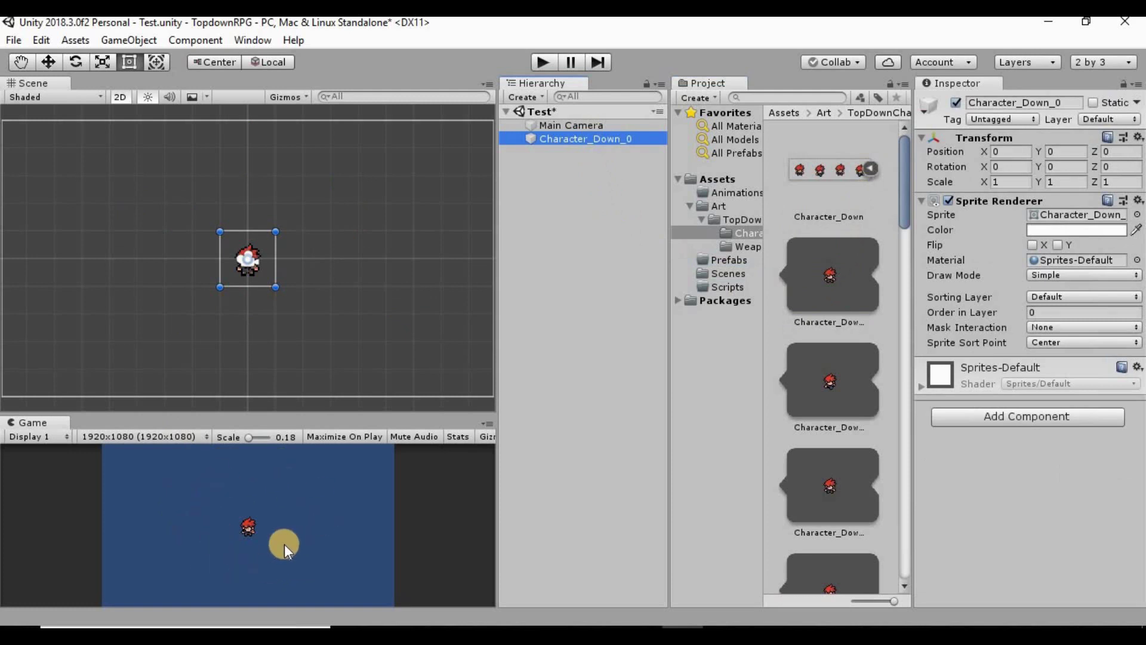
# Step: Rename the Character_Down_0 object in the scene as Player and assign it the Player tag
pyautogui.click(589, 140)
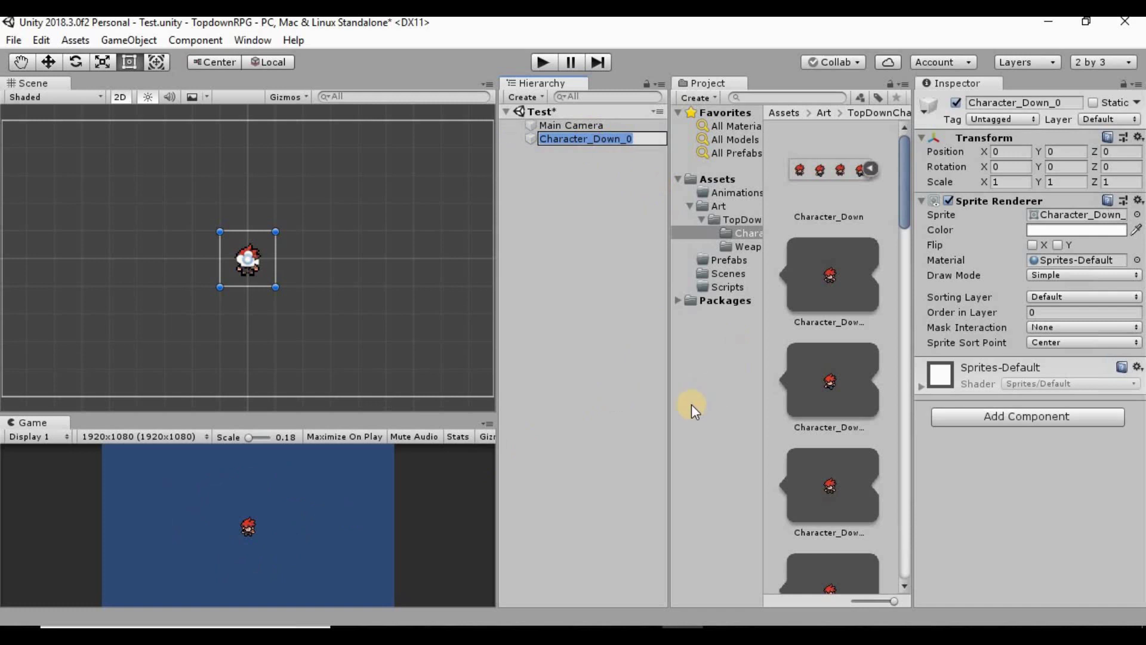
pyautogui.write('Player')
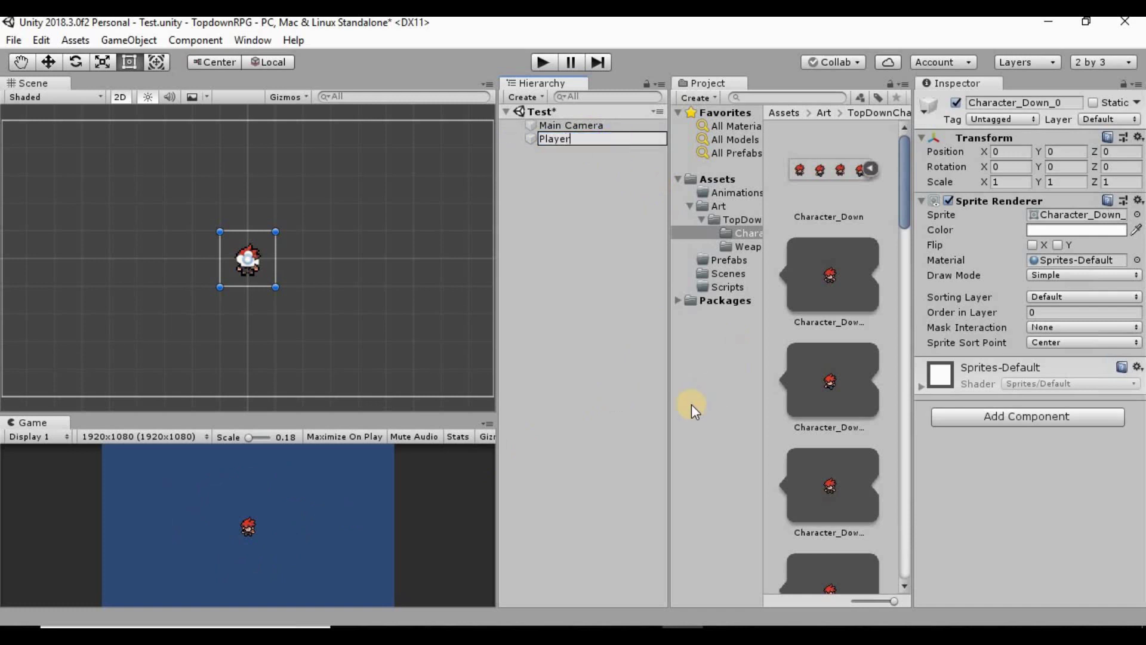
pyautogui.press('Return')
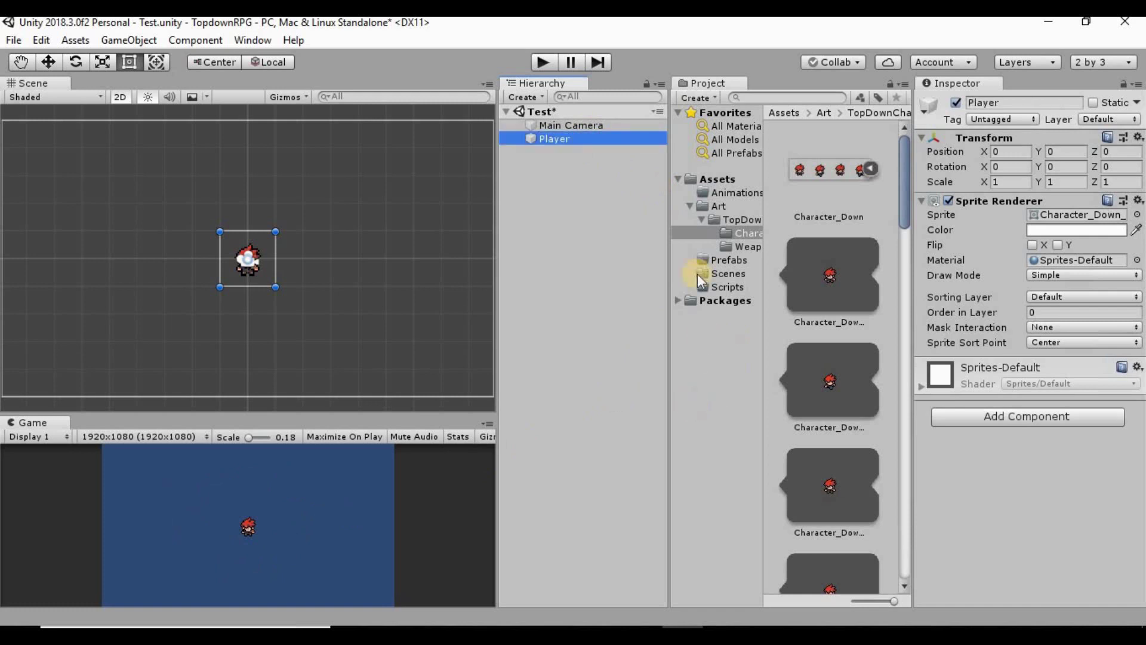
pyautogui.click(993, 119)
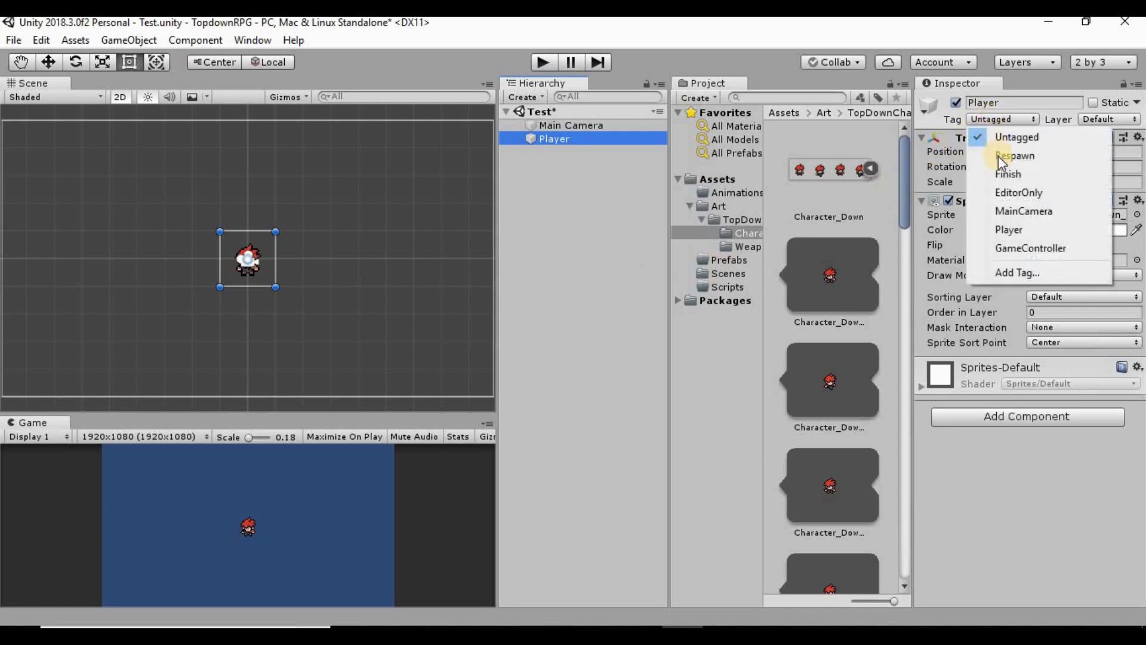
pyautogui.click(1008, 231)
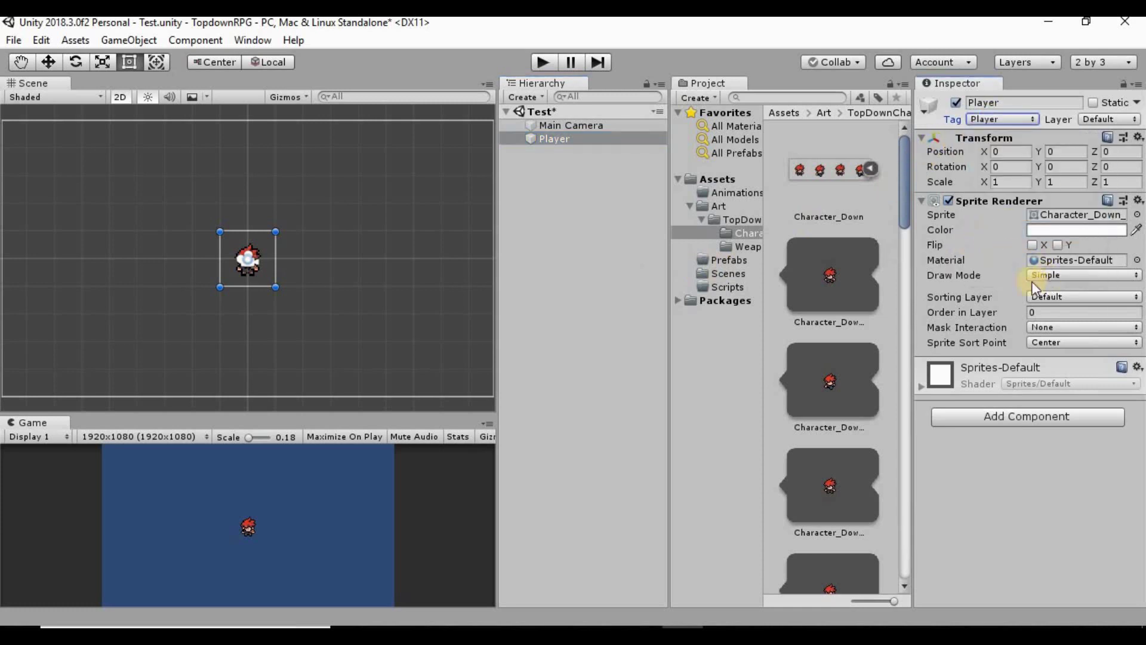
# Step: Add a new sorting layer named Player to the project
pyautogui.click(1075, 297)
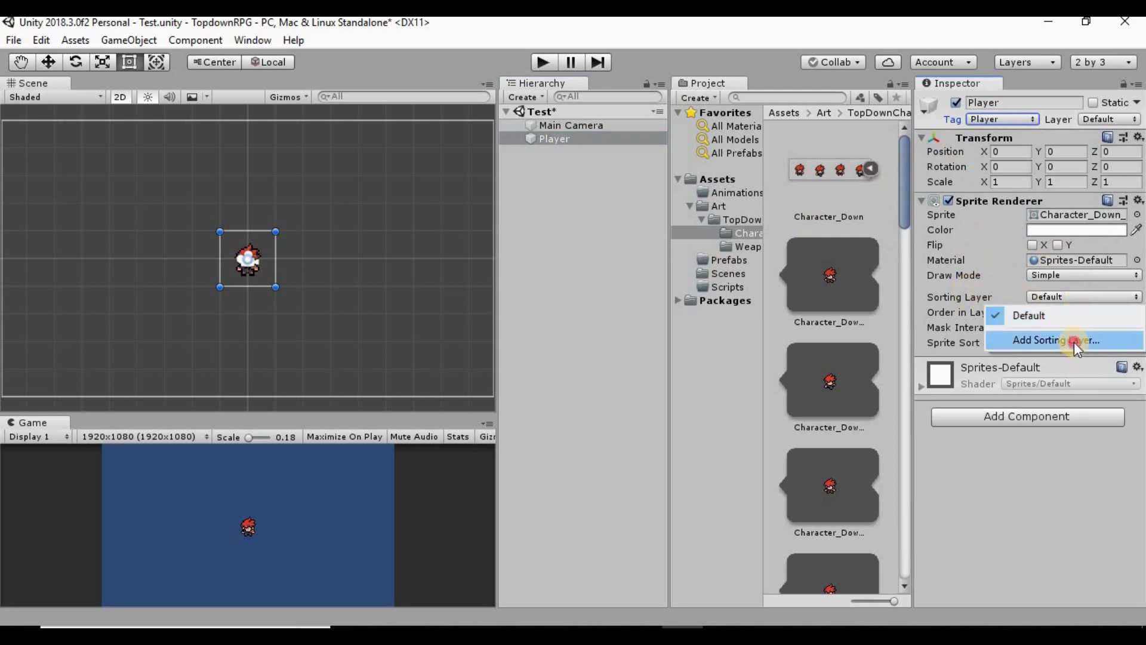
pyautogui.click(1074, 341)
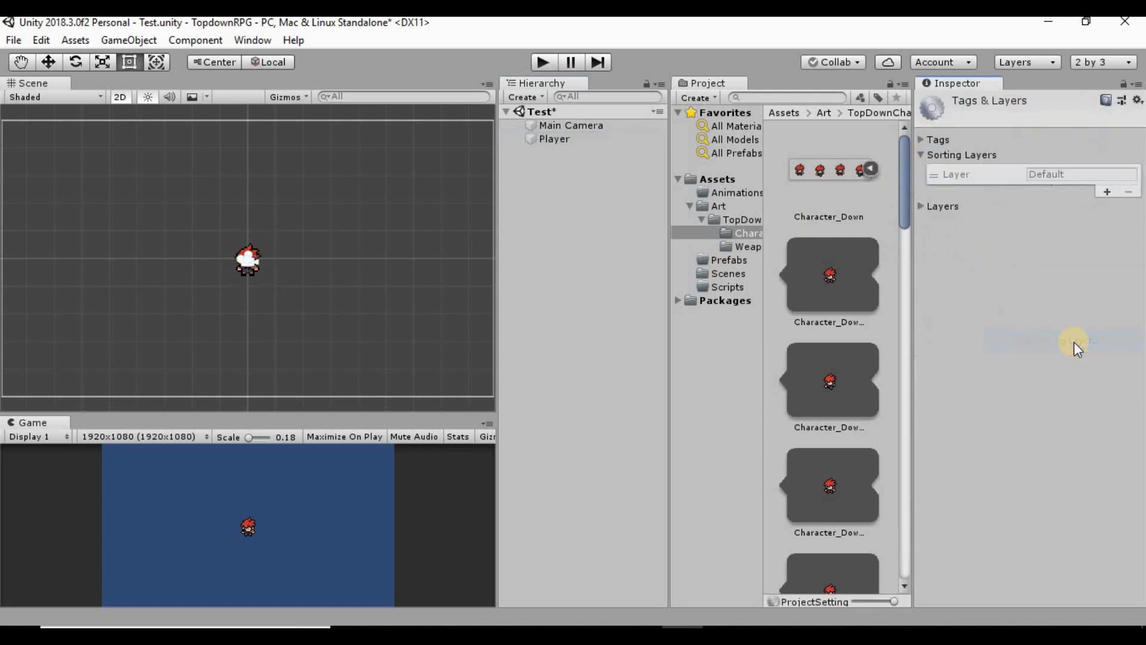
pyautogui.click(1106, 191)
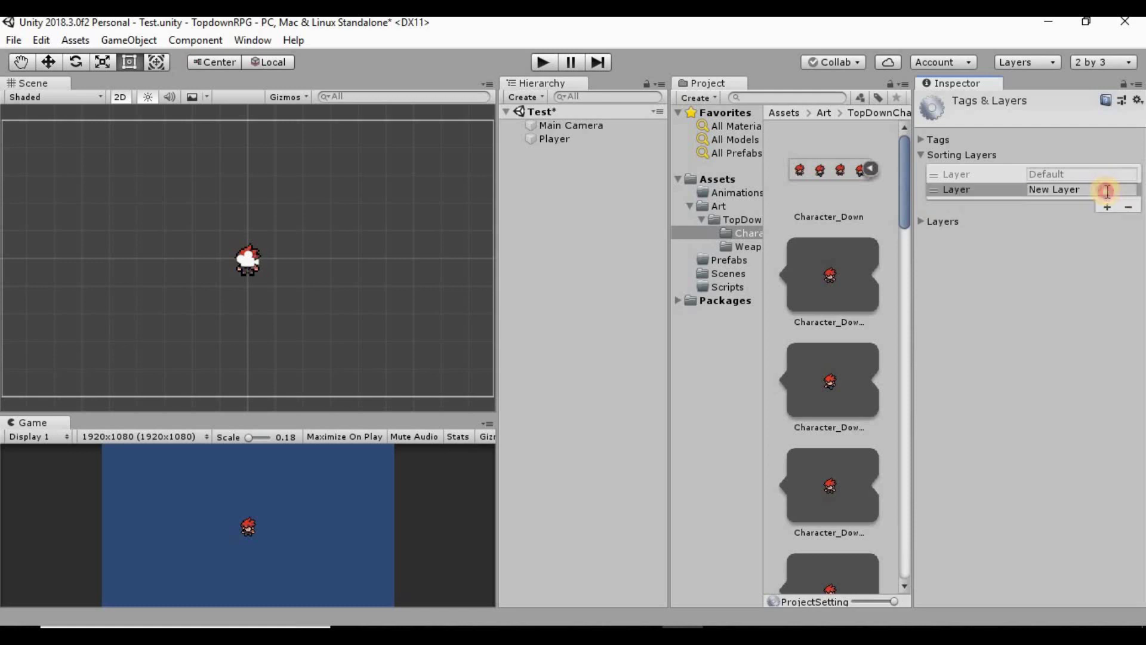
pyautogui.click(1108, 190)
pyautogui.write('Player')
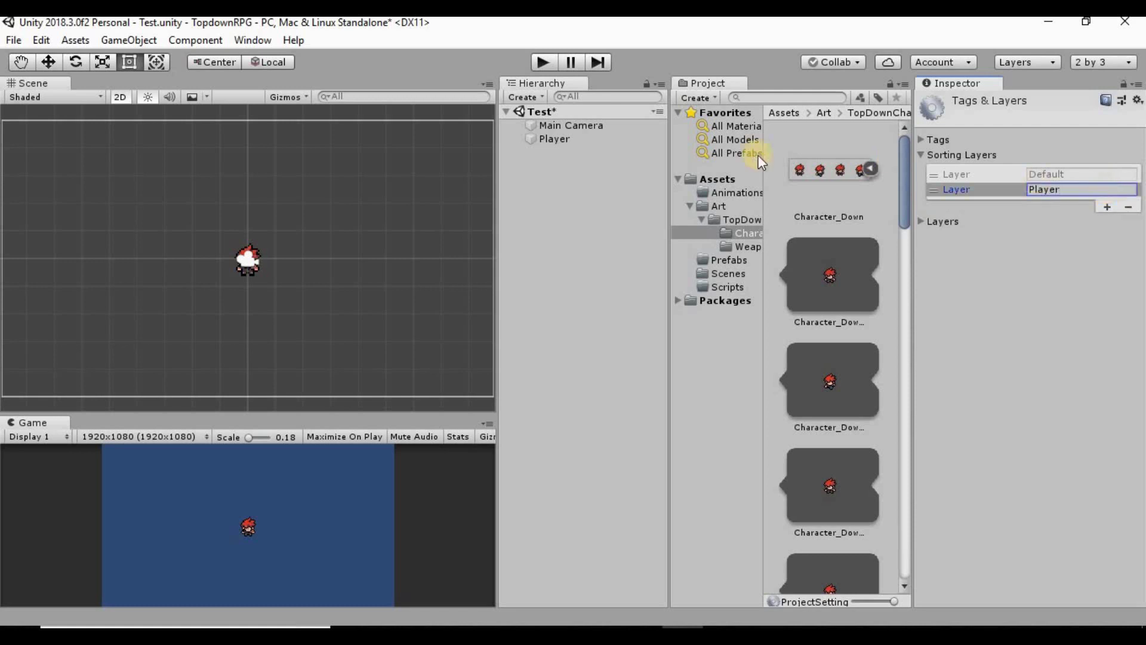
# Step: Assign the Player object's Sprite Renderer to the Player sorting layer and deselect the object
pyautogui.click(612, 138)
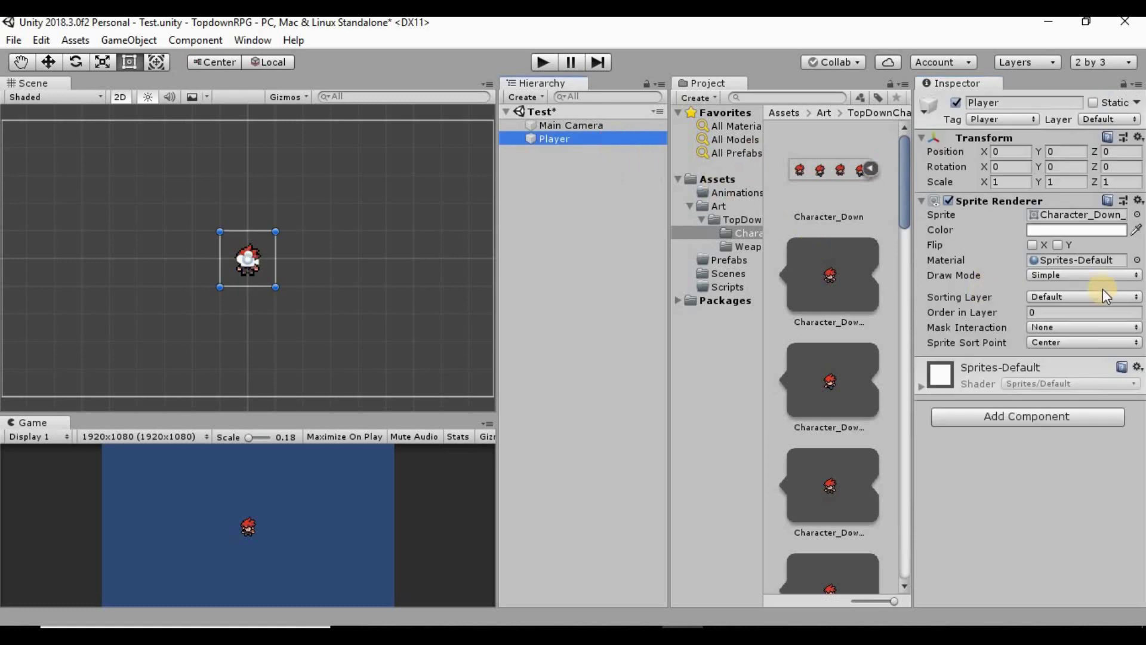
pyautogui.click(1105, 295)
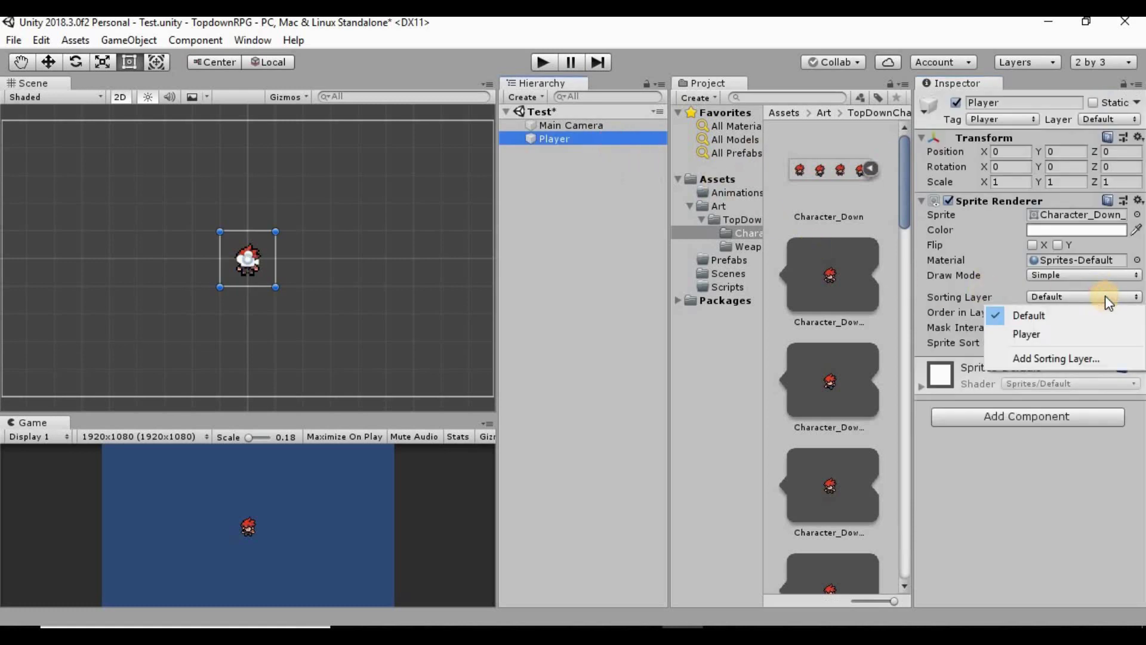
pyautogui.click(1084, 334)
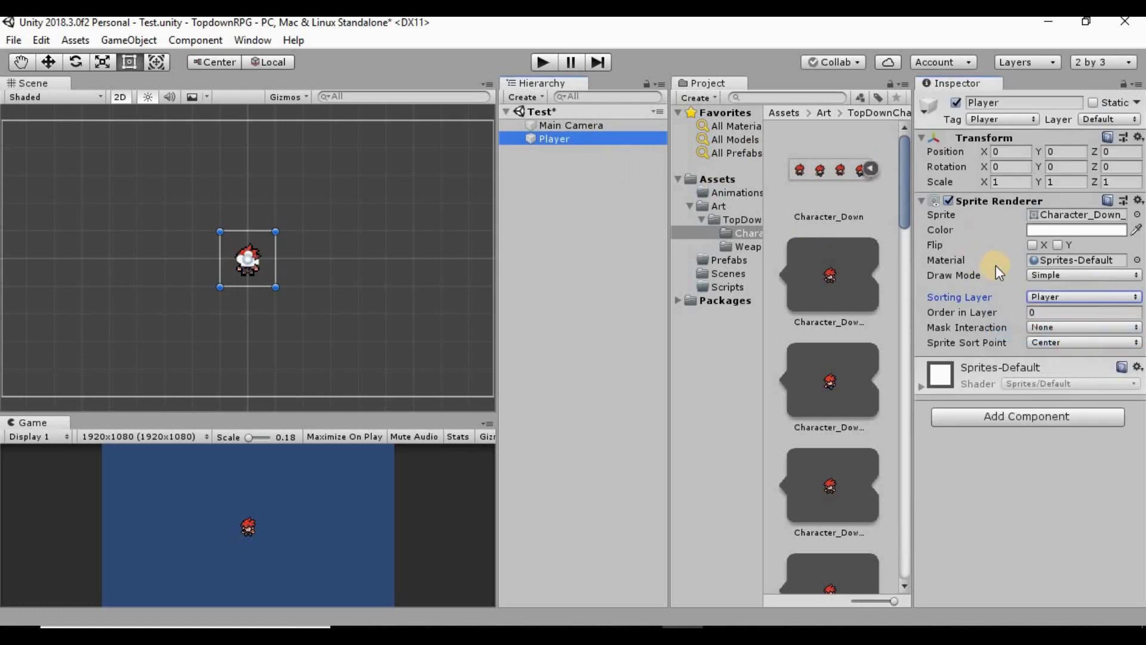
pyautogui.click(644, 200)
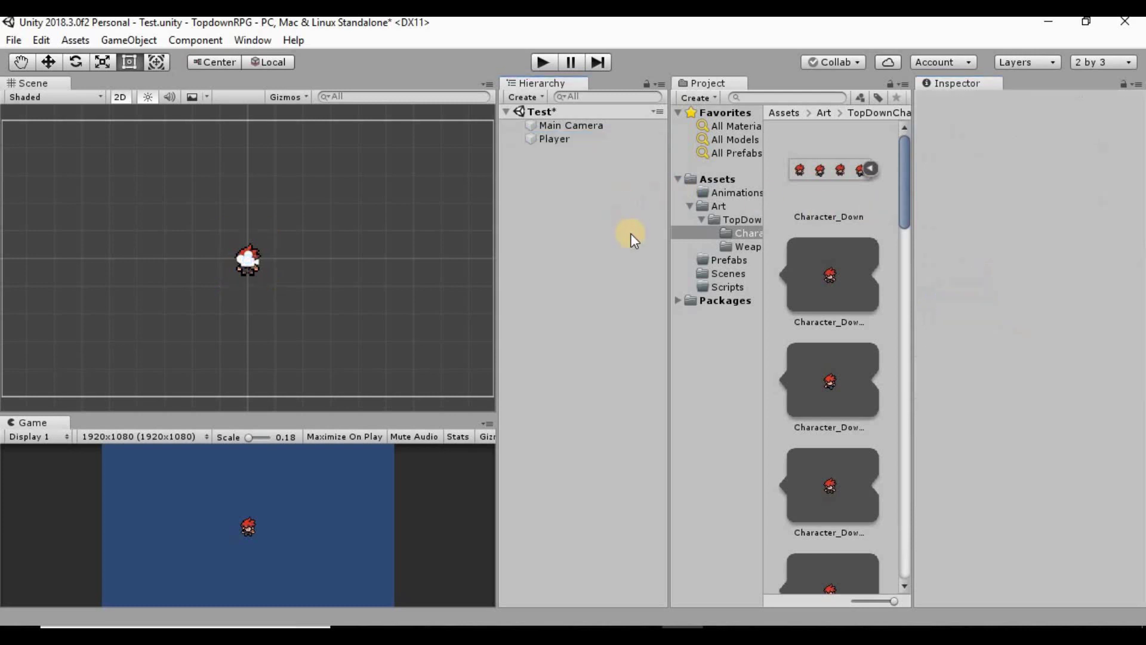
# Step: Collapse the Character_Down sprite sheet and the Art folder with its subfolder in the project assets
pyautogui.click(873, 169)
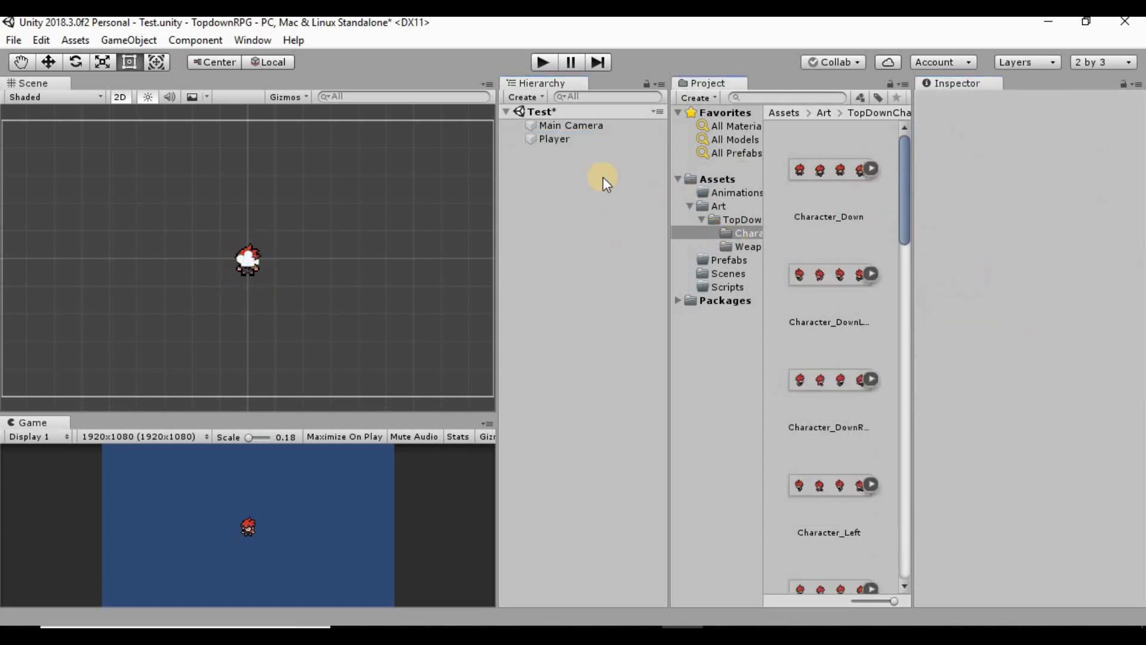
pyautogui.click(702, 220)
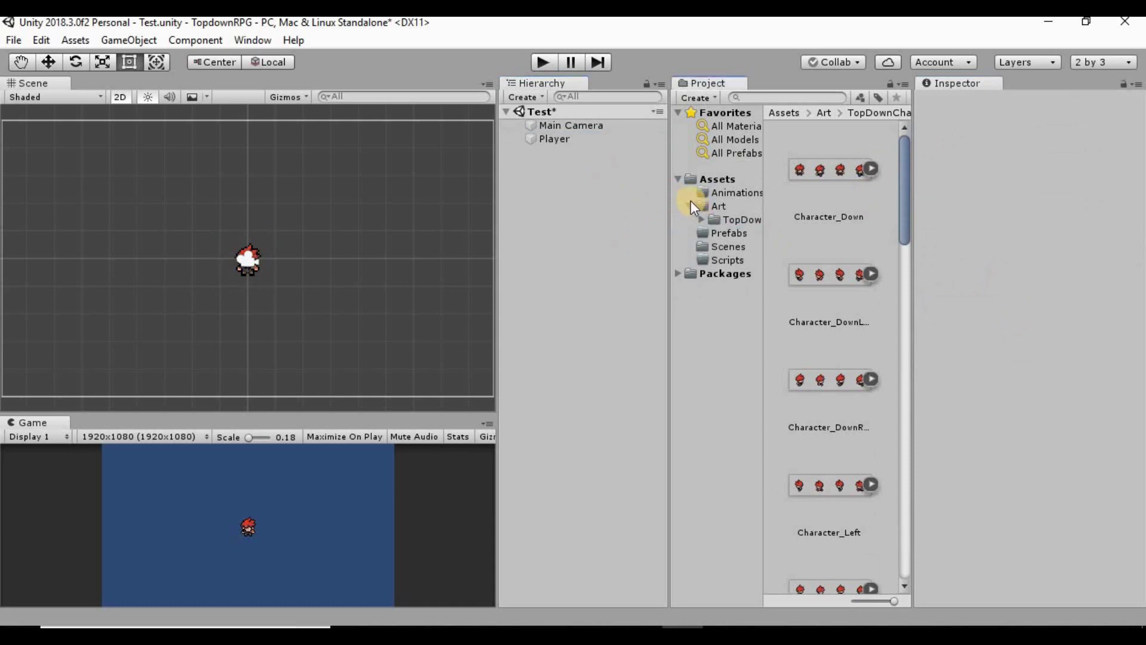
pyautogui.click(615, 189)
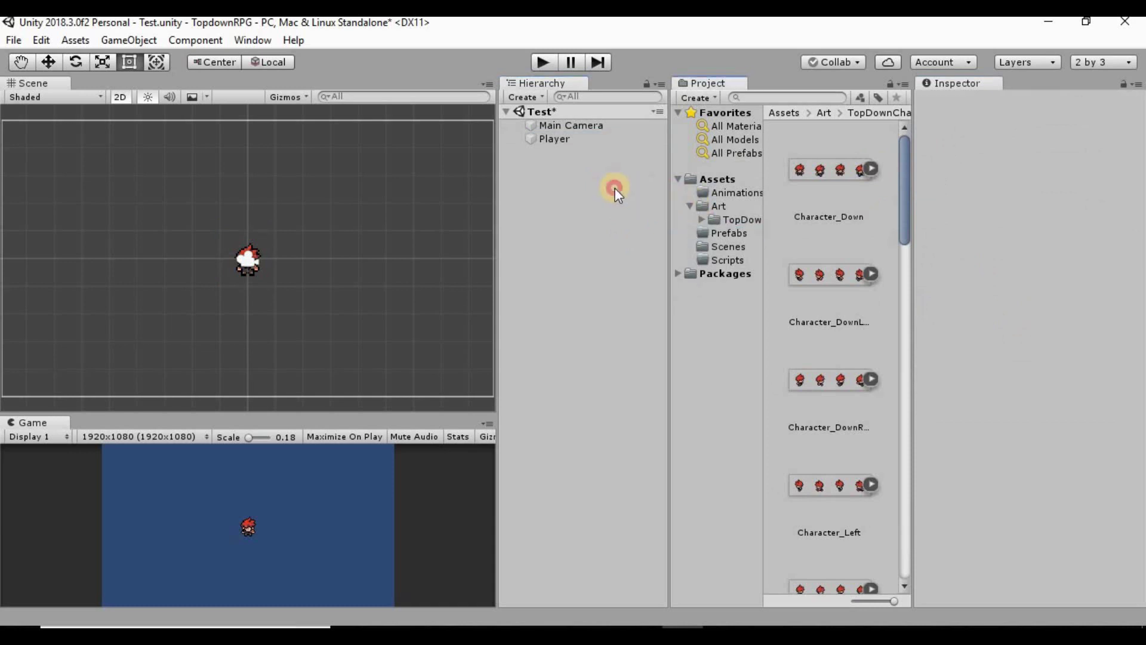
pyautogui.click(689, 206)
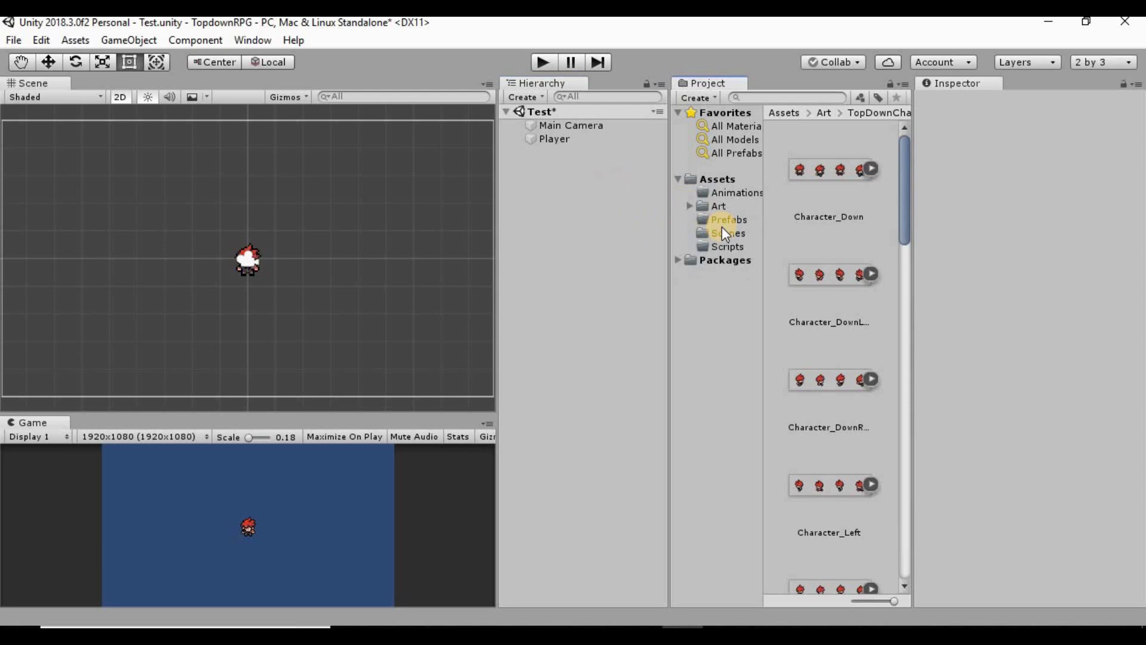